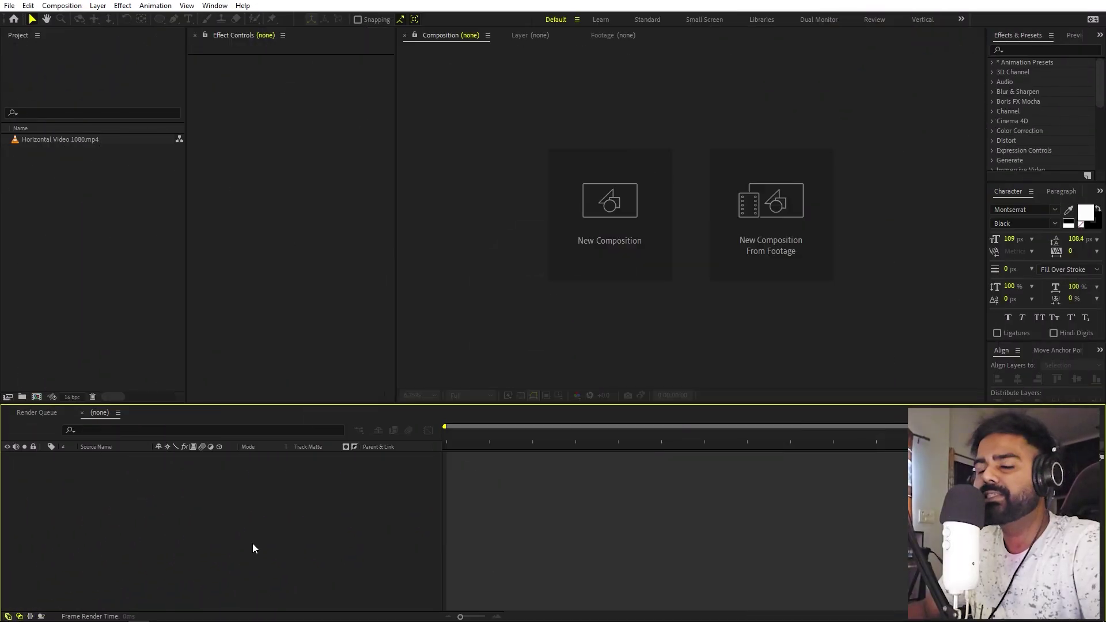
Open the Horizontal Video 1080.mp4 footage for viewing, enlarge the preview to 50% and scrub through the clip
click(50, 142)
double_click(50, 141)
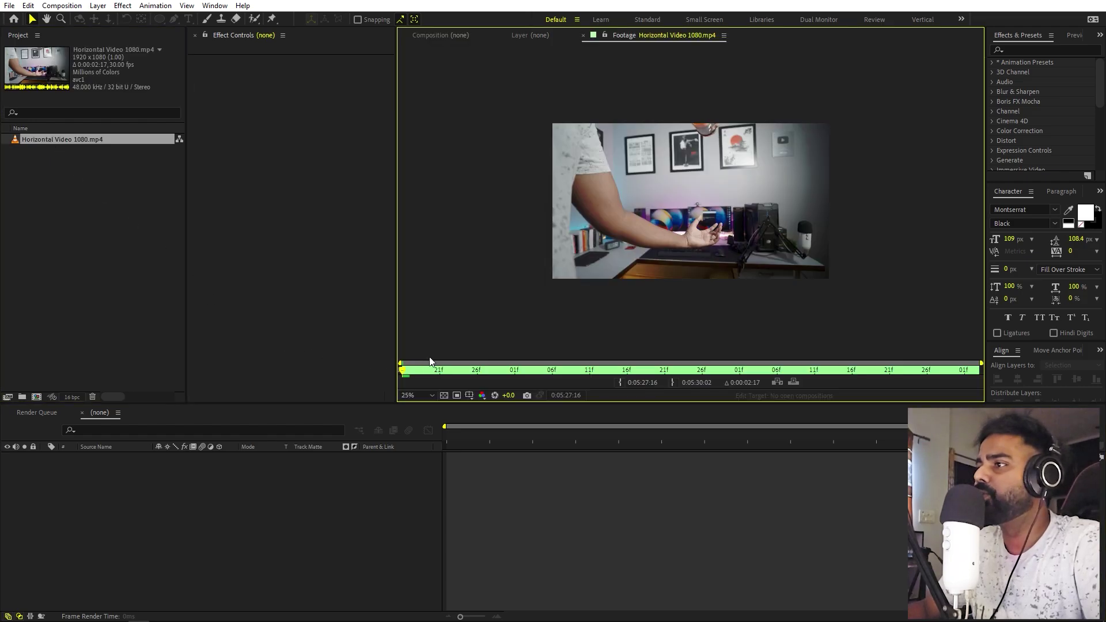
click(420, 397)
click(430, 425)
click(417, 372)
drag(417, 373, 538, 378)
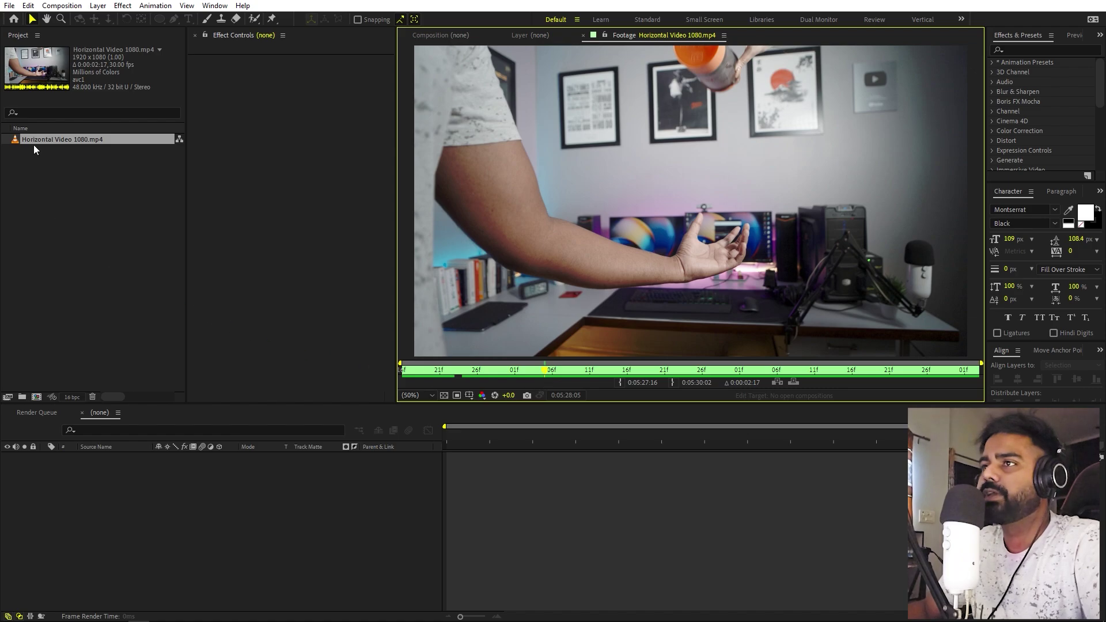
Create a new composition from Horizontal Video 1080.mp4 and fit its preview to the viewer
click(128, 490)
click(91, 321)
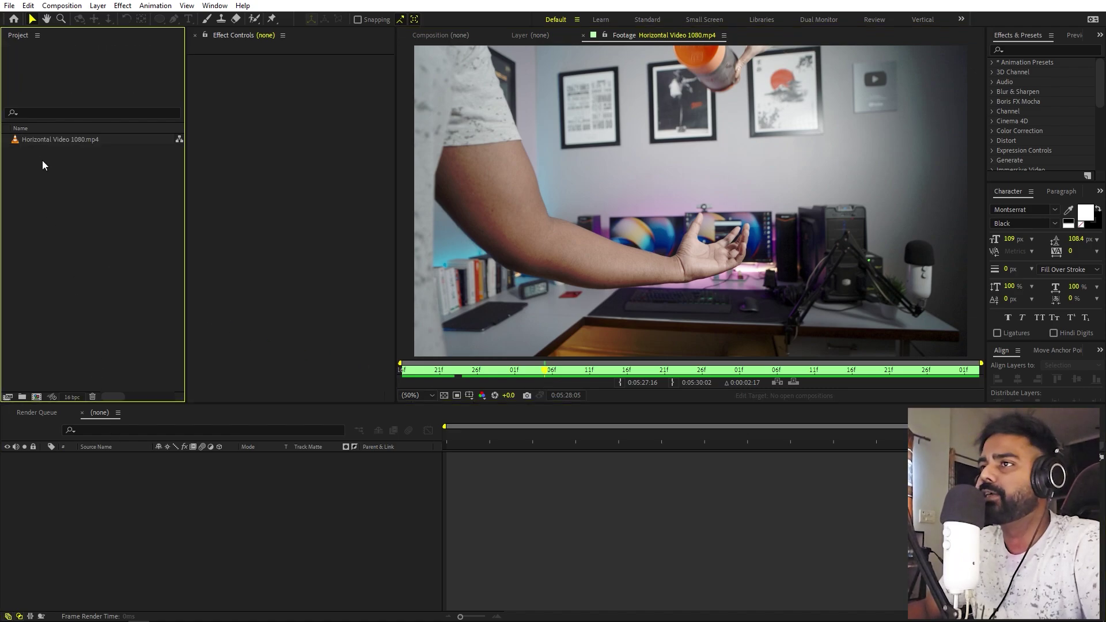
drag(36, 143, 36, 396)
click(540, 507)
click(431, 396)
click(427, 420)
Duplicate the video layer and freeze the upper copy at 0:05:28:08, where the bottle is in the air
drag(455, 433, 629, 437)
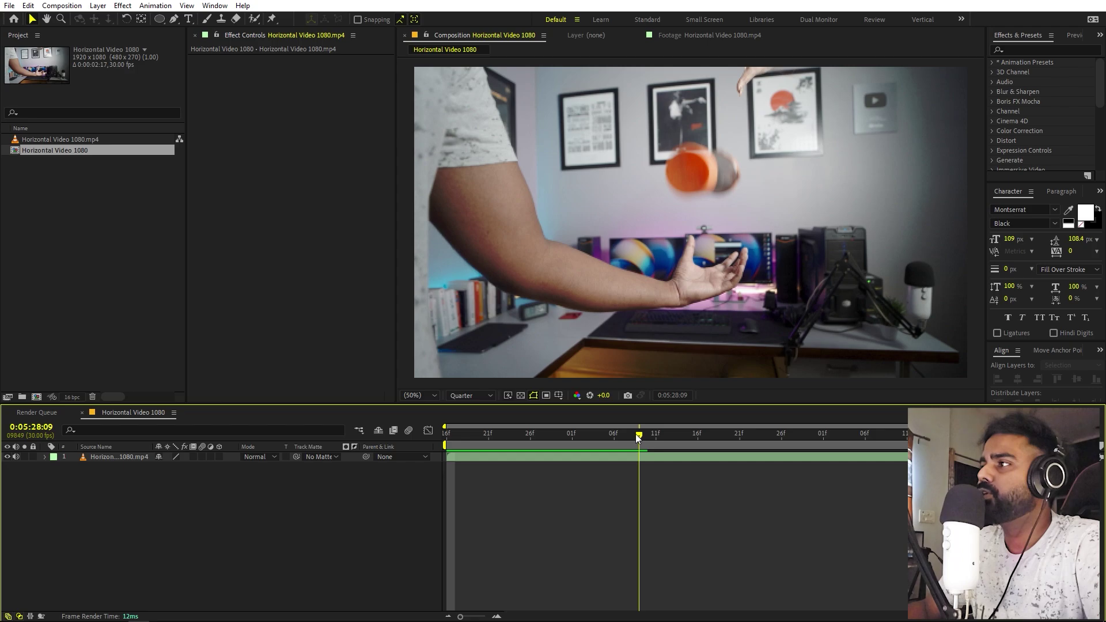
click(118, 458)
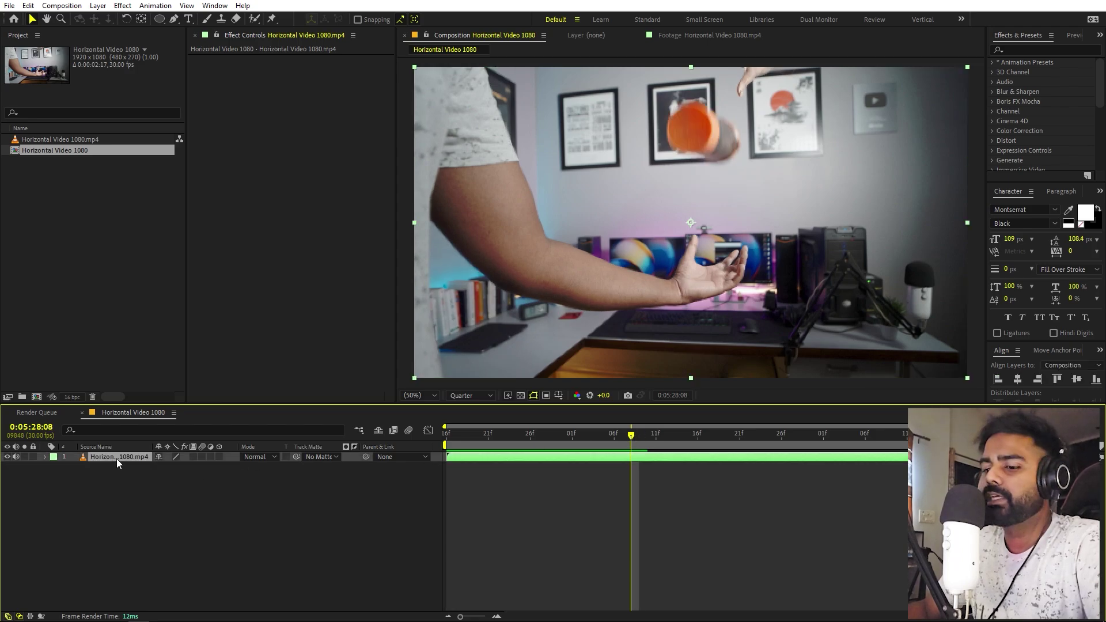
key(ctrl+d)
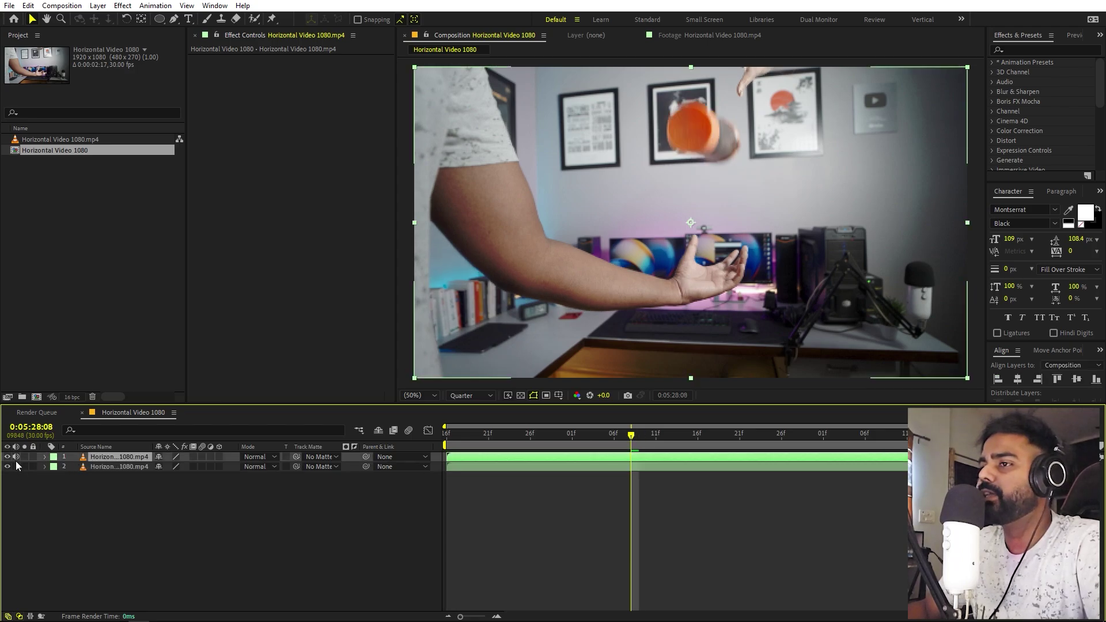
click(91, 505)
right_click(116, 458)
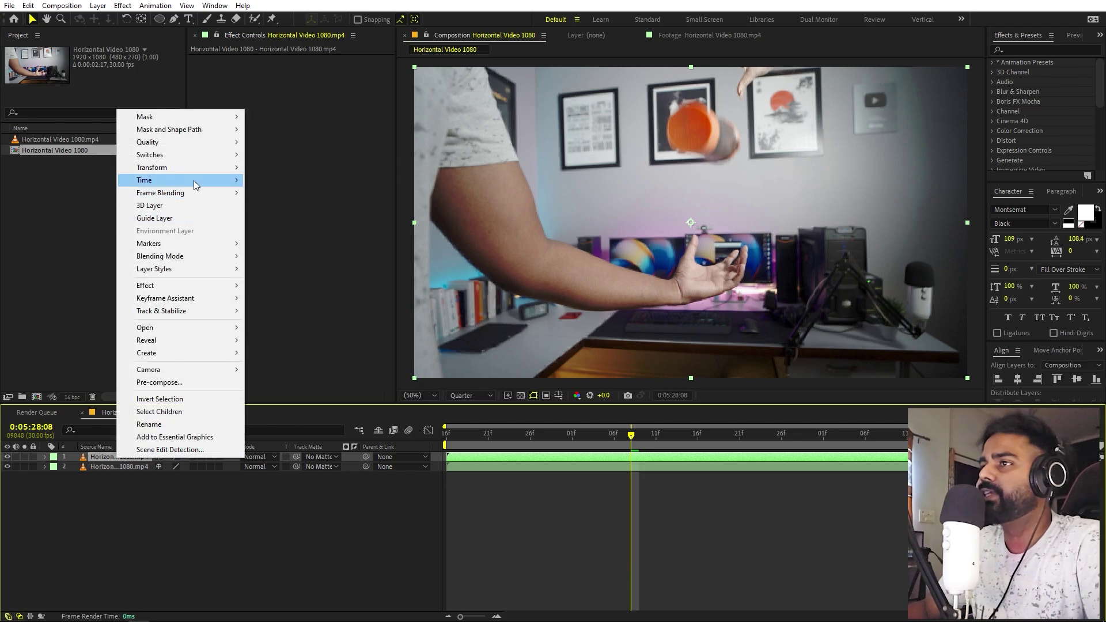
mouse_move(193, 180)
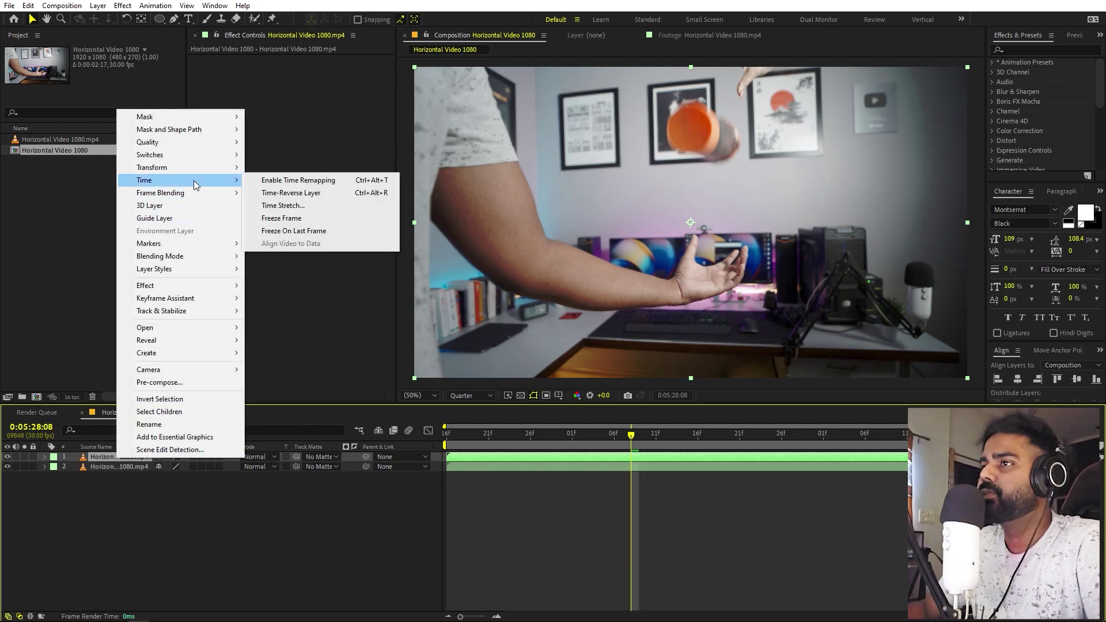
click(290, 219)
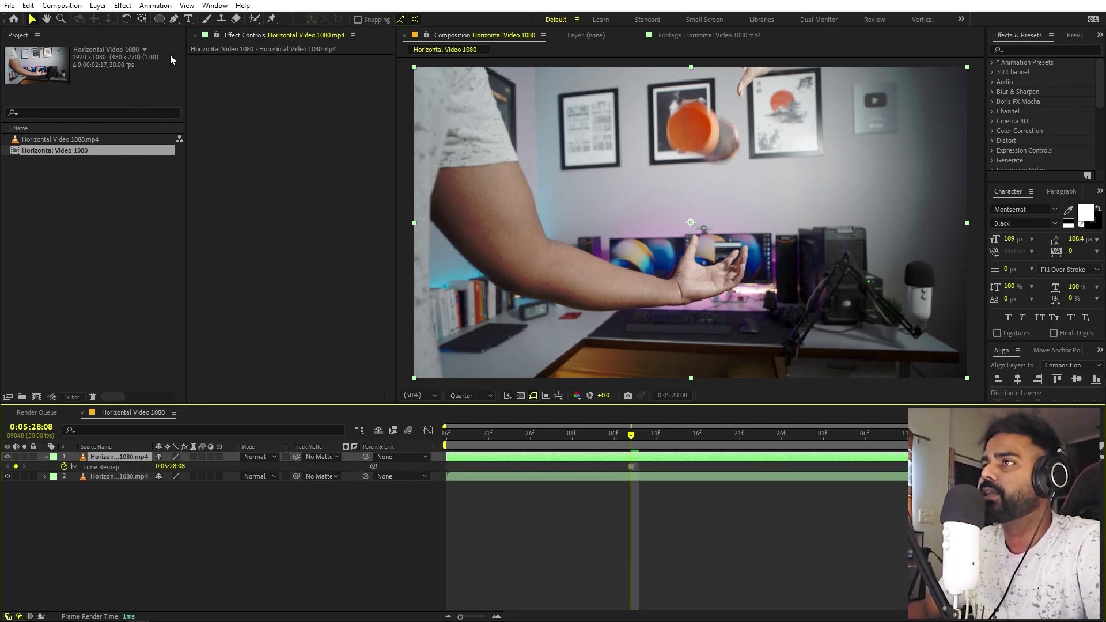
Draw a closed curved mask with the Pen tool around the airborne bottle on the frozen top layer
click(174, 20)
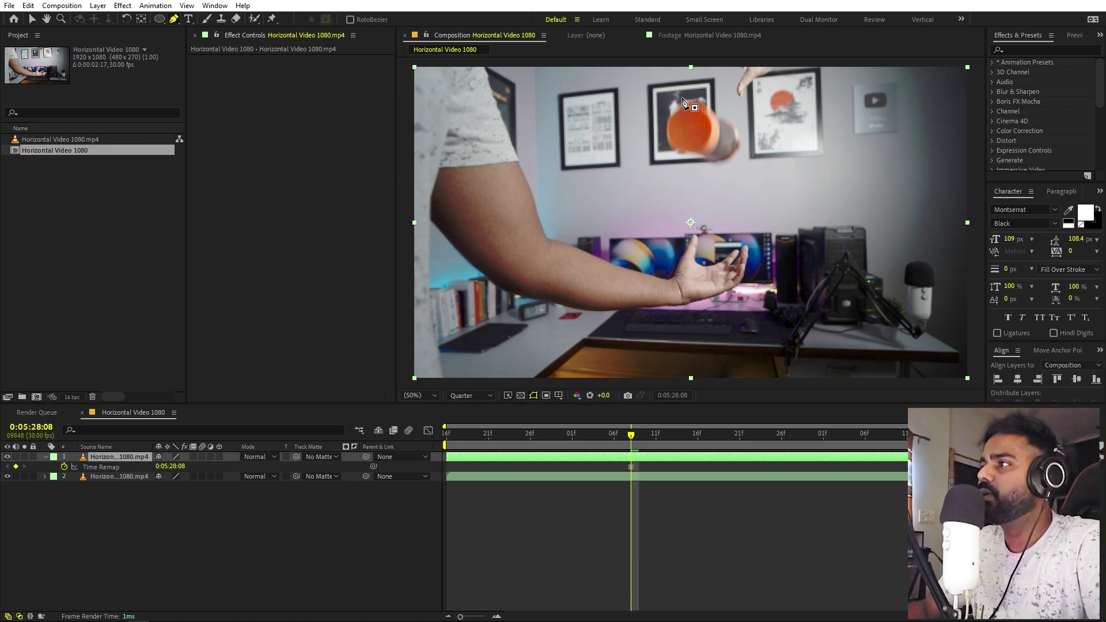
scroll(684, 104, up, 2)
key(space)
drag(683, 103, 701, 185)
drag(701, 86, 708, 239)
drag(620, 184, 696, 291)
drag(710, 285, 768, 303)
drag(778, 312, 784, 317)
drag(840, 320, 863, 314)
drag(911, 273, 917, 253)
drag(898, 198, 884, 181)
drag(842, 164, 834, 162)
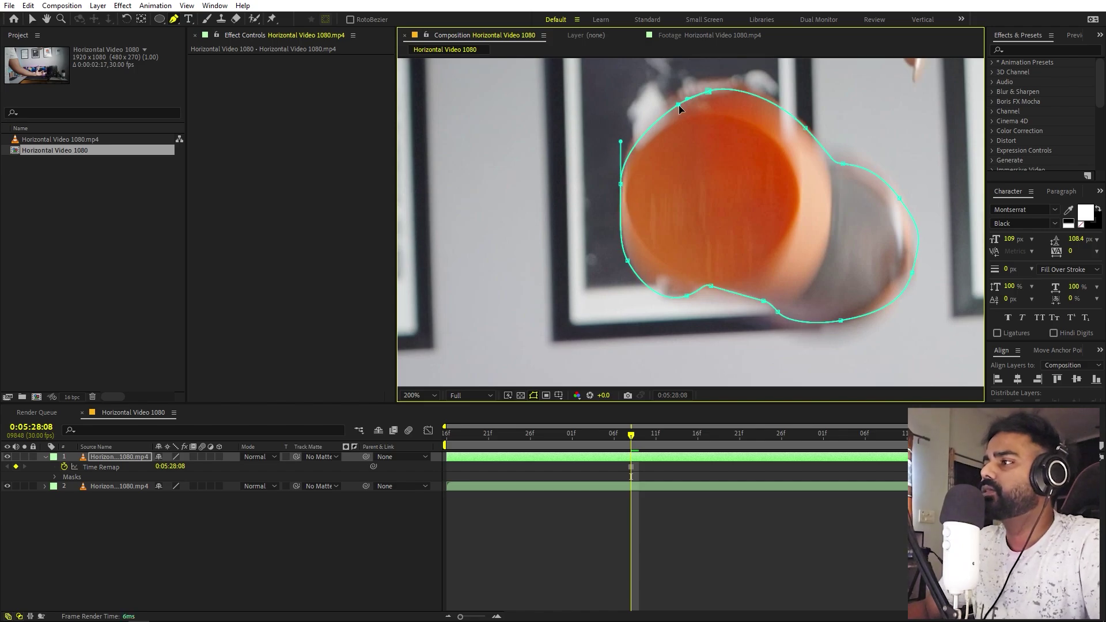
scroll(737, 236, down, 3)
scroll(737, 237, up, 2)
scroll(737, 237, down, 2)
Play back the composition to check the masked frozen bottle over the moving footage
click(621, 530)
key(space)
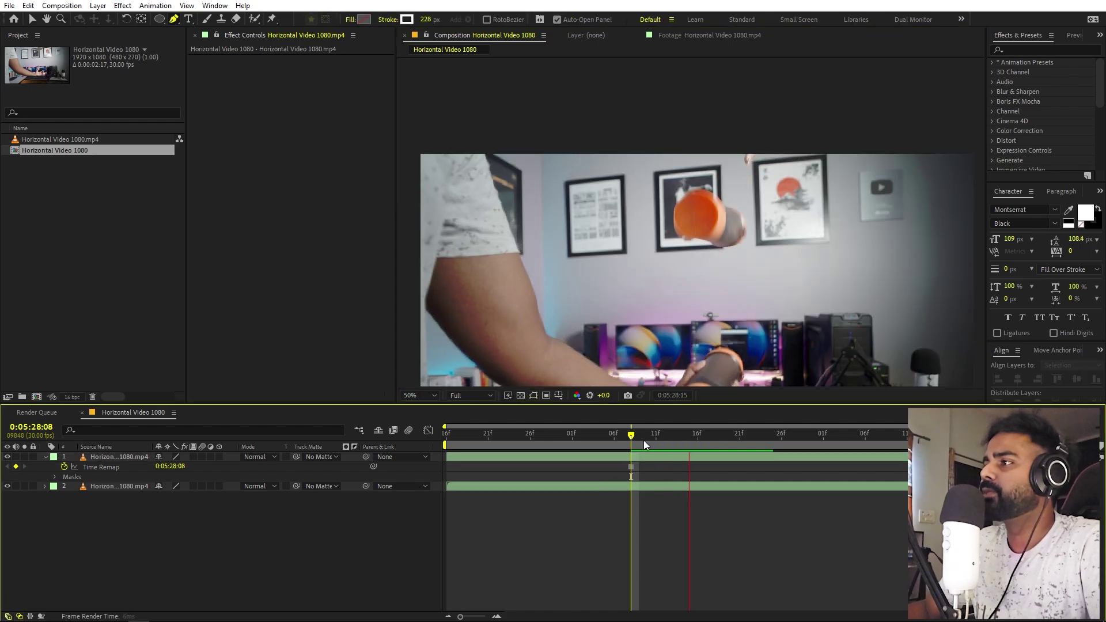
key(space)
click(610, 457)
key(v)
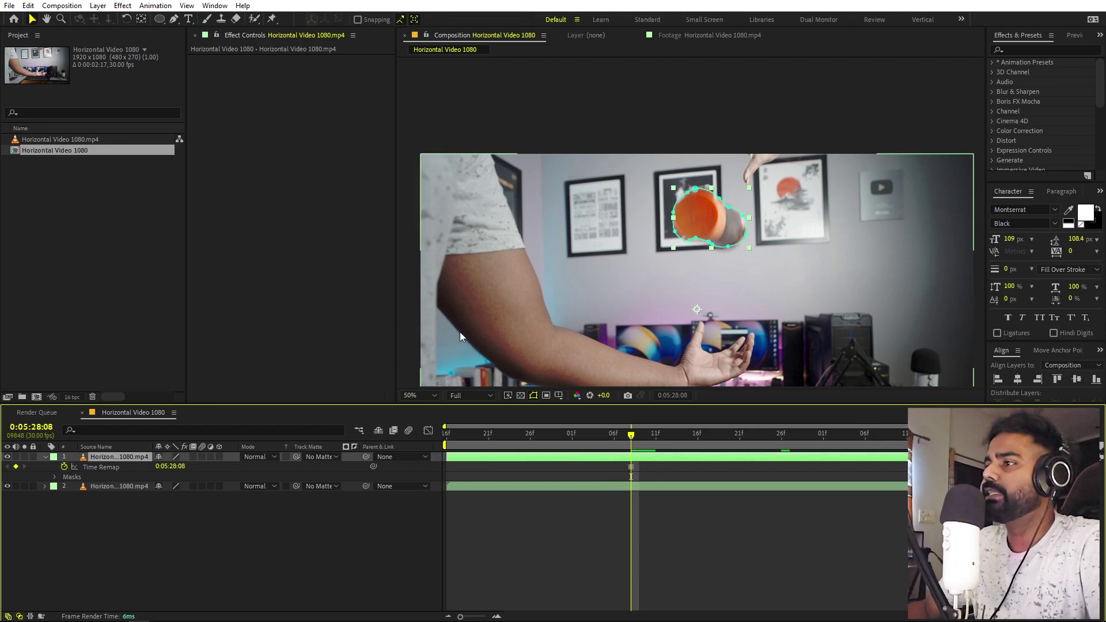
Hide the frozen bottle layer and move the current time to 0:05:28:26, where the wall is clear
click(413, 396)
click(432, 420)
drag(630, 438, 773, 438)
click(7, 457)
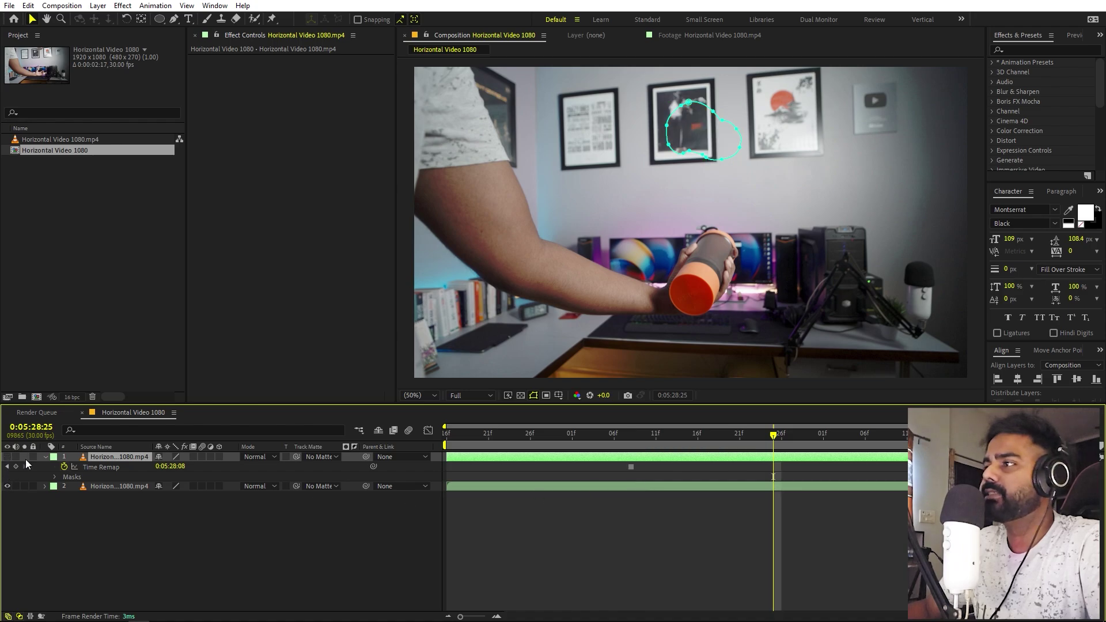
click(690, 468)
drag(729, 439, 781, 444)
click(590, 89)
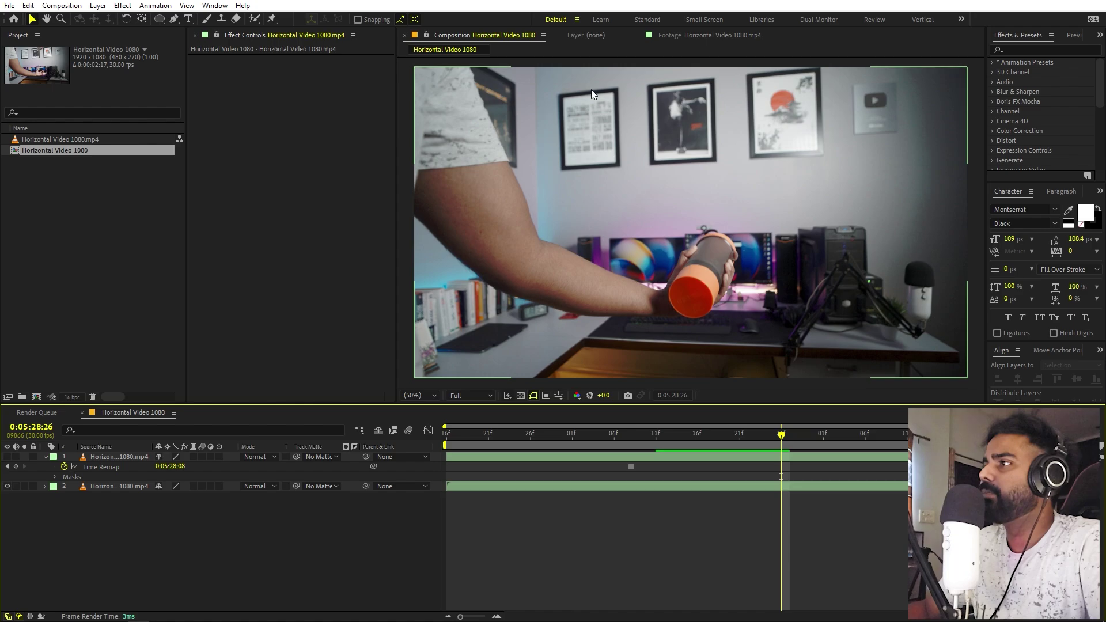
Duplicate the unmasked video layer and freeze the upper copy at 0:05:28:26
click(109, 485)
key(ctrl+d)
right_click(109, 485)
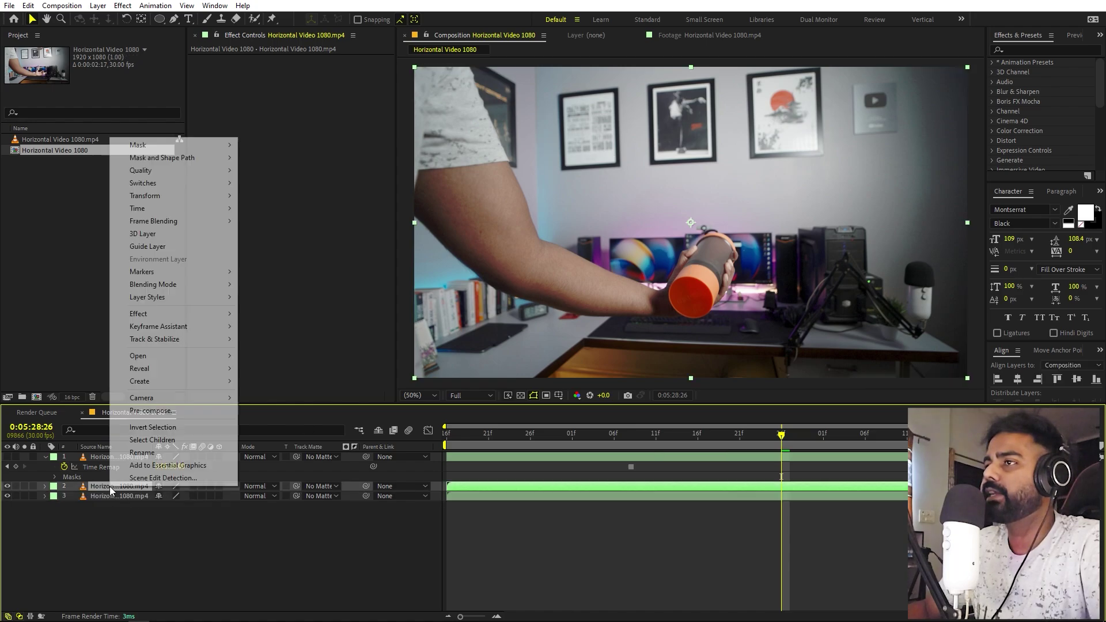
mouse_move(158, 208)
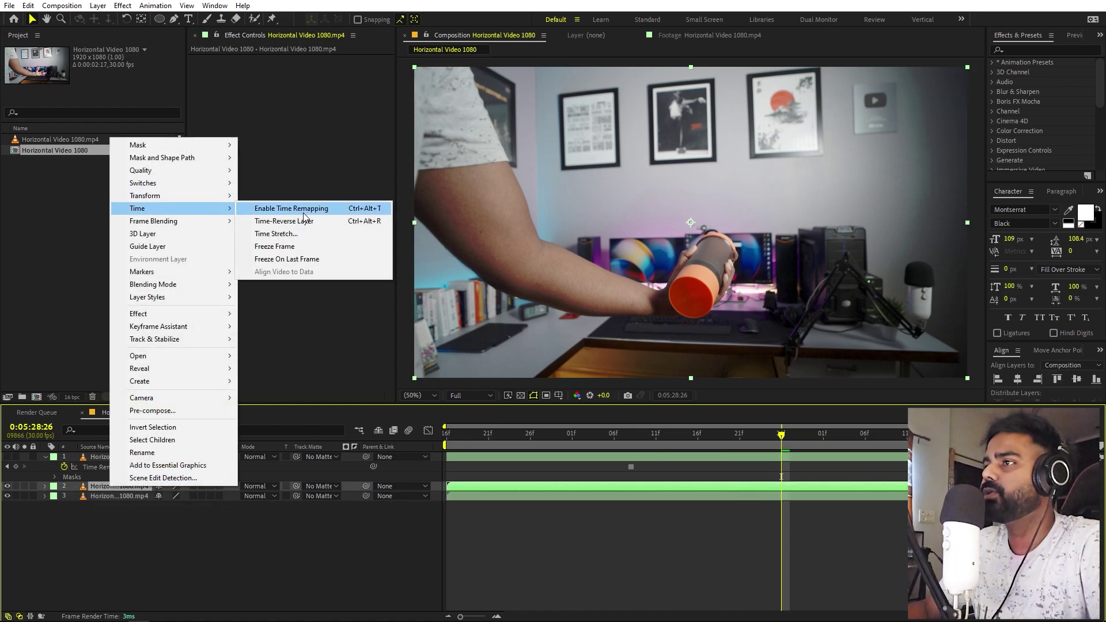
click(274, 246)
Draw a closed mask on the second frozen layer around the upper wall and picture frames, extending above the frame
click(173, 19)
scroll(579, 151, down, 2)
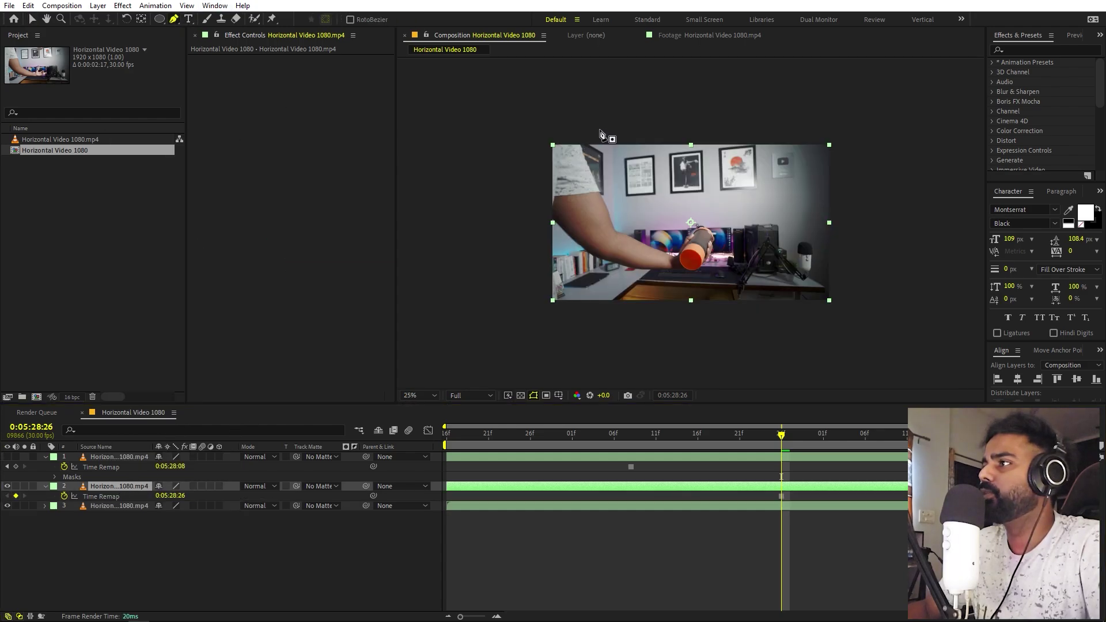
click(598, 129)
drag(641, 191, 725, 193)
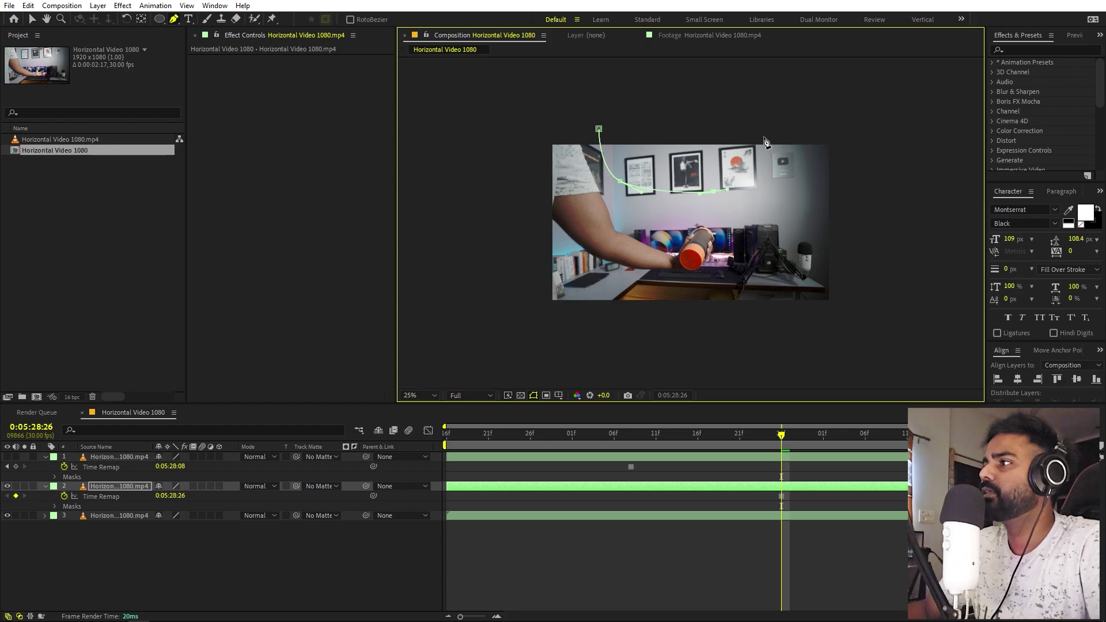
drag(705, 115, 661, 116)
click(598, 130)
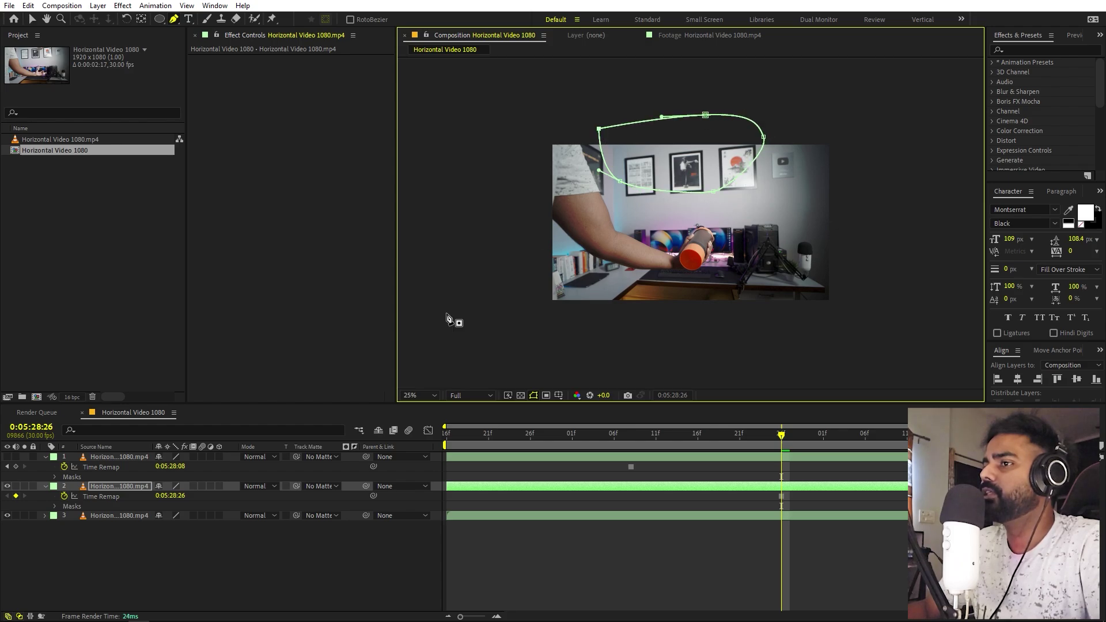
Check the masked wall layer in isolation and scrub through the composite with the layers visible
click(17, 490)
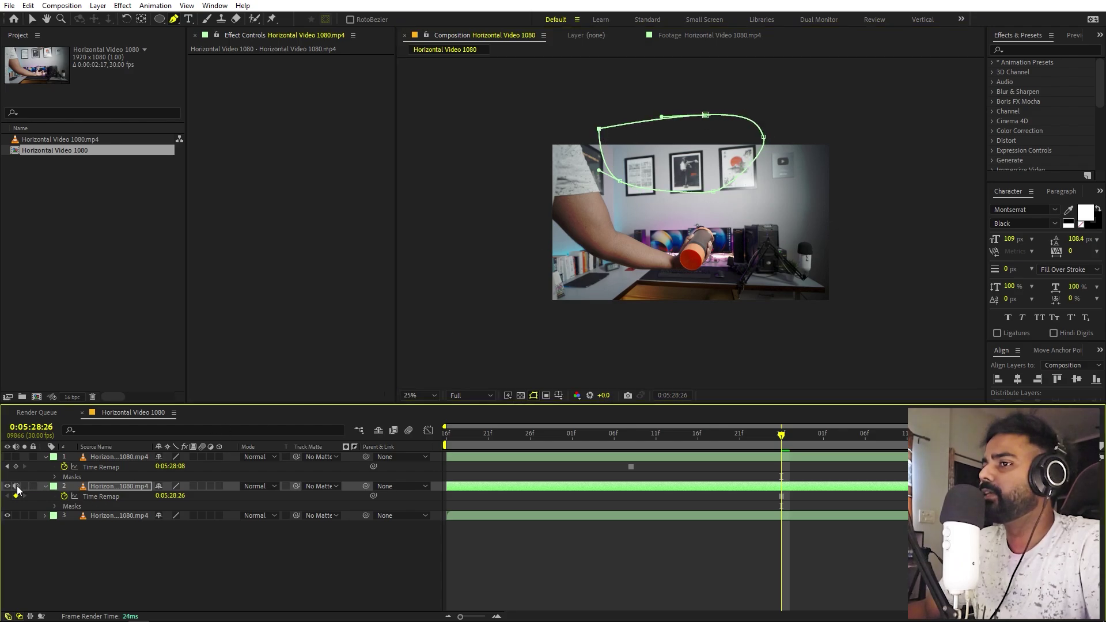
click(24, 486)
click(25, 486)
drag(589, 438, 370, 461)
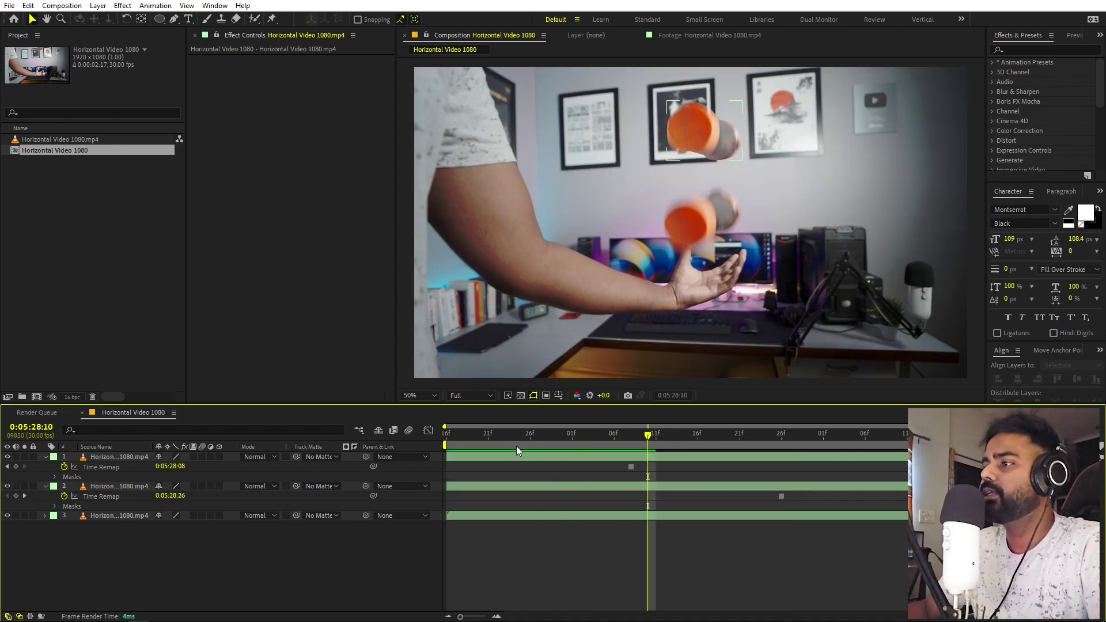
Trim the end of the frozen bottle layer to 0:05:28:08
drag(597, 434, 631, 457)
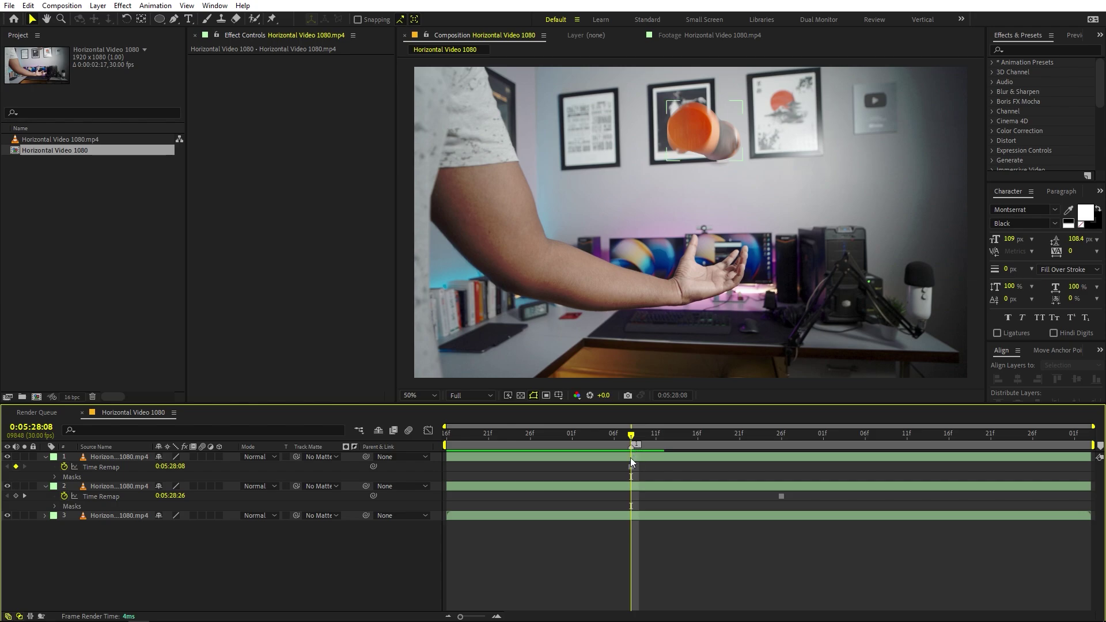
click(895, 461)
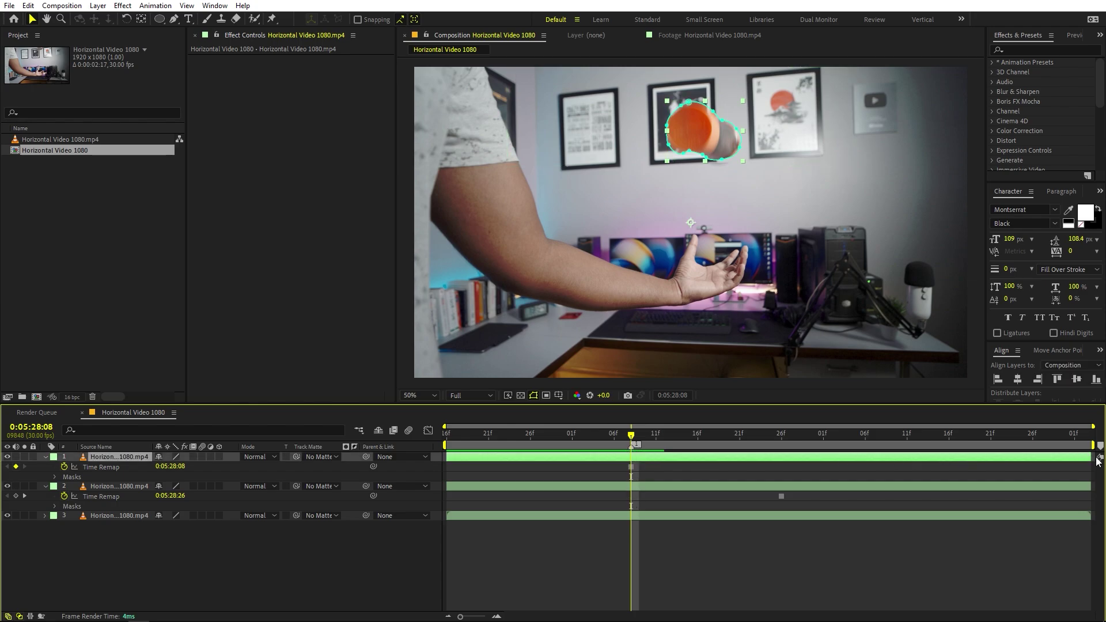
drag(907, 467, 658, 477)
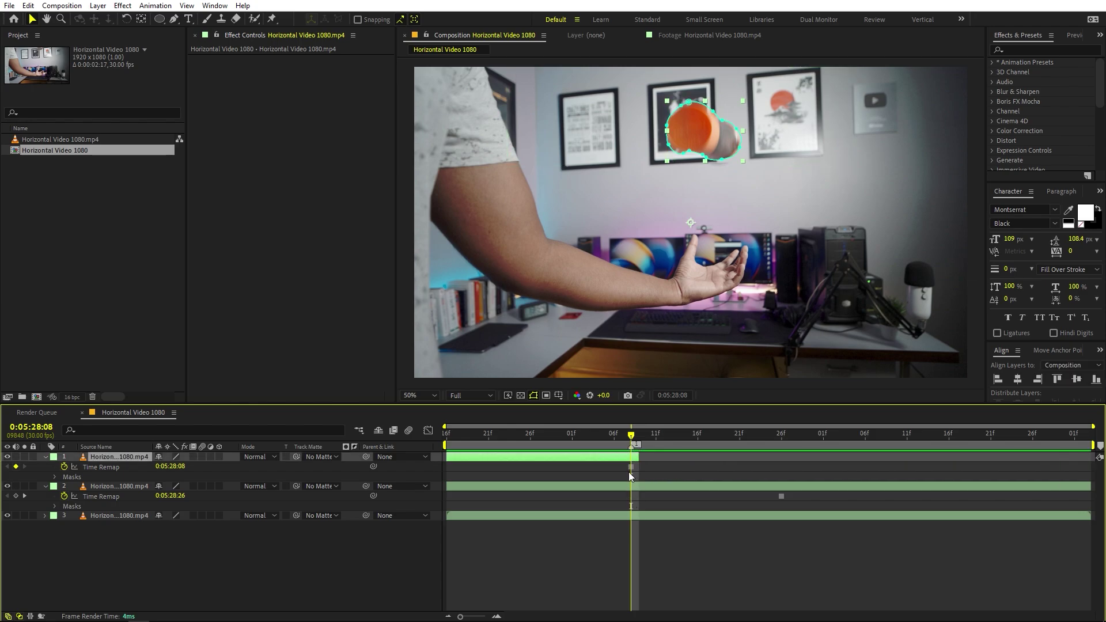
Reshape the lower edge of the wall layer's mask at 0:05:28:09 so it stays above the falling bottle
key(Page_Down)
click(650, 485)
click(550, 140)
drag(736, 161, 692, 258)
key(period)
drag(728, 177, 726, 179)
drag(463, 218, 491, 166)
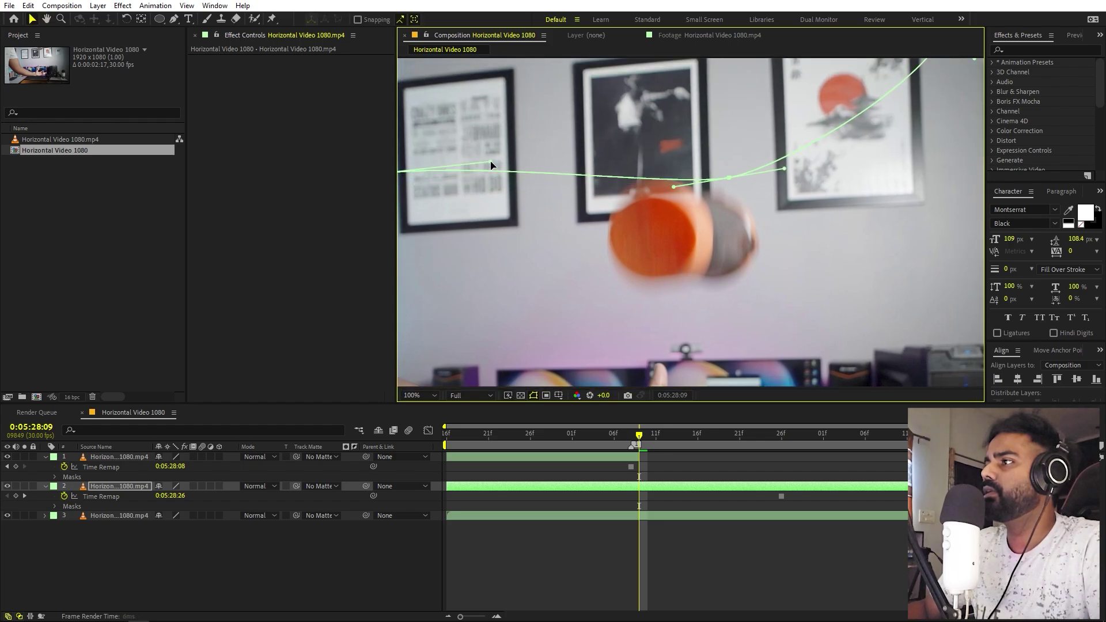
Go through the frames around 0:05:28:08 to check the change from the frozen bottle to the falling one
click(631, 439)
drag(632, 436, 623, 438)
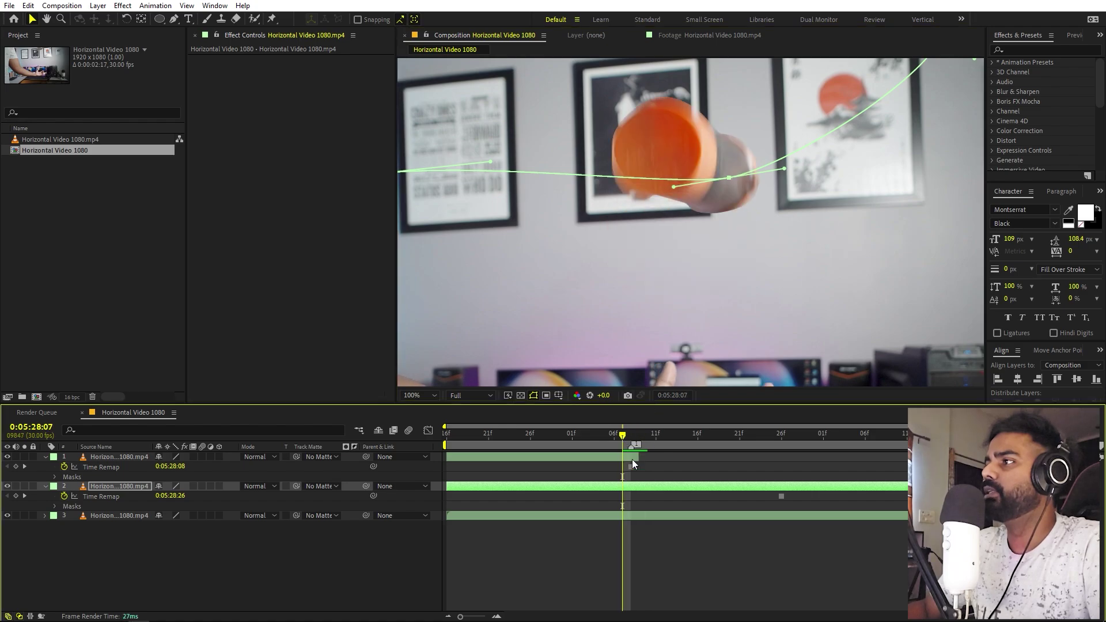
key(F2)
scroll(736, 216, down, 4)
key(period)
key(period)
key(period)
key(period)
key(Page_Up)
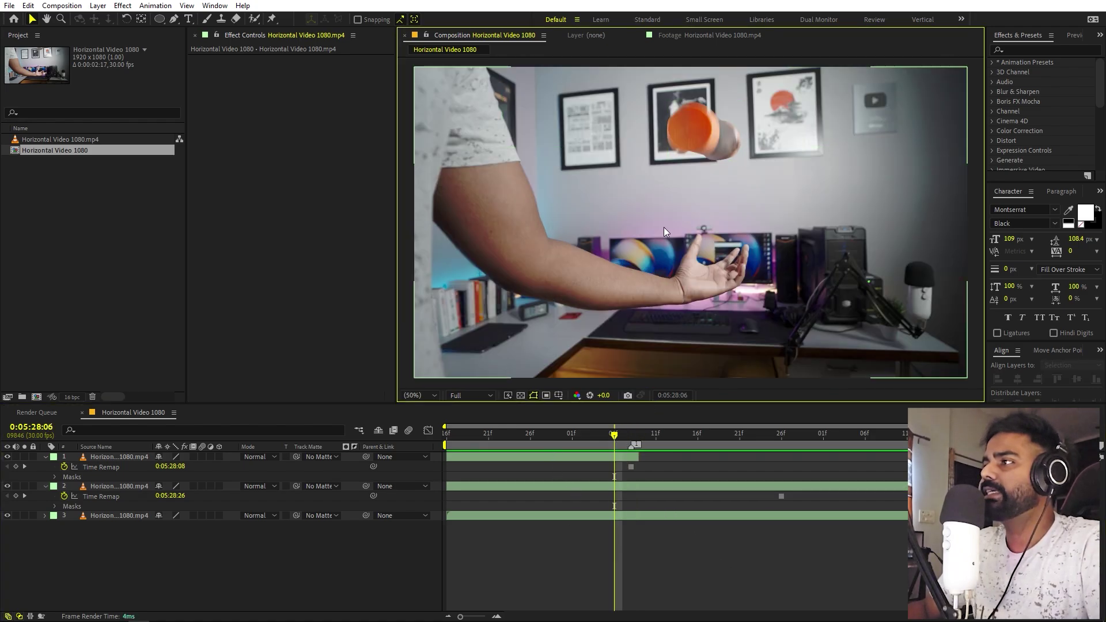
Pre-compose the frozen bottle layer as "Bottle", moving all attributes and adjusting the duration to the layer's time span
click(109, 457)
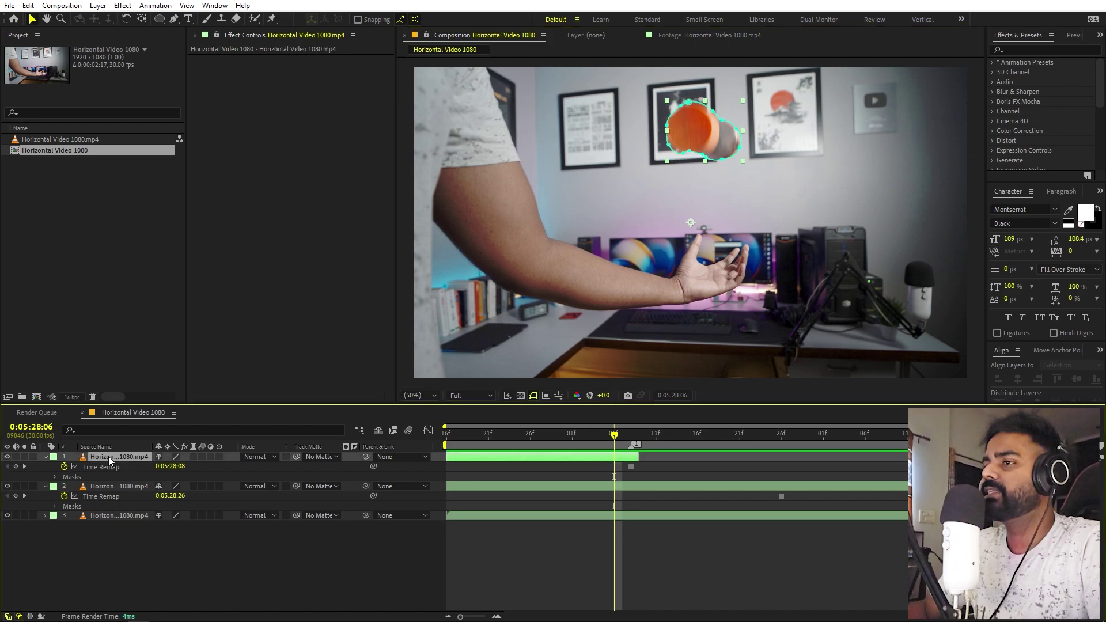
right_click(109, 458)
click(154, 380)
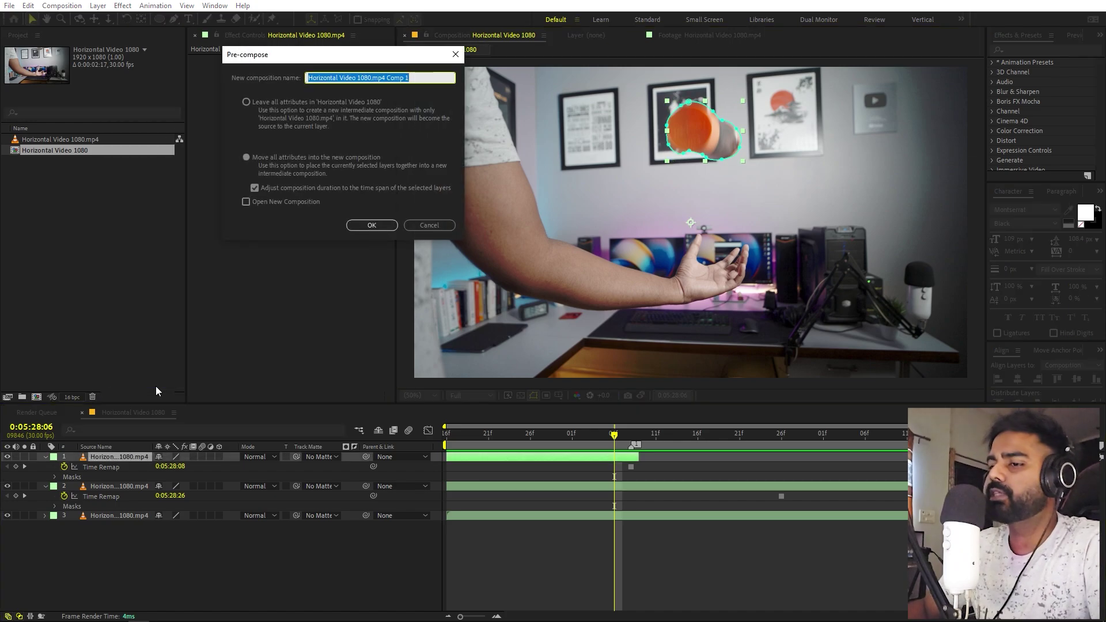
text(Bottle)
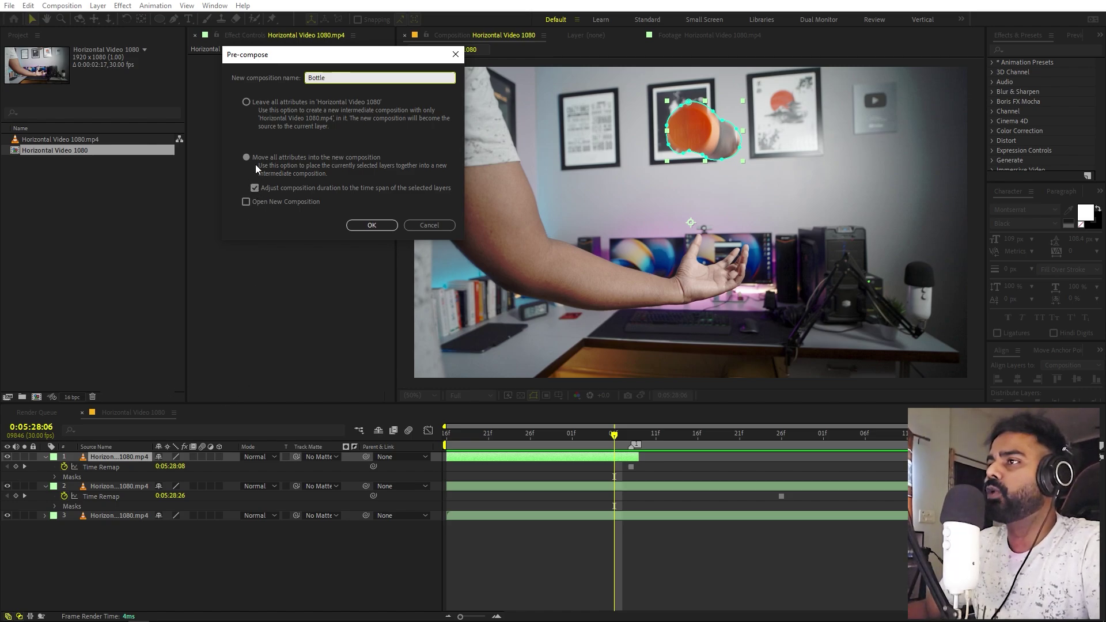
click(370, 227)
click(523, 509)
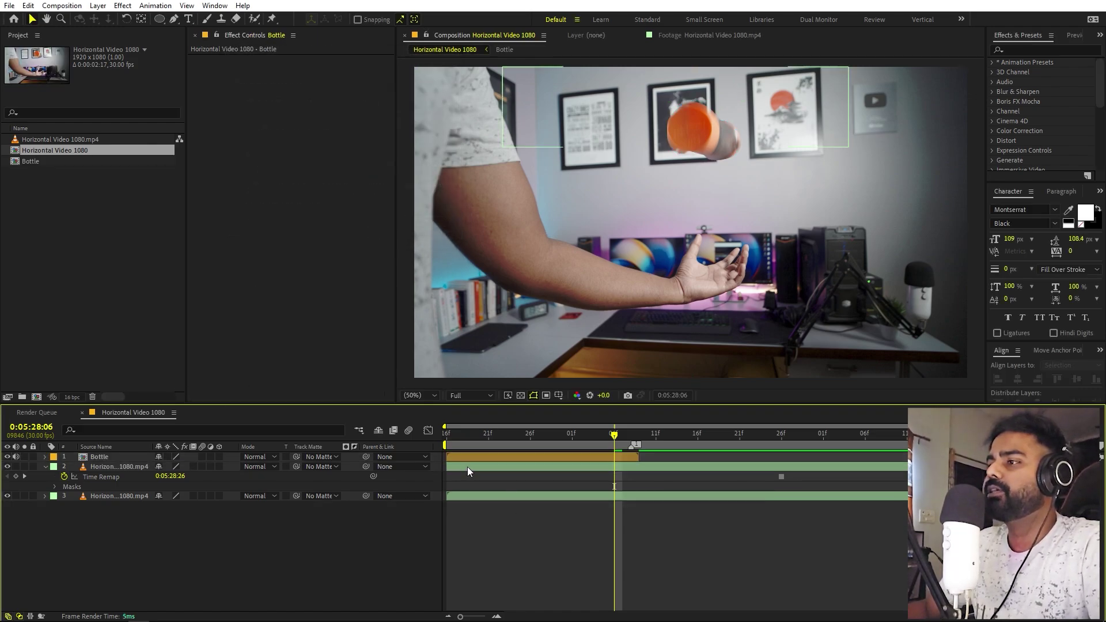
Draw a small rounded mask on the Bottle layer at 0:05:28:01, over the upper part of the bottle's orange end
click(106, 457)
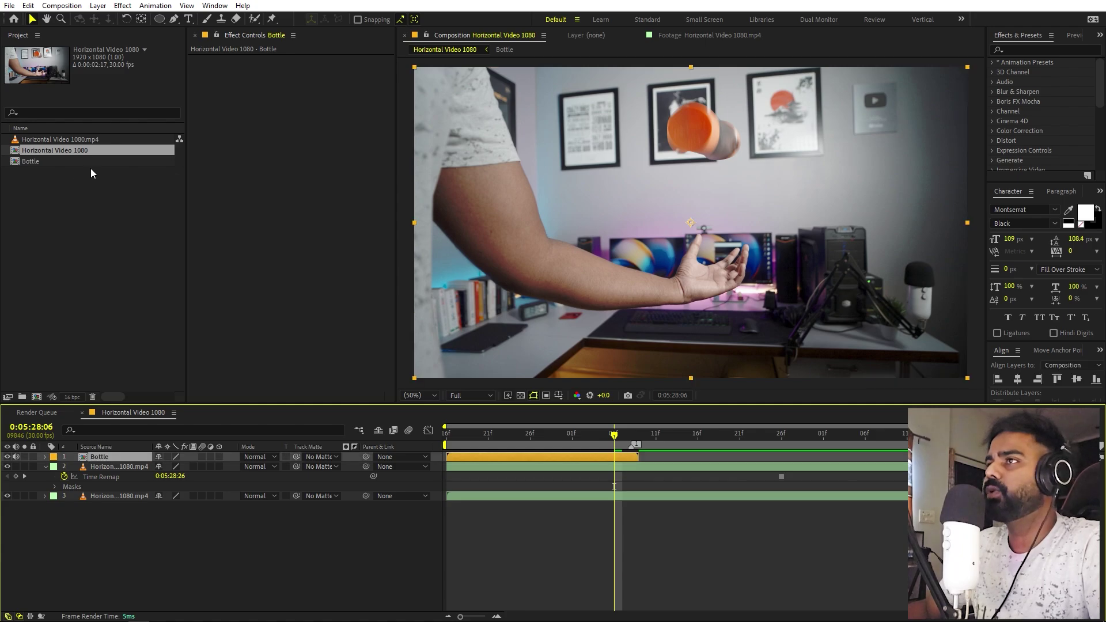
click(174, 19)
key(period)
drag(712, 106, 714, 213)
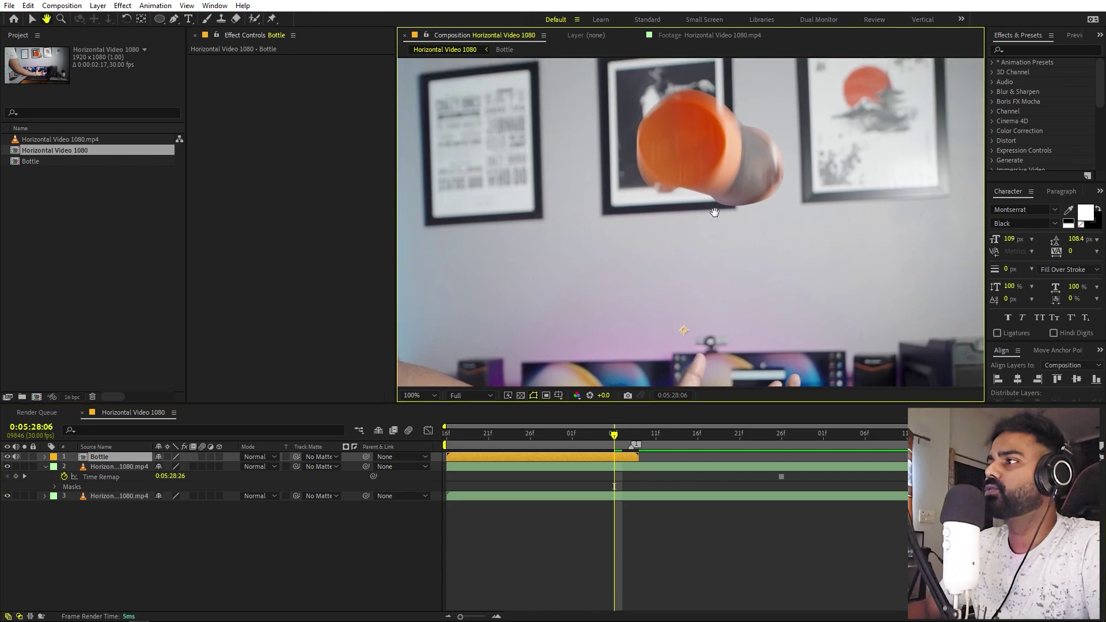
scroll(707, 179, up, 1)
drag(709, 115, 664, 258)
key(g)
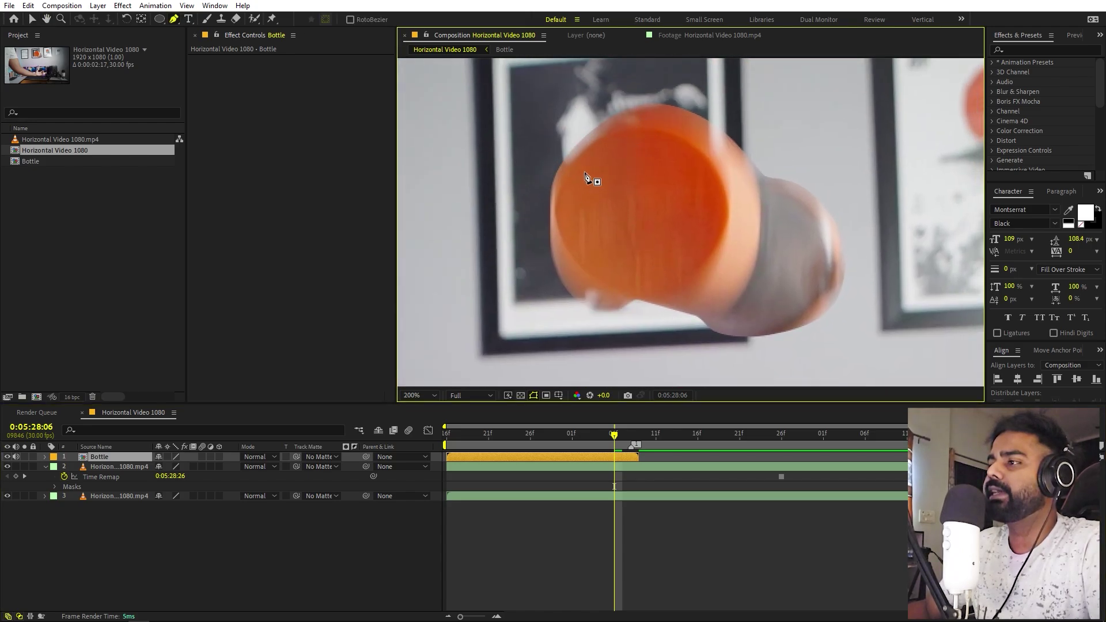
drag(613, 441, 573, 446)
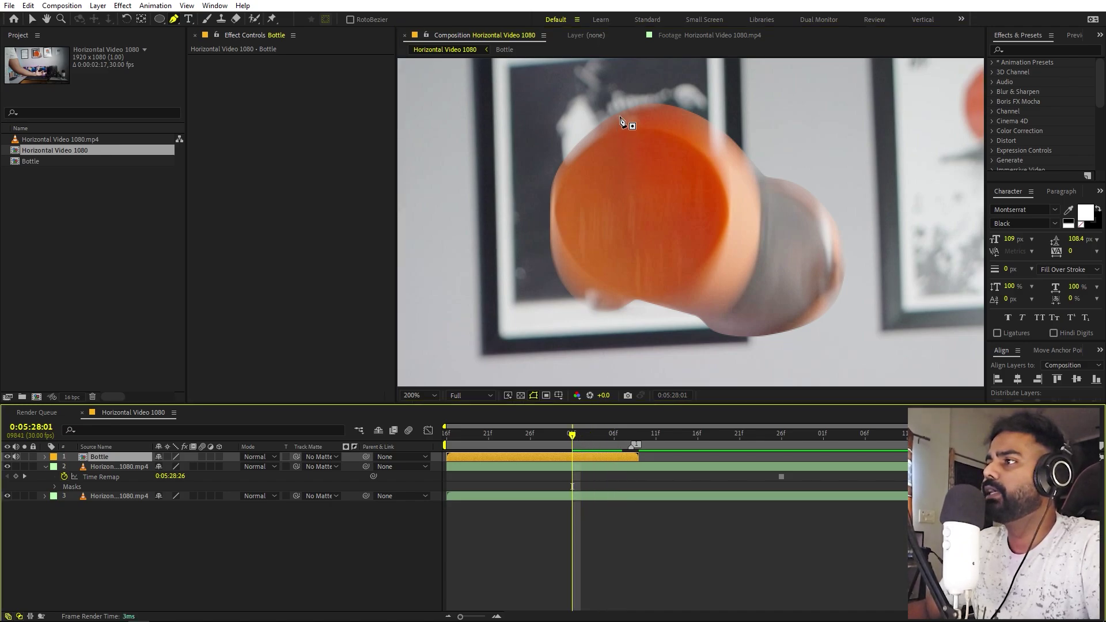
click(616, 151)
mouse_move(647, 146)
mouse_down()
mouse_move(659, 159)
mouse_move(630, 176)
mouse_move(620, 135)
mouse_up()
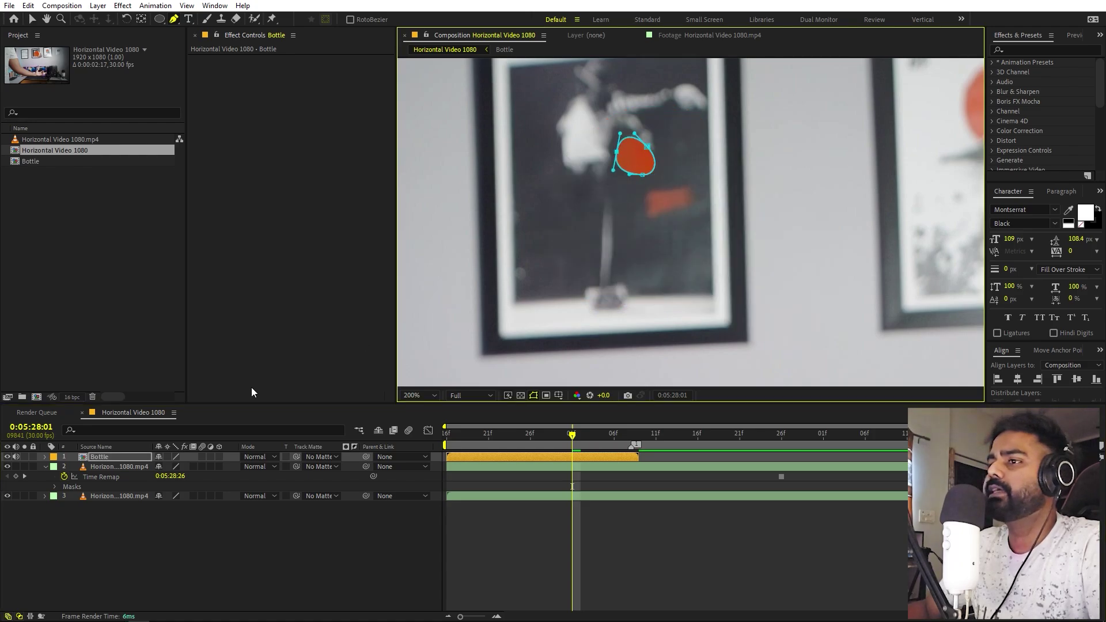
Set the mode of Mask 1 on the Bottle layer to None
key(m)
click(171, 466)
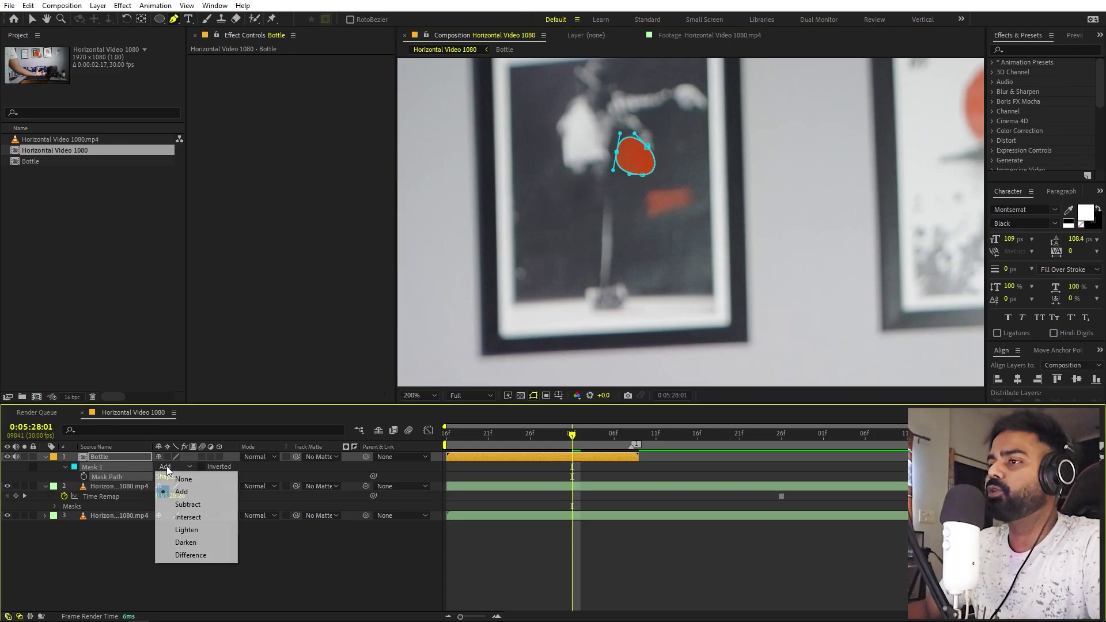
click(172, 477)
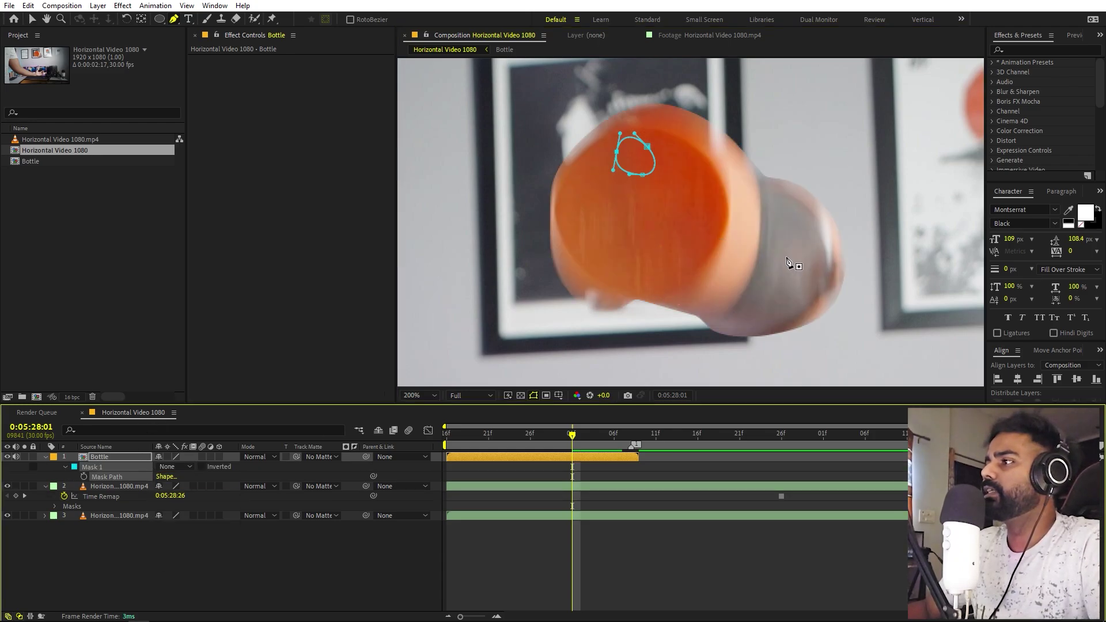
Draw a small rounded second mask over the lower part of the bottle's grey end and set its mode to None
mouse_move(816, 310)
mouse_down()
mouse_move(775, 281)
mouse_move(816, 293)
mouse_up()
click(816, 309)
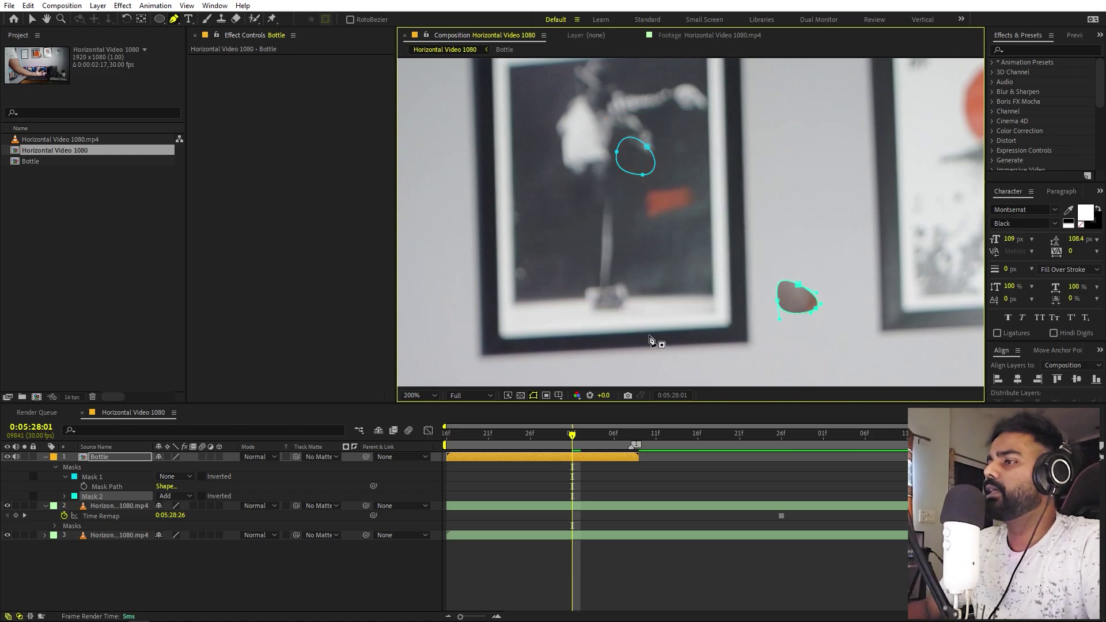
click(181, 497)
click(176, 506)
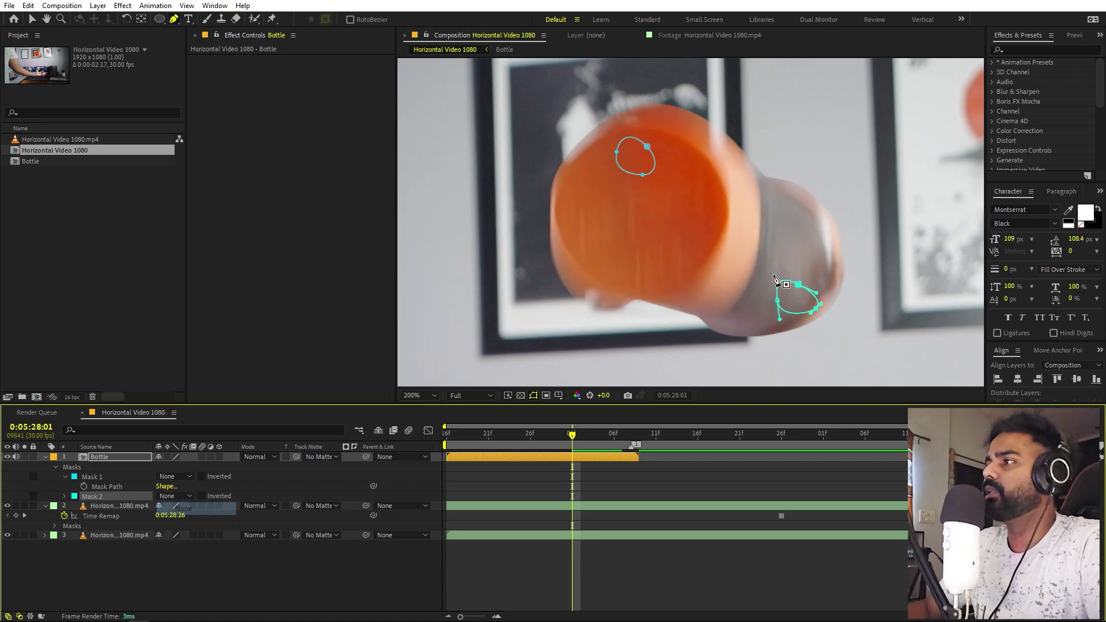
Draw a small rounded third mask near the lower edge of the bottle's orange end and set its mode to None
drag(660, 266, 693, 291)
drag(675, 249, 667, 254)
click(660, 266)
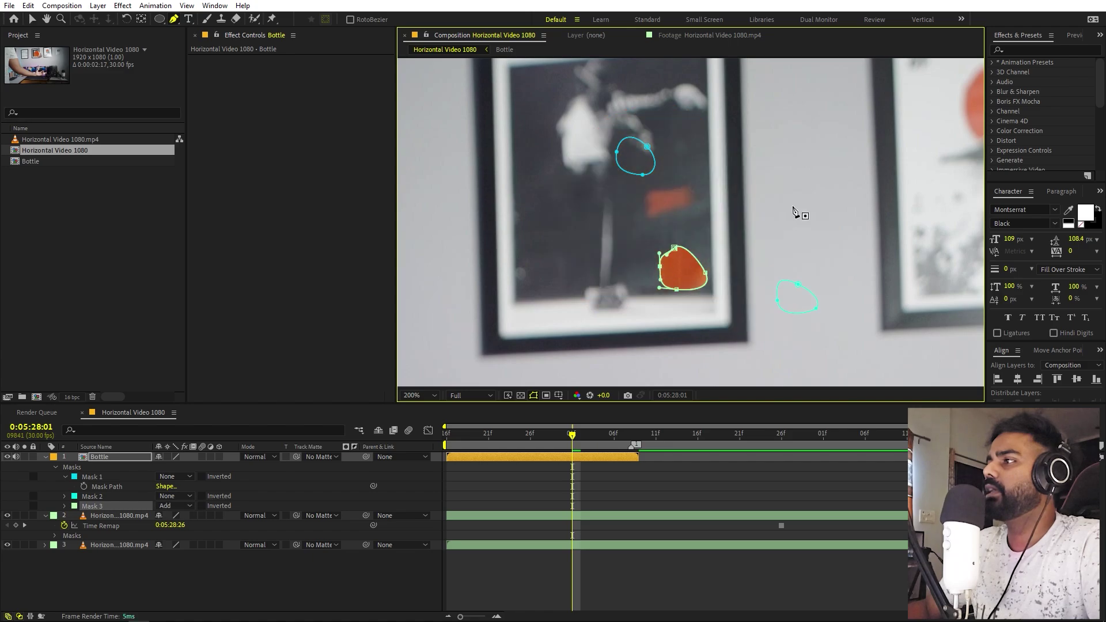
click(175, 505)
click(171, 511)
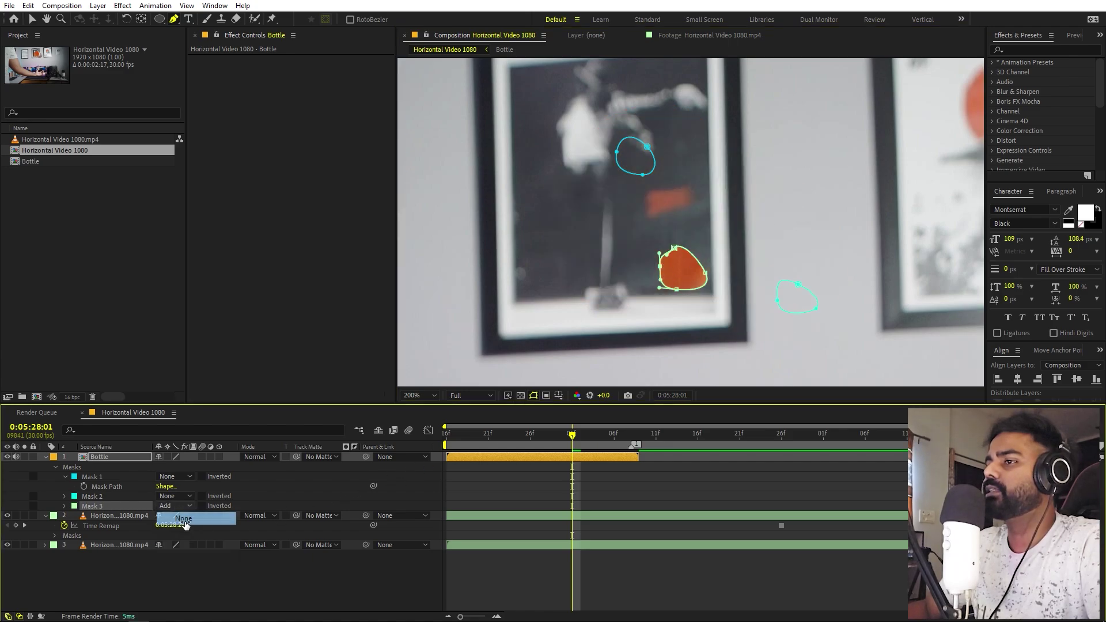
Draw a small rounded fourth mask where the bottle's orange and grey parts meet and set its mode to None
drag(753, 182, 759, 188)
click(771, 200)
click(756, 217)
click(735, 203)
click(736, 204)
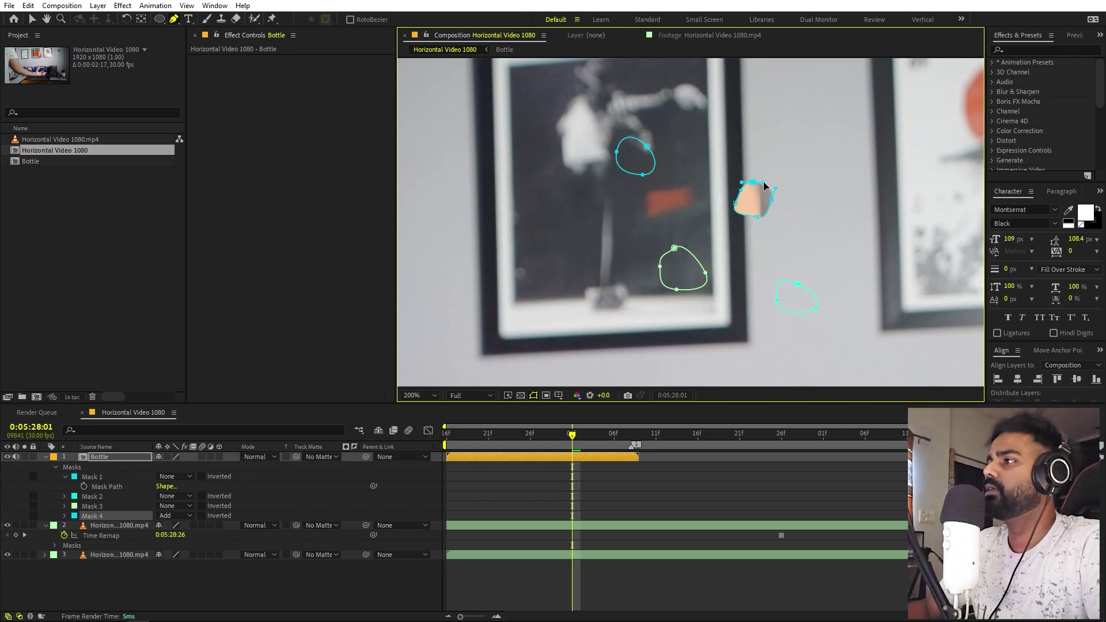
click(178, 515)
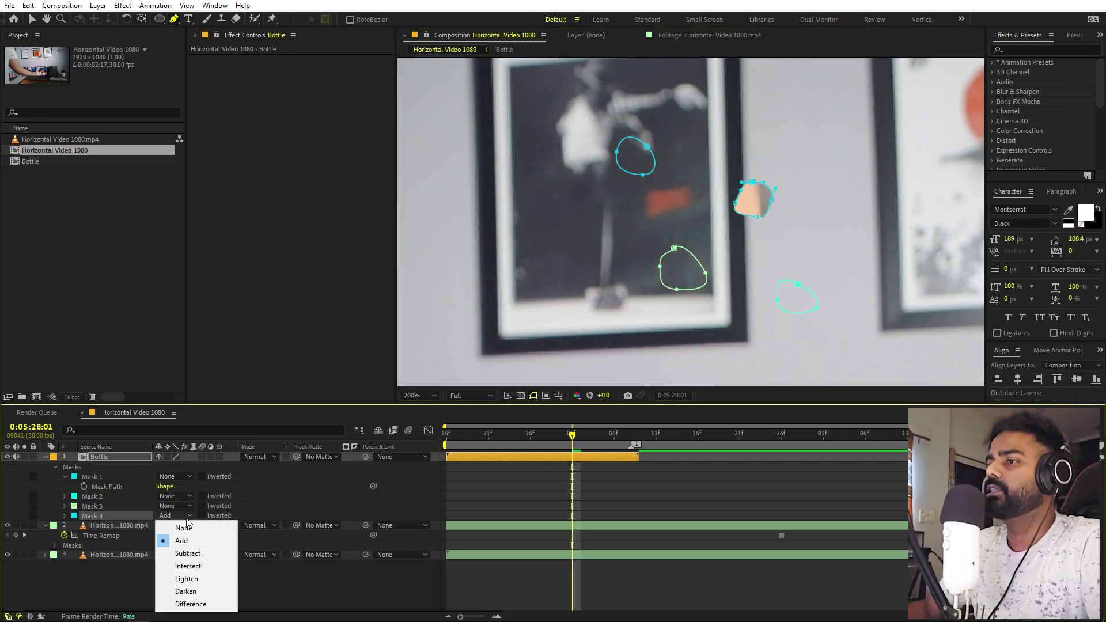
click(176, 525)
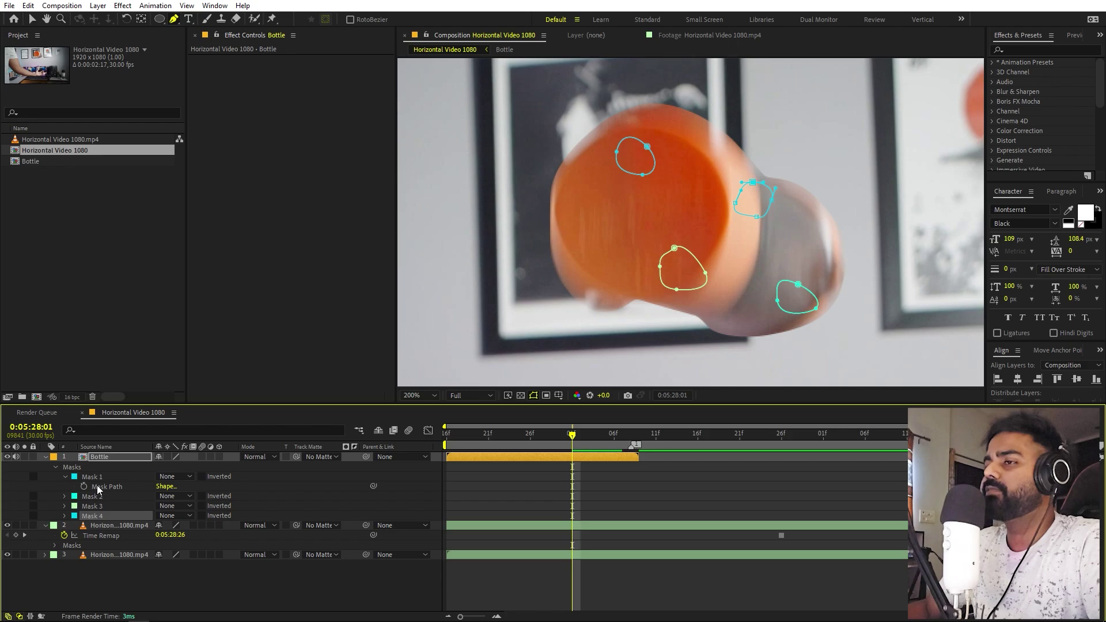
Reveal the paths of all four Bottle masks and start mask path keyframes for each at 0:05:28:01
shift+click(95, 476)
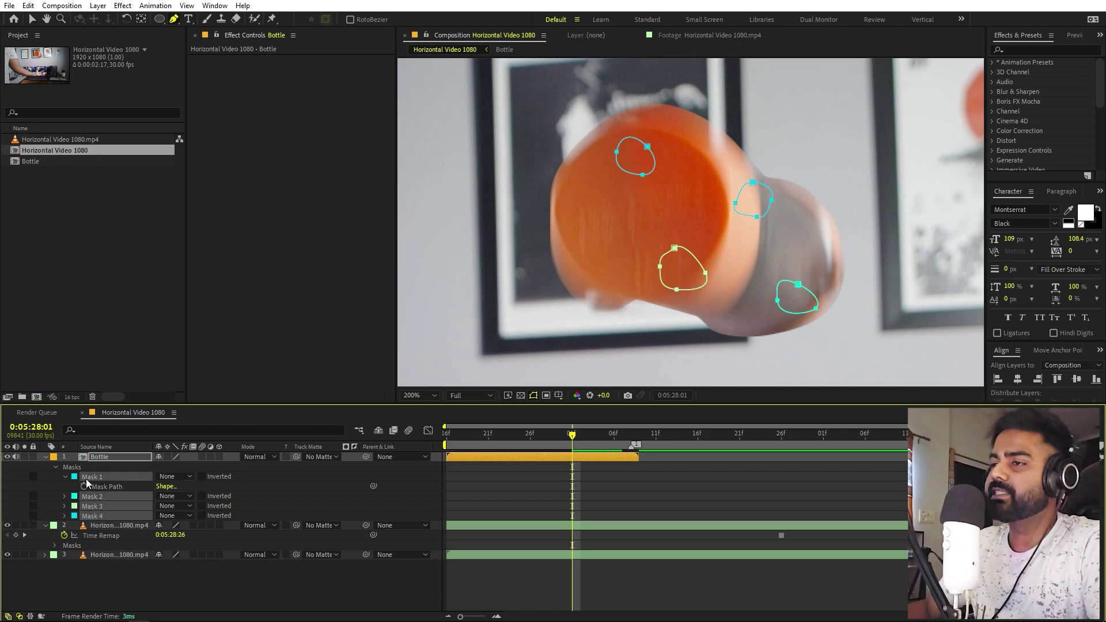
key(m)
key(m)
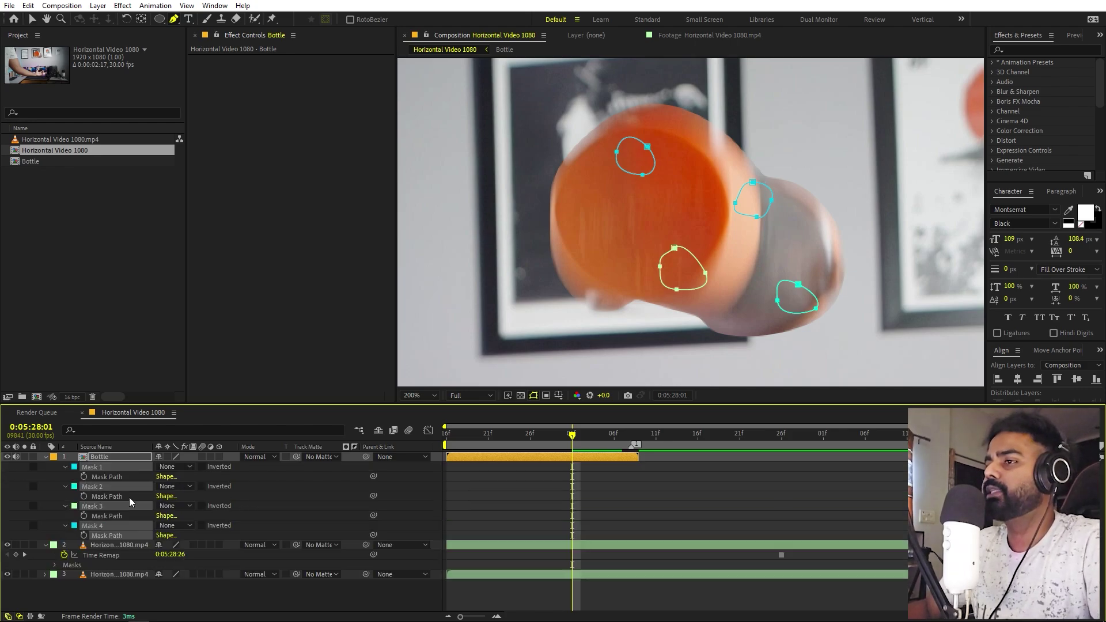
click(84, 476)
click(84, 496)
click(84, 515)
click(84, 535)
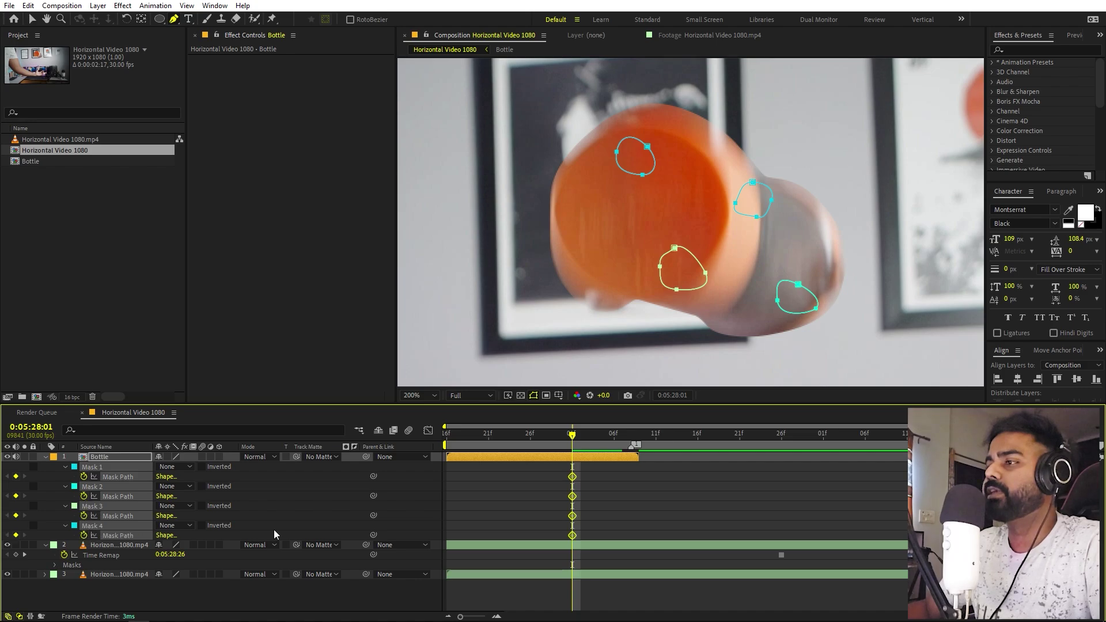
Shrink Mask 1 to almost a single point at 0:05:27:29 by gathering its vertices together and shortening a curve handle
drag(460, 617, 485, 616)
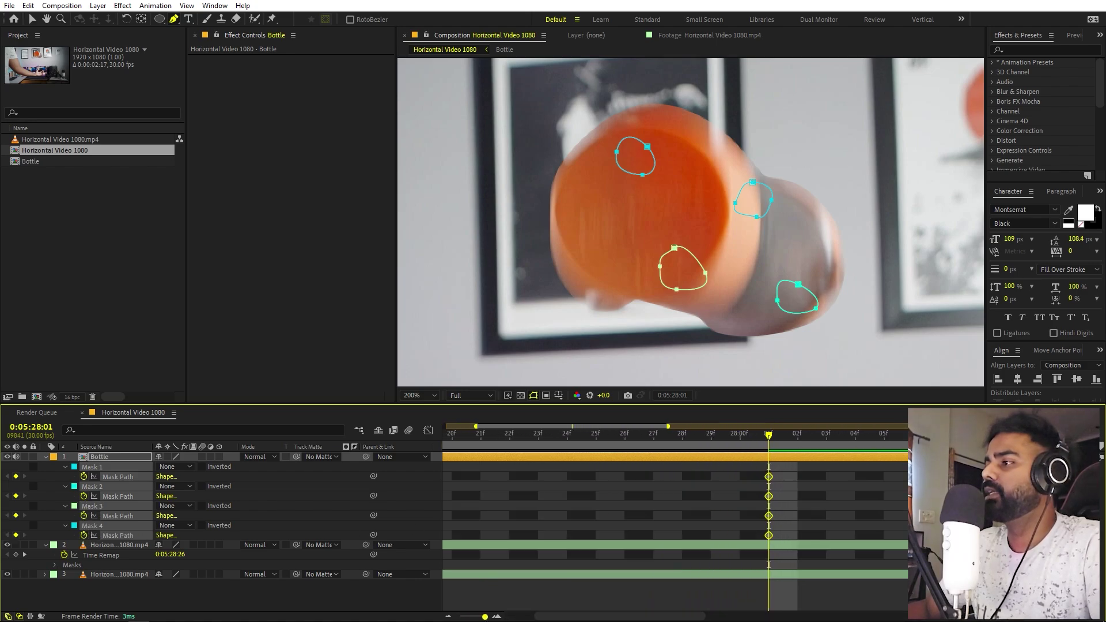
drag(753, 438, 708, 443)
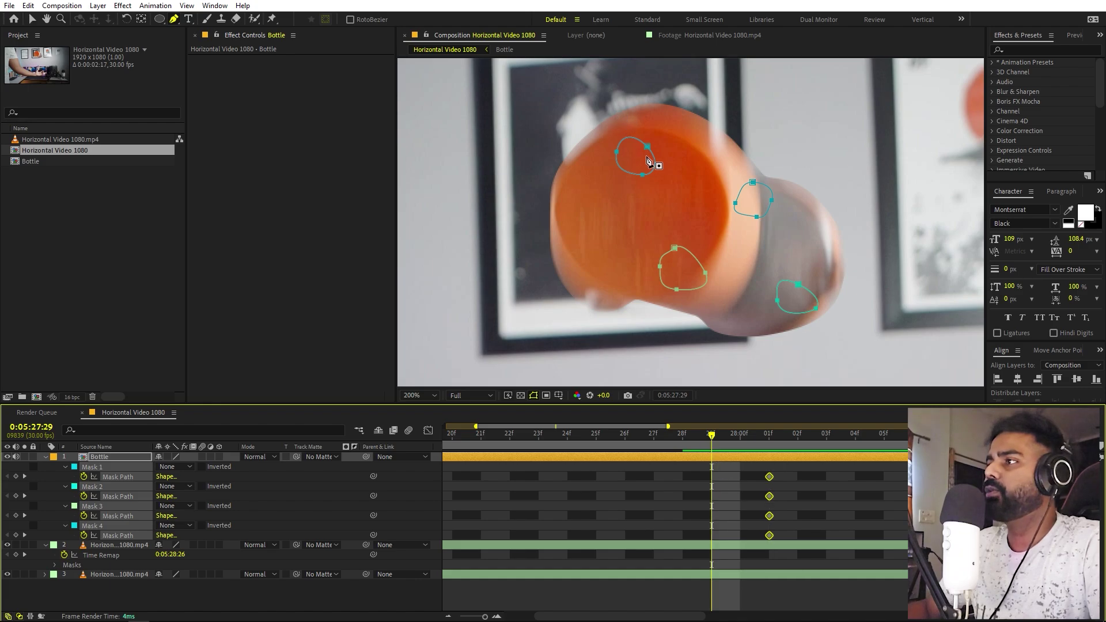
click(647, 148)
click(721, 456)
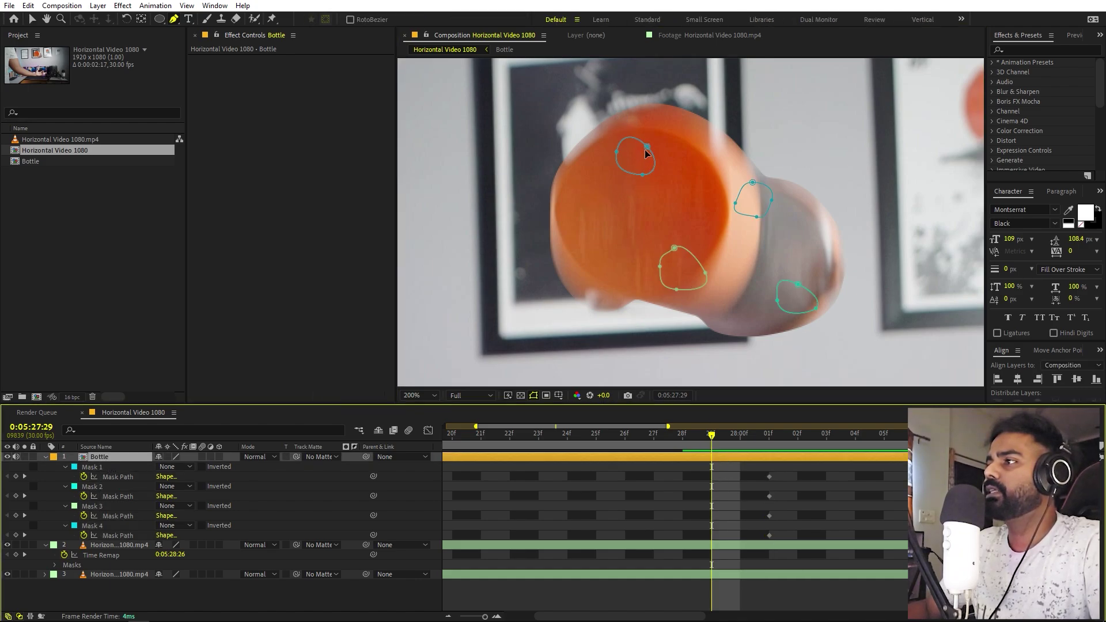
click(647, 146)
scroll(631, 131, up, 2)
drag(610, 92, 751, 294)
key(g)
drag(673, 156, 612, 179)
drag(655, 267, 621, 177)
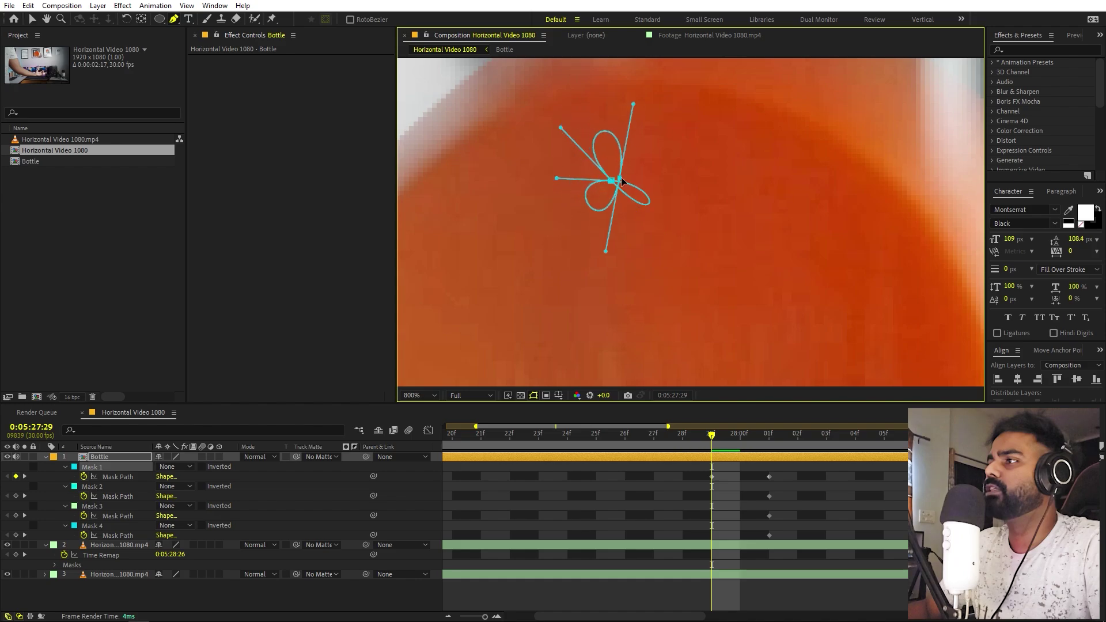
drag(633, 105, 600, 162)
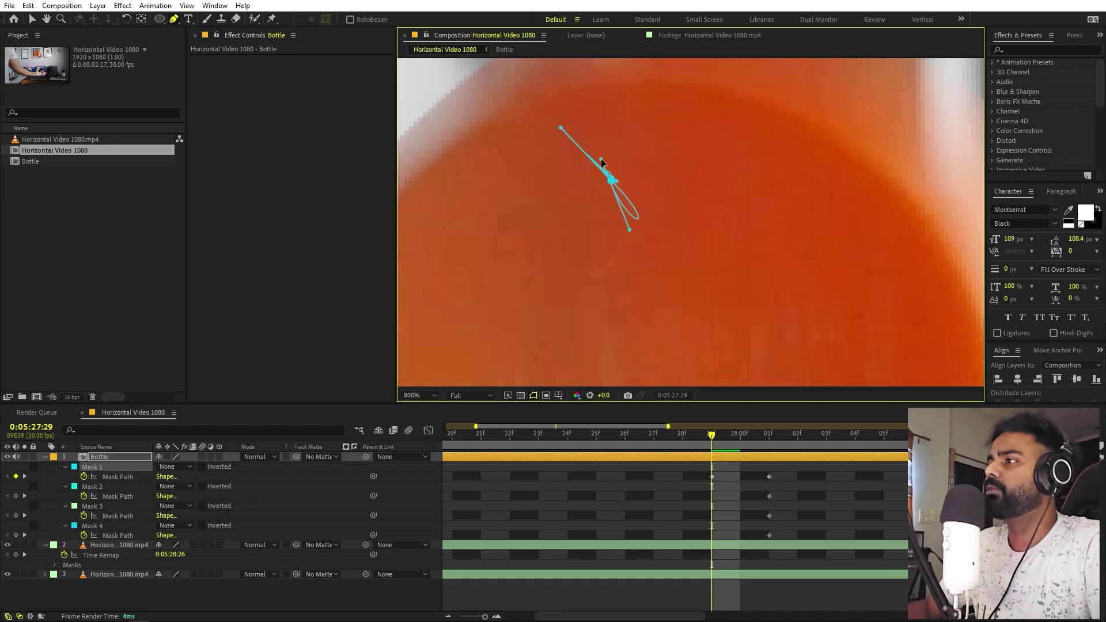
Shrink Mask 3, low on the bottle's orange end, to a single point at 0:05:27:29 by gathering its vertices
scroll(727, 193, down, 2)
drag(754, 313, 681, 206)
scroll(681, 207, up, 2)
drag(487, 132, 498, 231)
drag(495, 298, 504, 240)
drag(429, 205, 498, 229)
drag(611, 231, 498, 230)
Collapse Mask 2, on the bottle's grey end, to a point at 0:05:27:29 and shorten its curve handles
drag(622, 247, 686, 247)
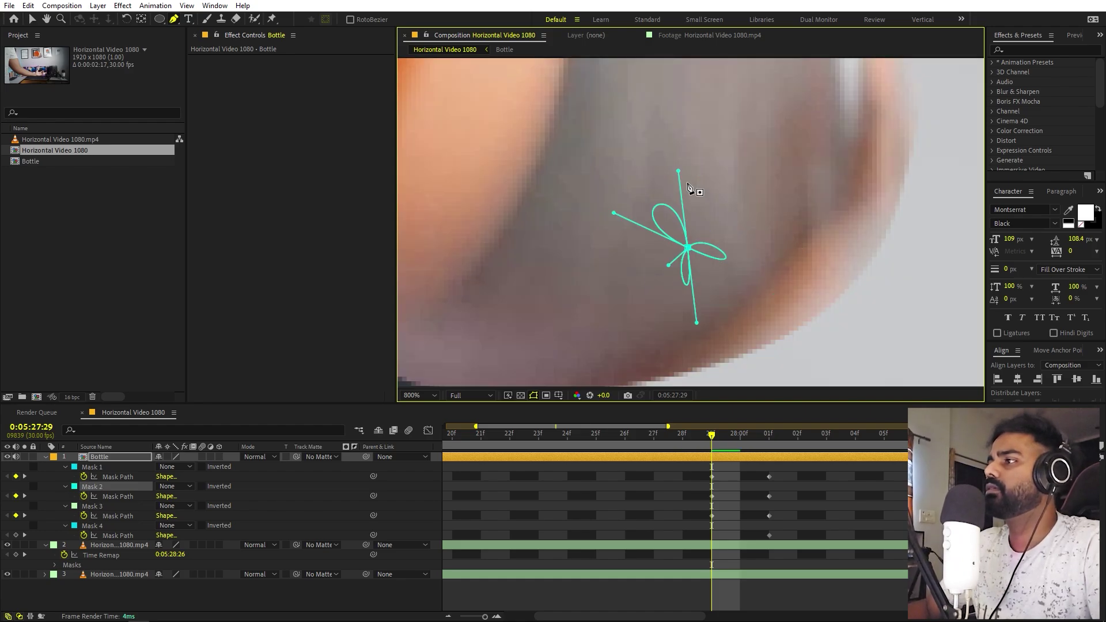
drag(678, 170, 686, 247)
drag(612, 211, 686, 247)
Shrink Mask 4, between the bottle's orange and grey parts, to a tiny point at 0:05:27:29
drag(610, 64, 647, 178)
drag(606, 191, 641, 205)
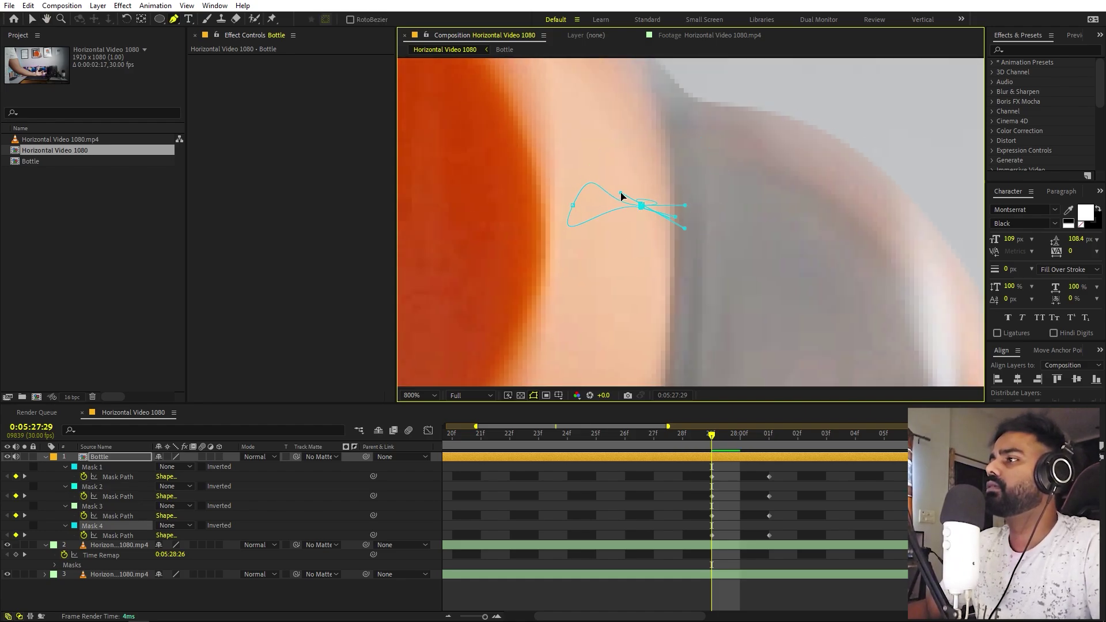
click(422, 395)
click(428, 418)
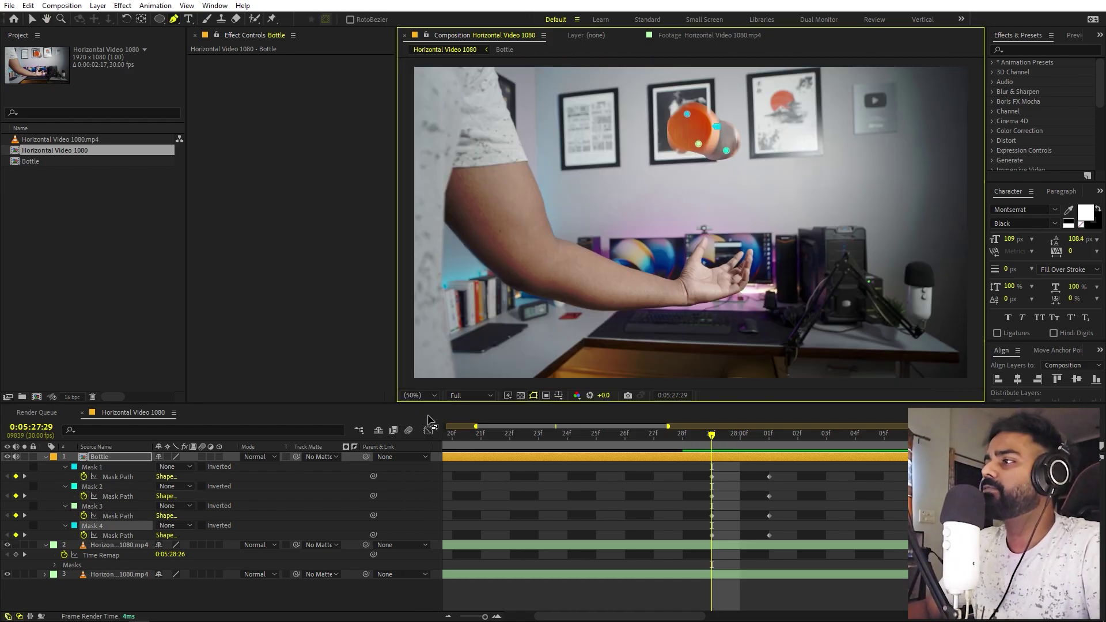
Enlarge Mask 1 at 0:05:28:03 so it spans the upper part of the bottle's orange end up to its rim
drag(721, 442, 818, 437)
scroll(743, 254, up, 2)
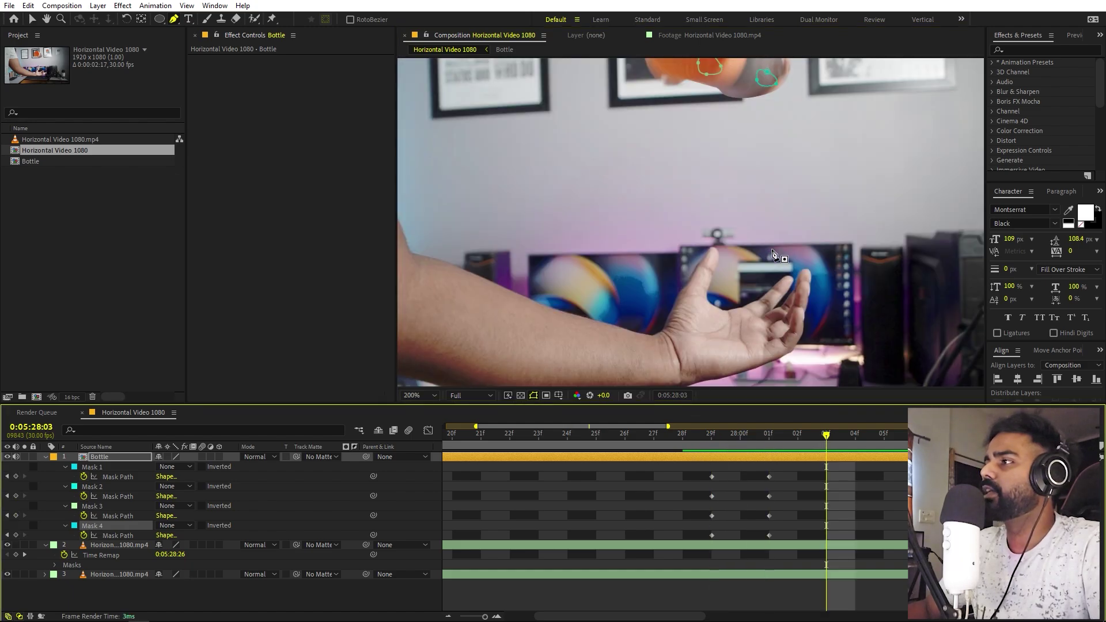
drag(705, 172, 766, 326)
drag(647, 93, 670, 224)
drag(733, 174, 603, 254)
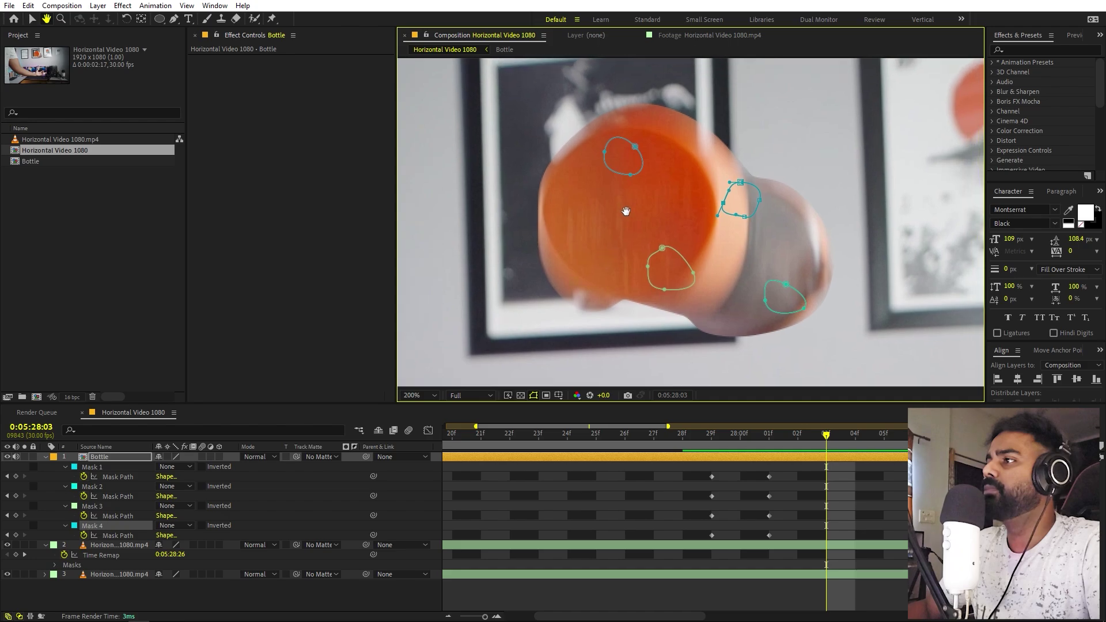
drag(636, 146, 578, 146)
drag(634, 175, 628, 209)
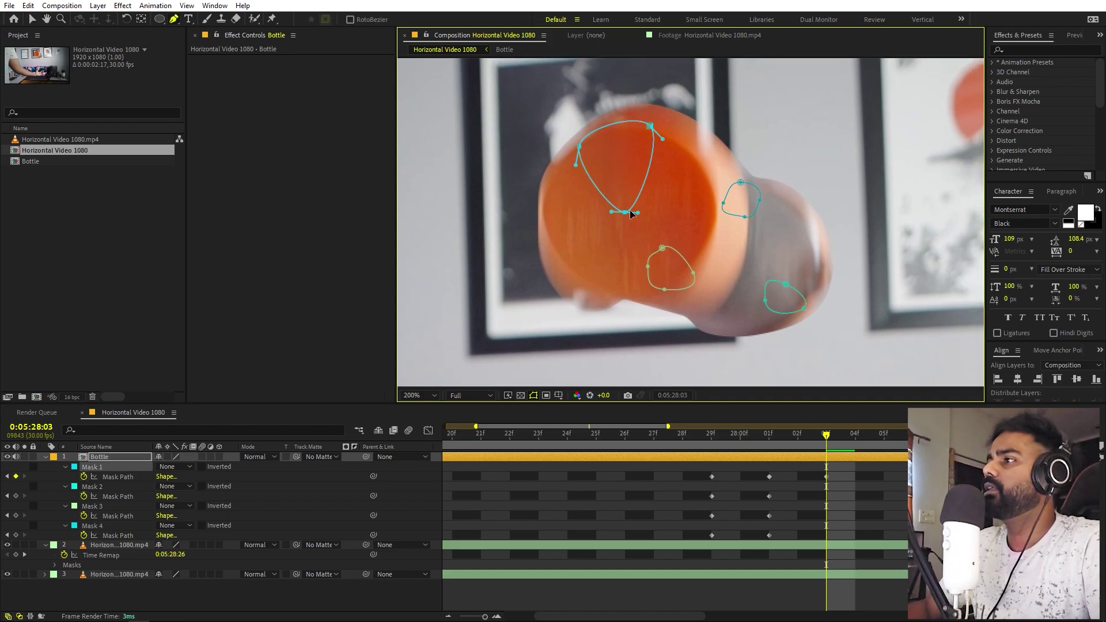
drag(649, 126, 675, 123)
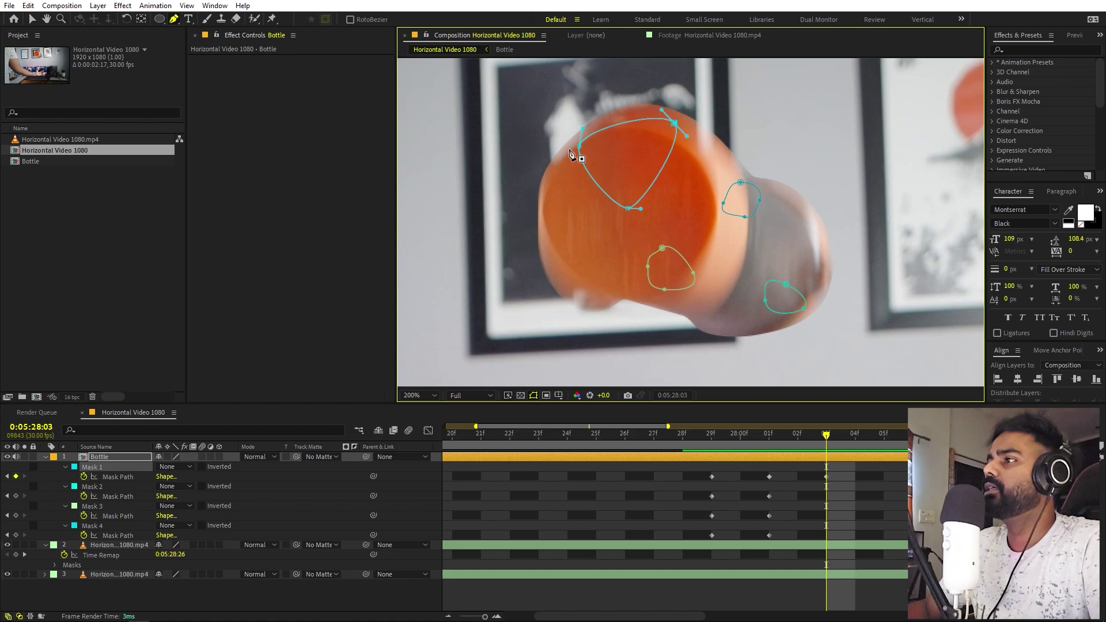
drag(583, 128, 594, 90)
drag(580, 146, 570, 147)
Enlarge Masks 3, 4 and 2 at 0:05:28:03 over the lower orange end, the middle and the grey end of the bottle
drag(662, 252, 593, 268)
drag(655, 234, 640, 220)
drag(693, 272, 719, 253)
drag(664, 289, 657, 307)
drag(740, 183, 732, 150)
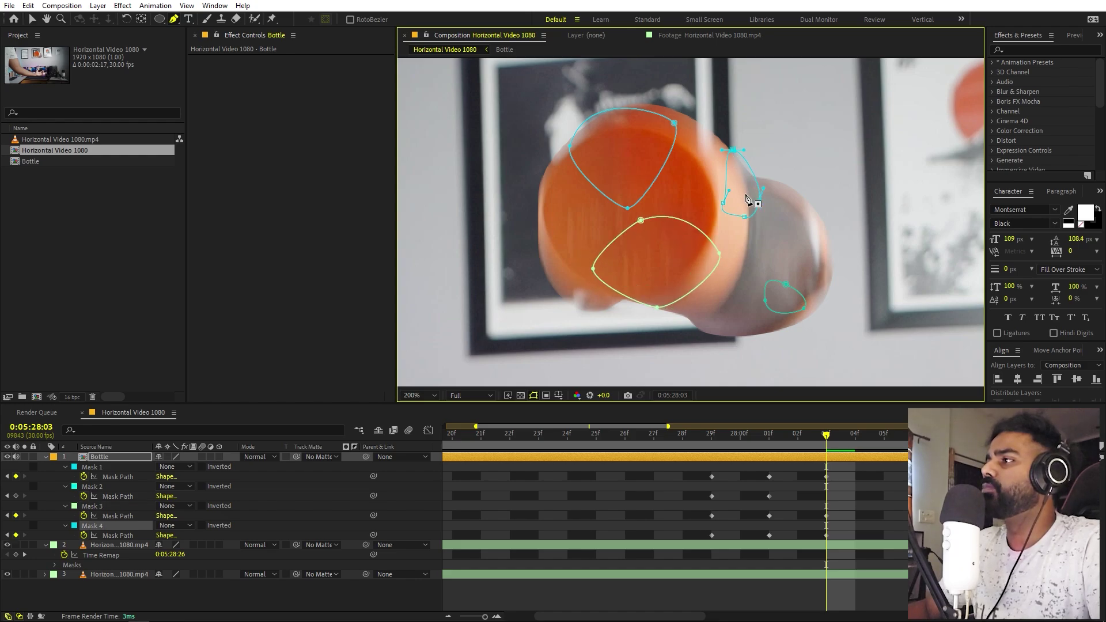
drag(760, 200, 805, 198)
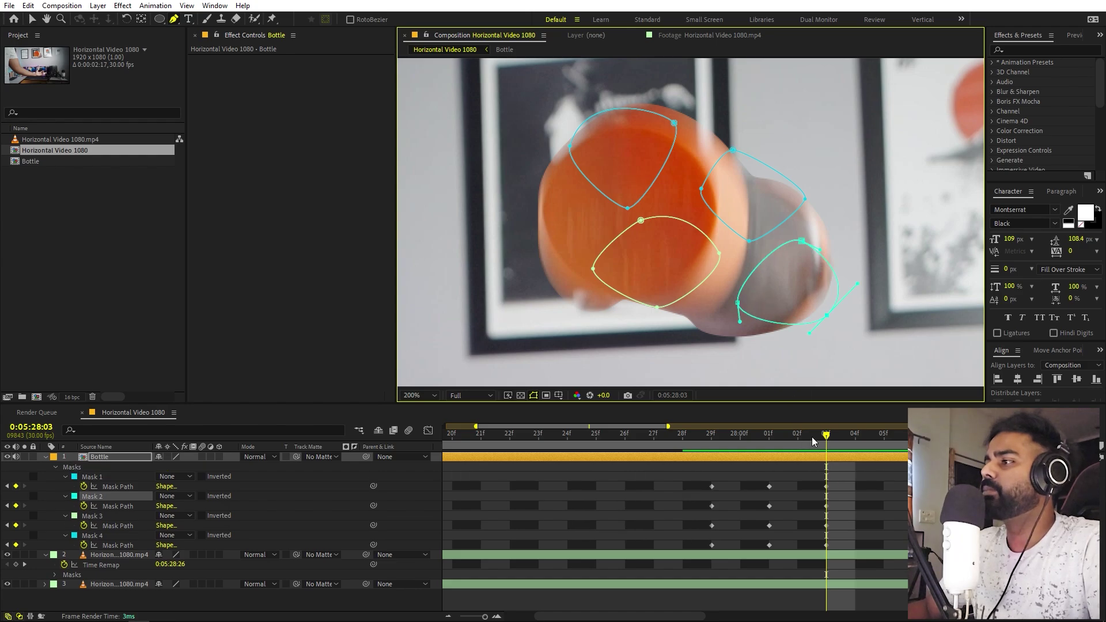
Expand Masks 1 and 3 at 0:05:28:05 past the bottle's outline so they overlap across its orange end
drag(812, 438, 874, 436)
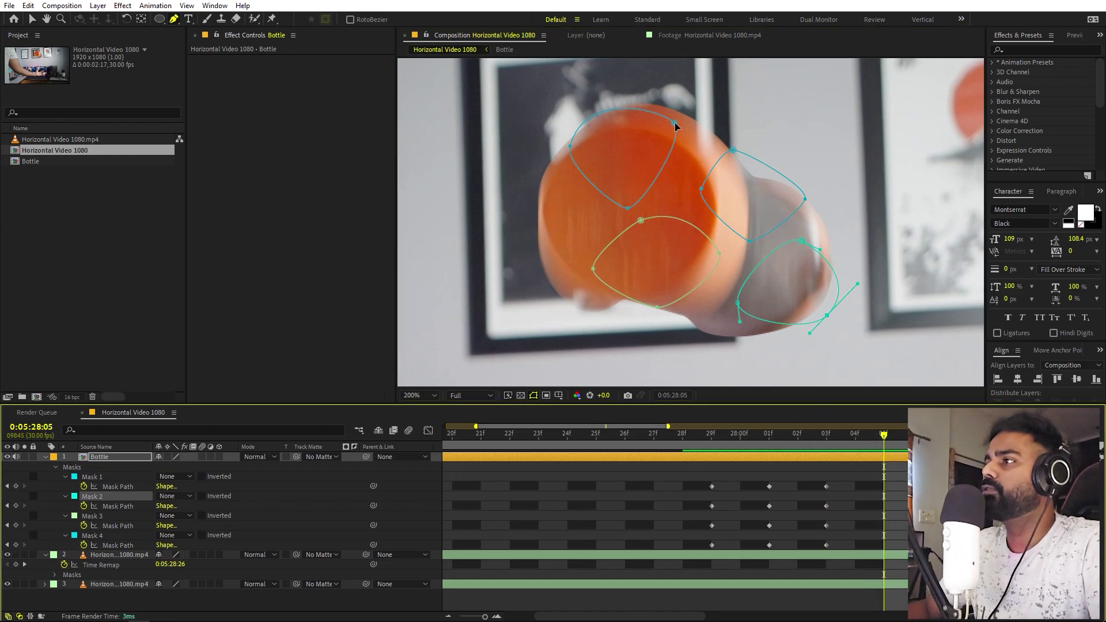
drag(674, 124, 693, 94)
drag(570, 146, 521, 148)
drag(627, 209, 714, 226)
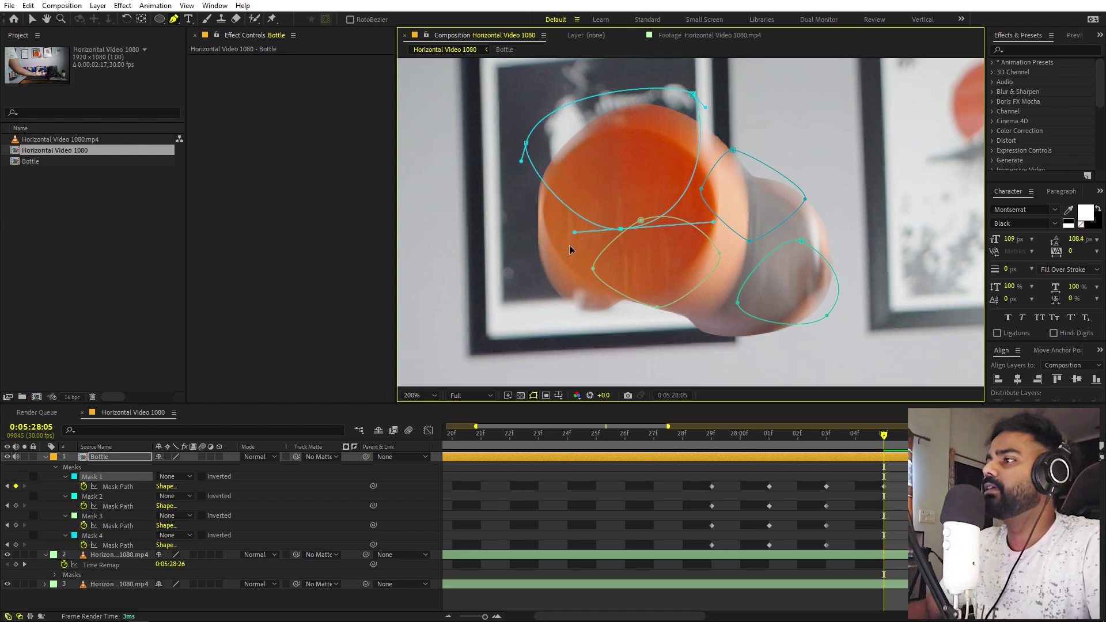
drag(594, 269, 534, 303)
drag(652, 311, 659, 321)
drag(640, 220, 566, 178)
drag(621, 230, 566, 285)
Expand Mask 4 over the bottle's middle at 0:05:28:05 and extend Mask 3 so the two overlap
click(732, 150)
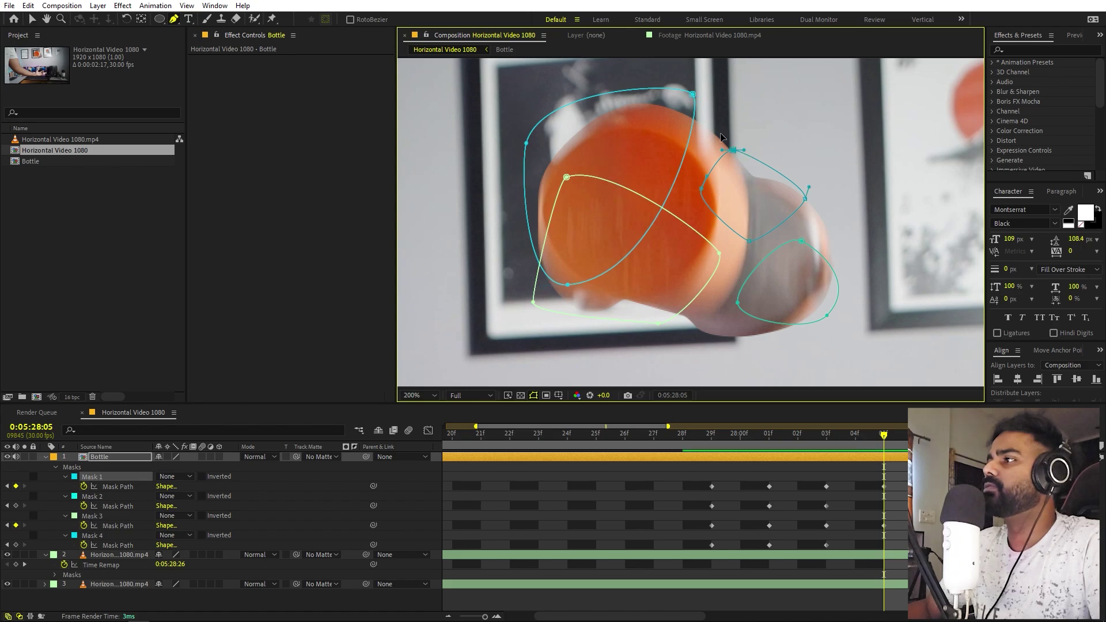
drag(732, 150, 691, 103)
drag(703, 189, 620, 211)
drag(719, 257, 749, 231)
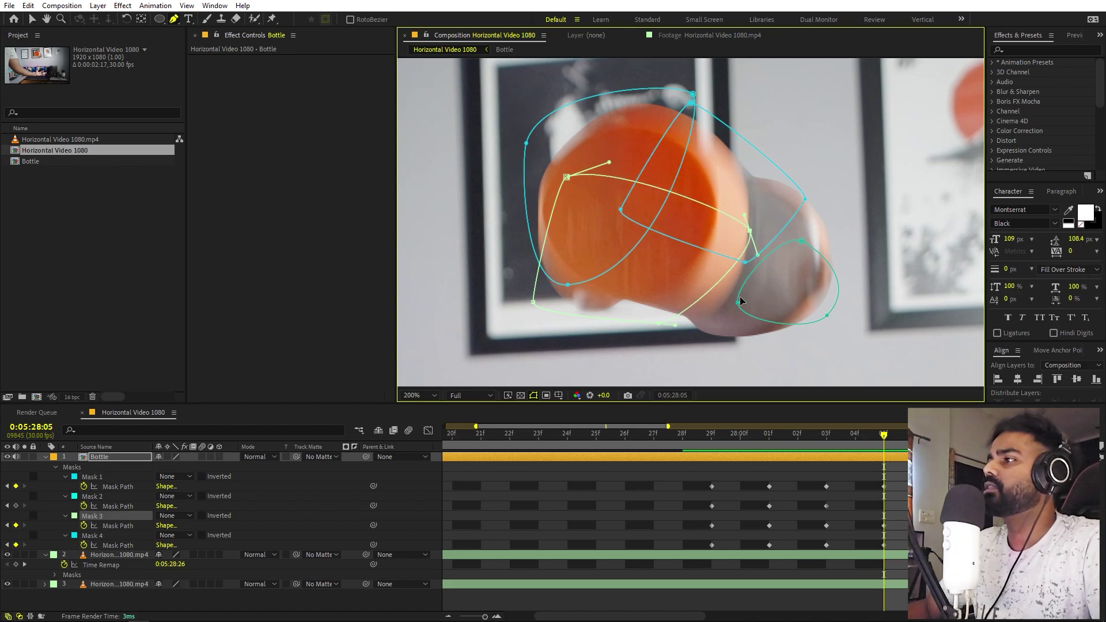
Expand Mask 2 past the outline of the bottle's grey end at 0:05:28:05 until it meets the neighbouring masks
drag(735, 305, 695, 309)
drag(804, 242, 815, 184)
drag(829, 316, 836, 323)
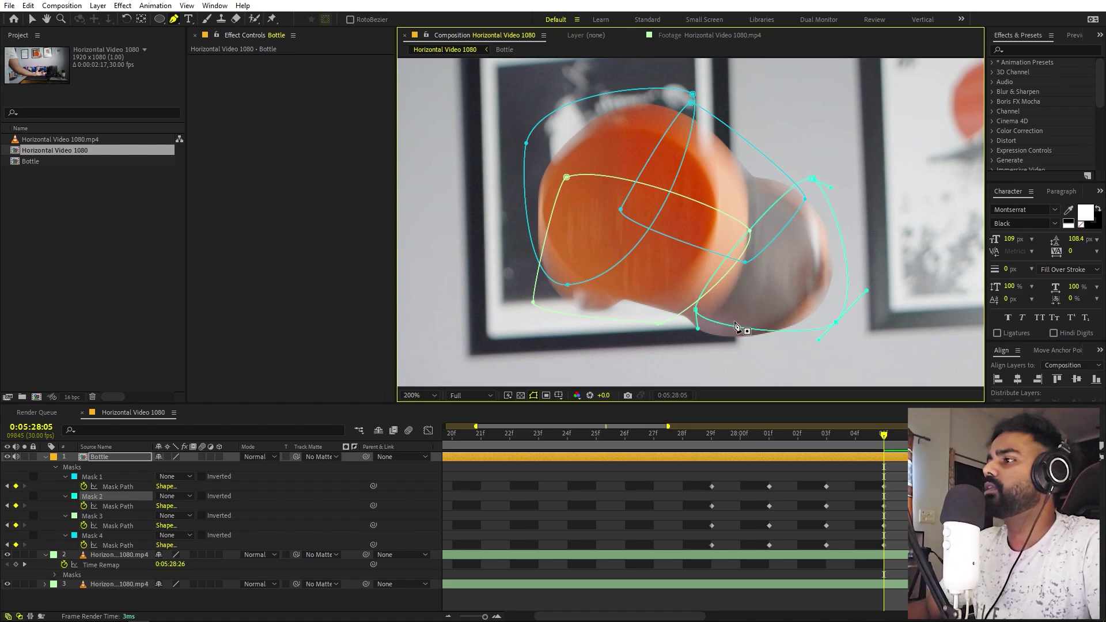
drag(696, 312, 684, 343)
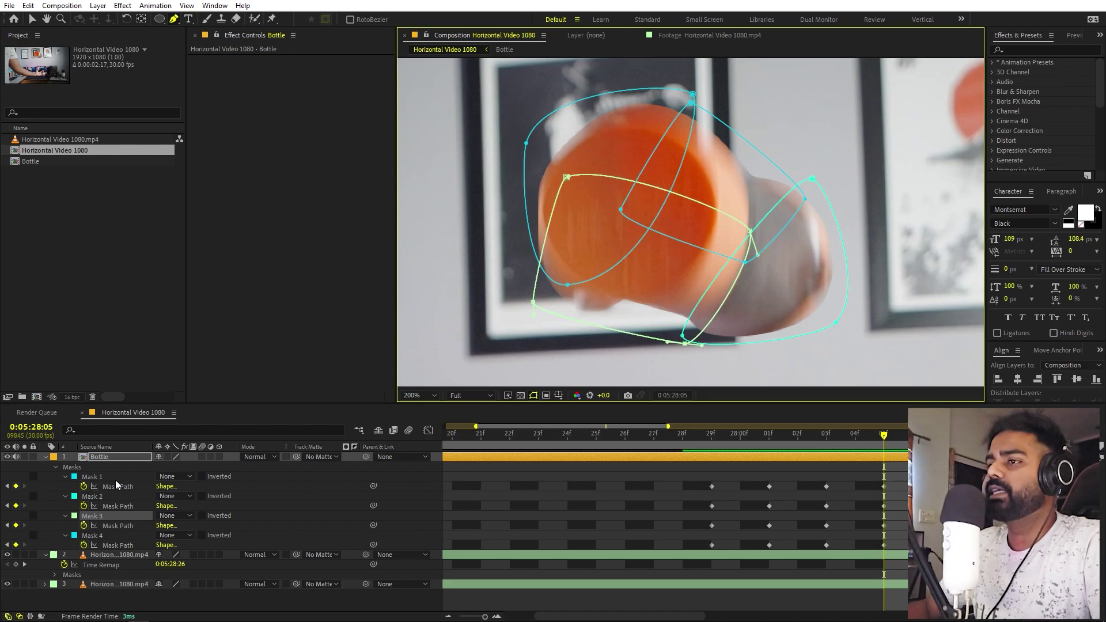
Set Masks 1 to 4 of the Bottle layer to Add mode and check the reveal at other times
click(173, 477)
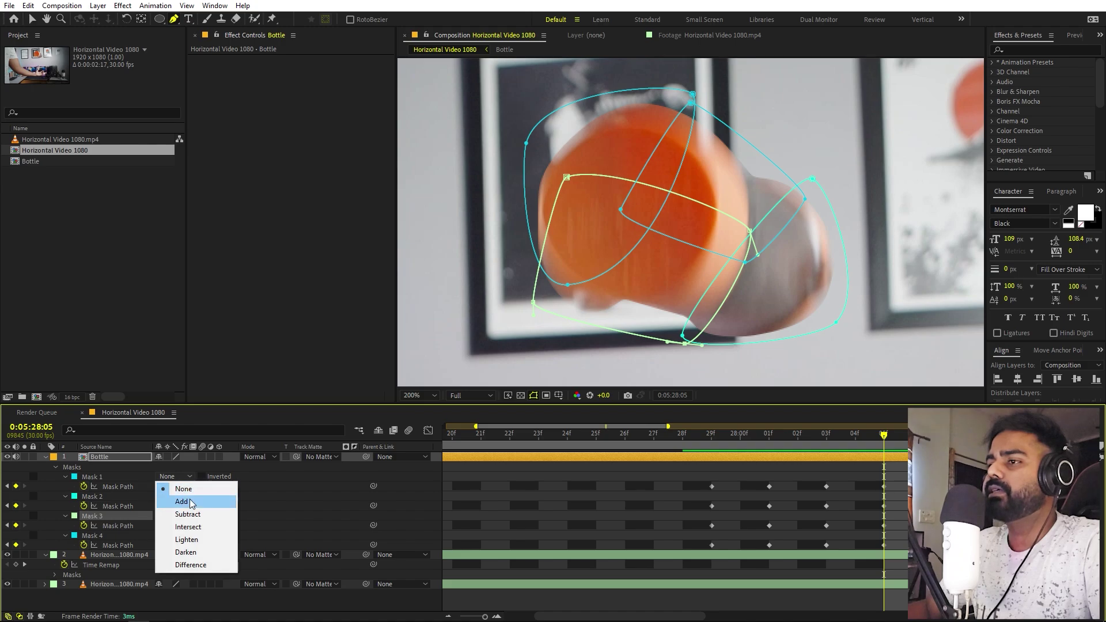
click(181, 501)
click(171, 496)
click(196, 522)
click(174, 517)
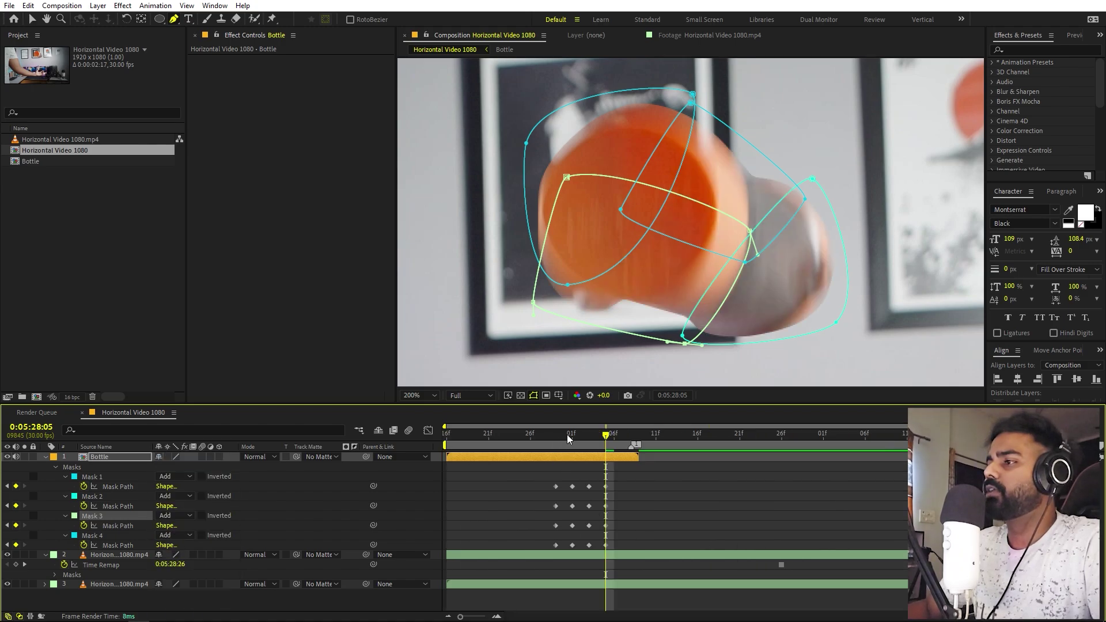
click(512, 437)
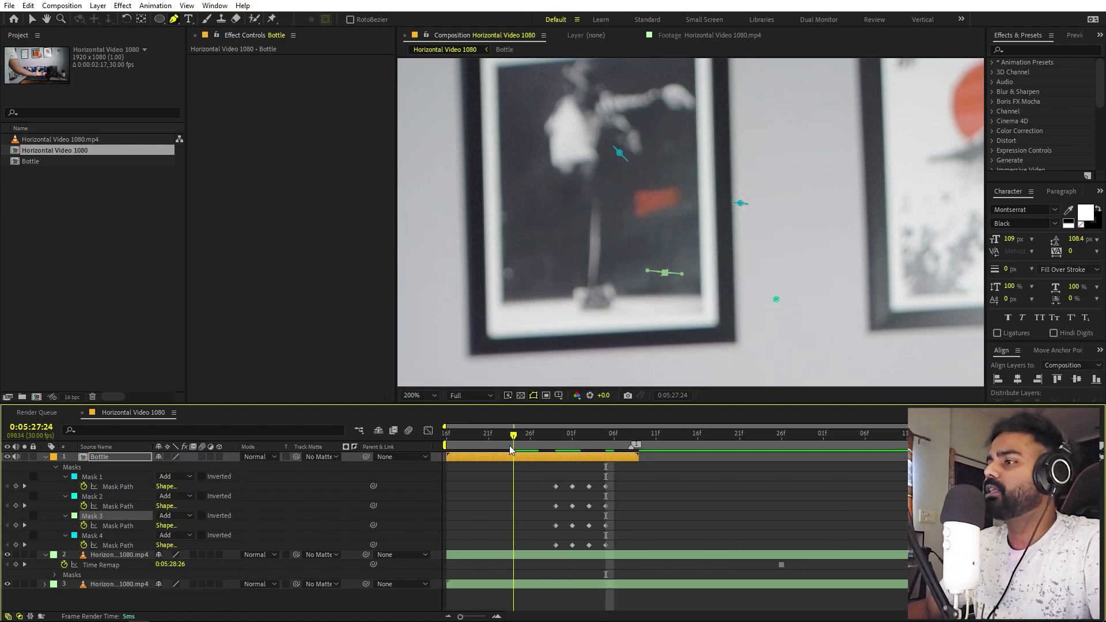
key(F2)
scroll(775, 275, down, 3)
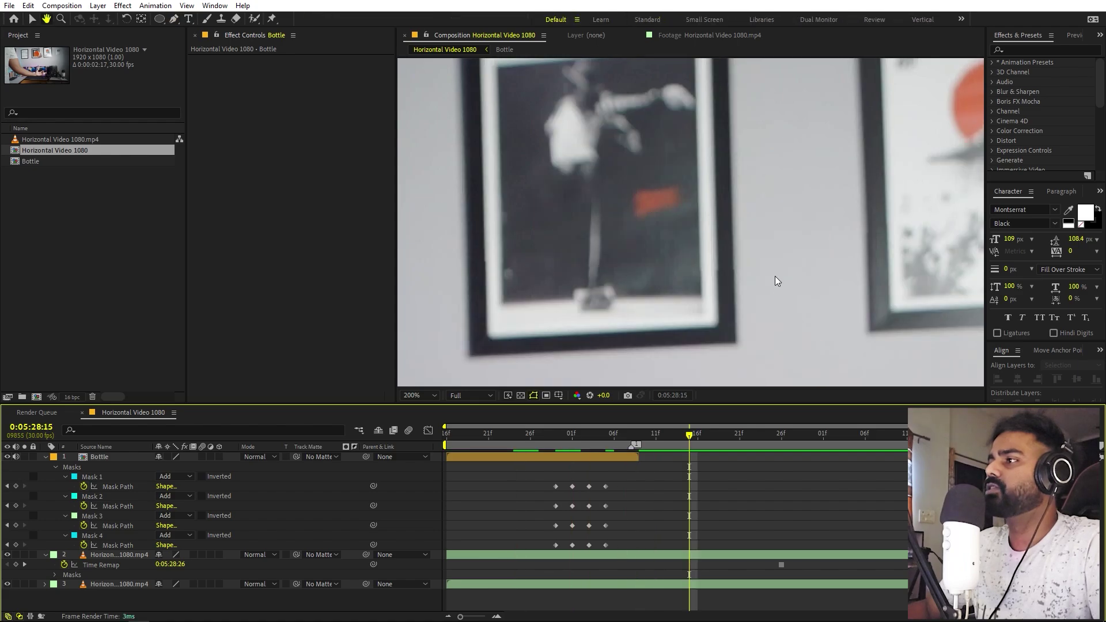
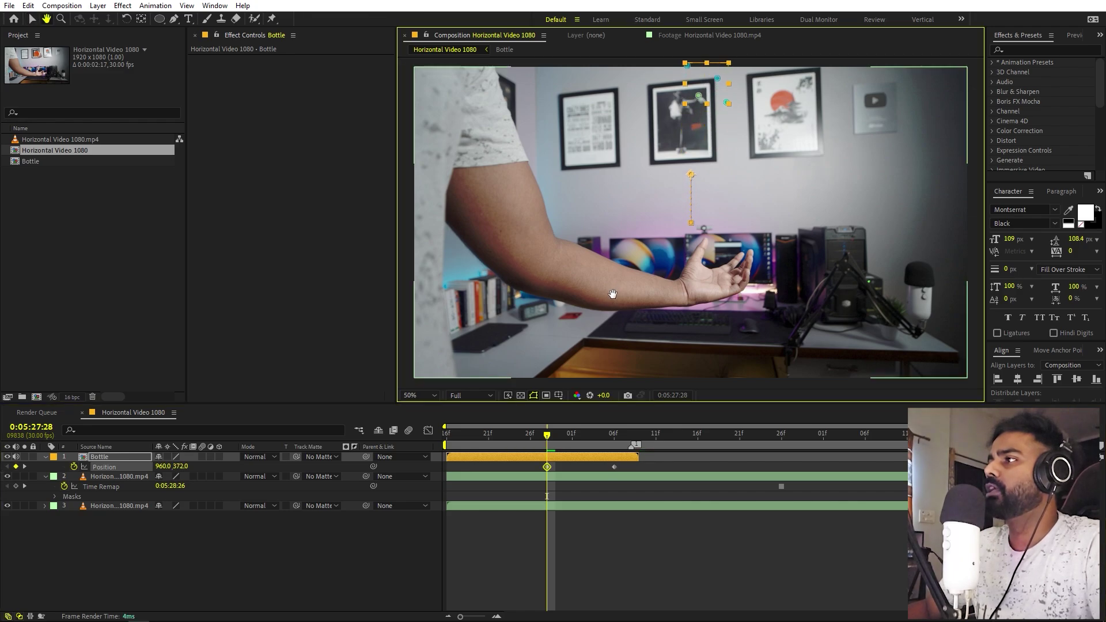
Delay the Bottle layer's second Position keyframe to about 0:05:28:08 and play back the drop
key(space)
key(space)
drag(537, 441, 630, 467)
drag(533, 444, 606, 453)
key(space)
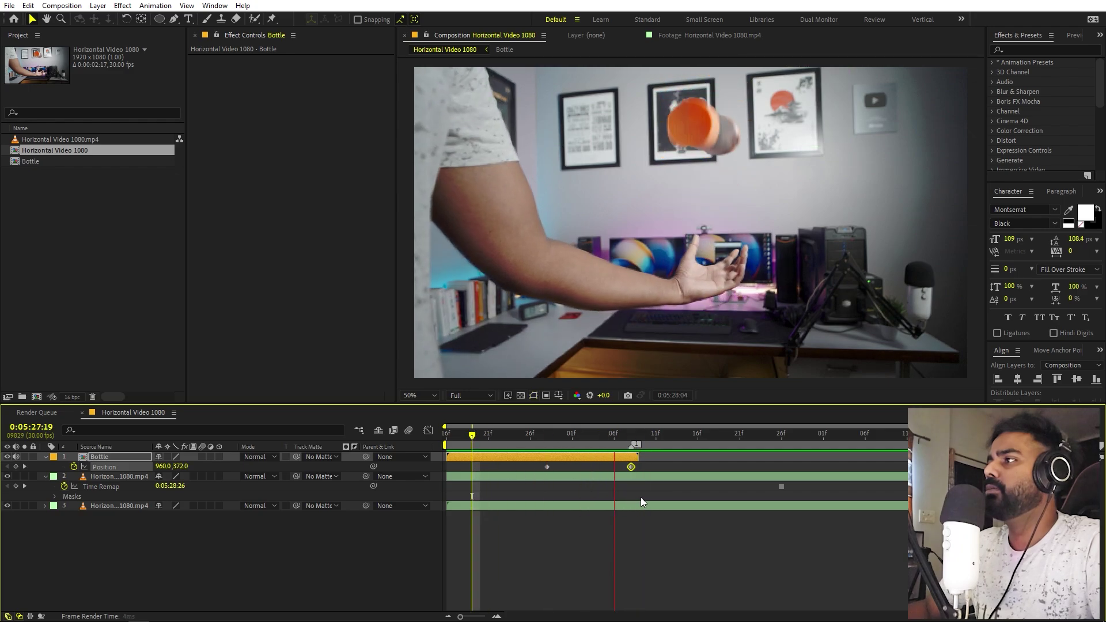
Duplicate the Bottle layer with the playhead at 0:05:28:04
click(589, 451)
mouse_move(589, 450)
mouse_down()
mouse_move(651, 451)
mouse_move(551, 458)
mouse_move(597, 443)
mouse_move(548, 447)
mouse_move(597, 454)
mouse_up()
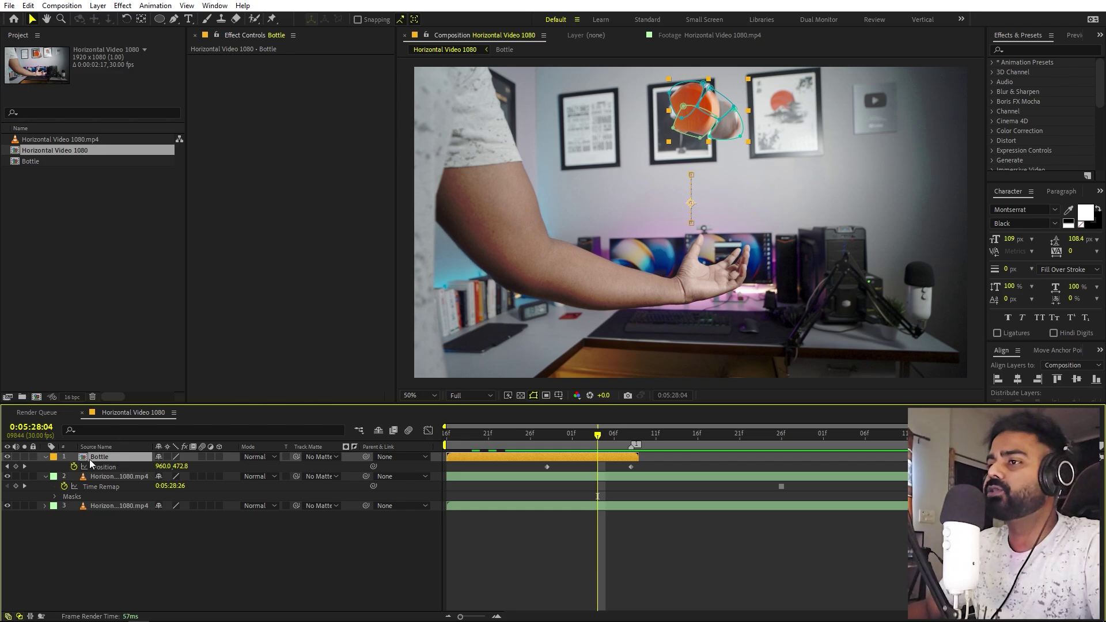
key(ctrl+d)
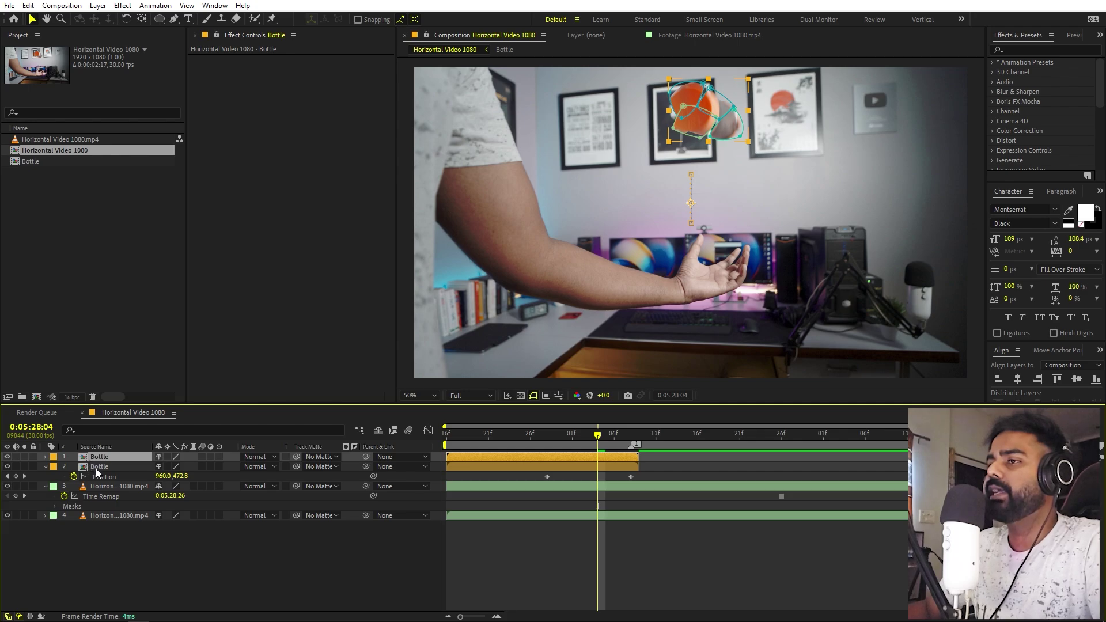
Find the Vegas effect and apply it to the upper Bottle layer
click(1044, 52)
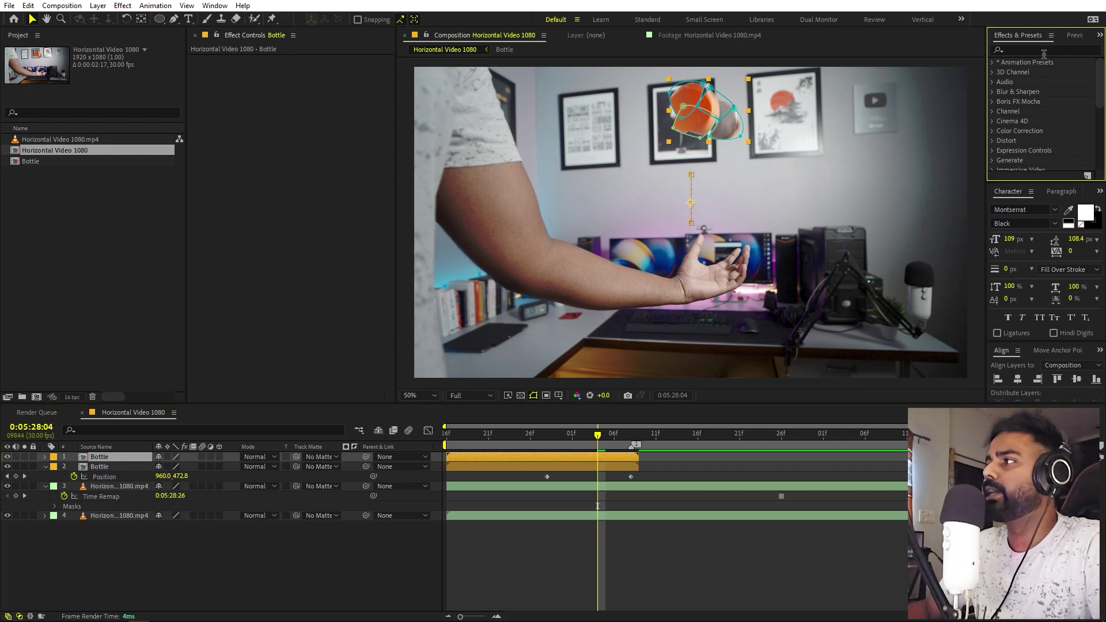
click(1045, 51)
text(v)
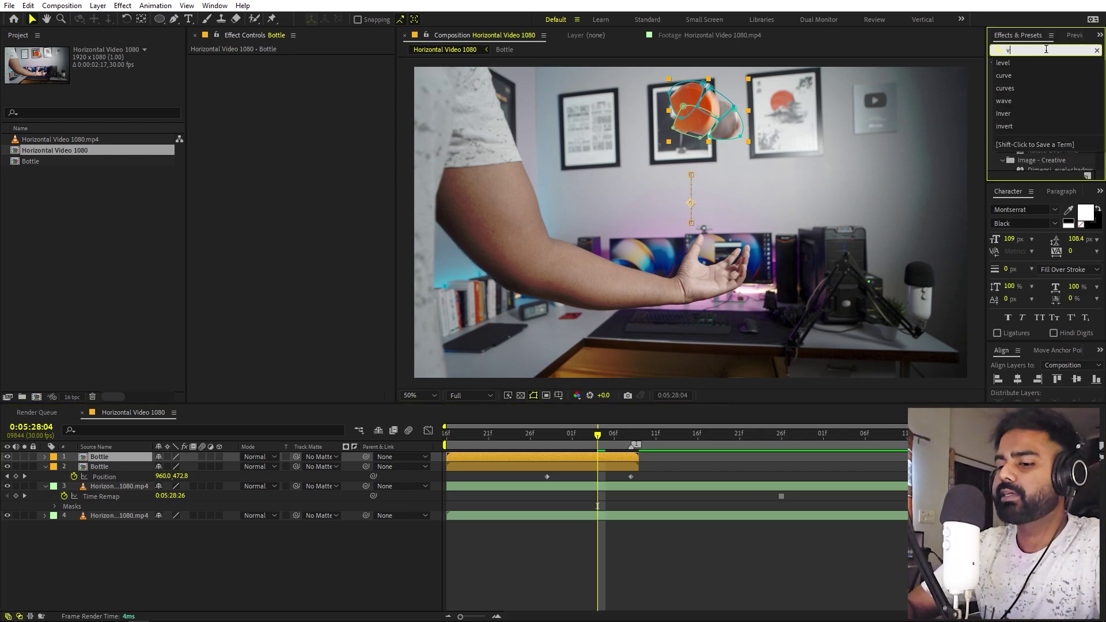
text(egas)
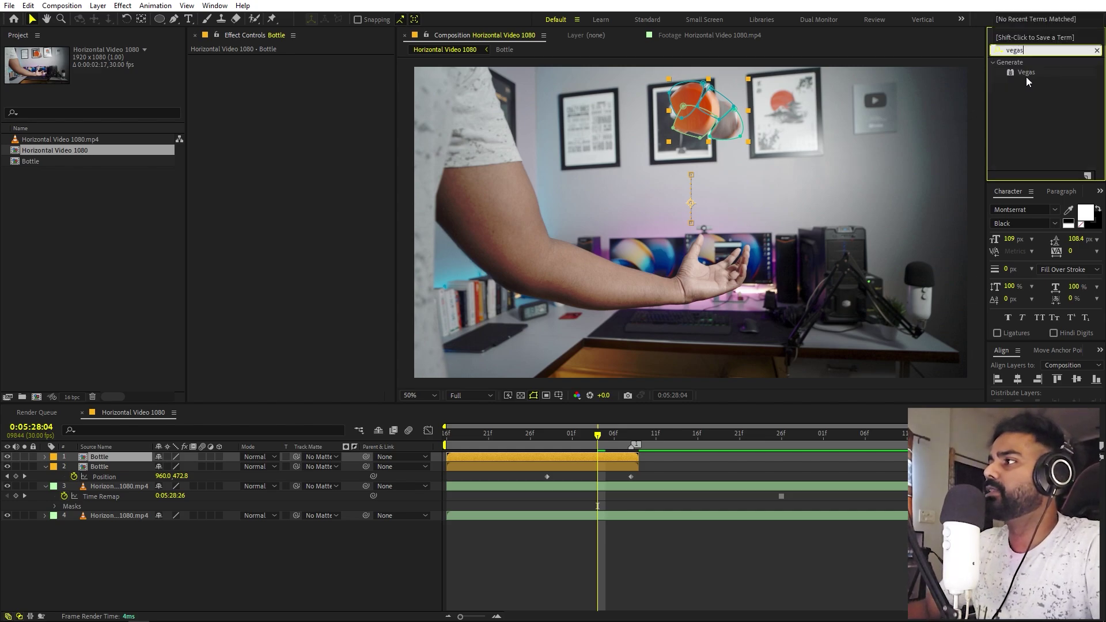
drag(1029, 81, 579, 454)
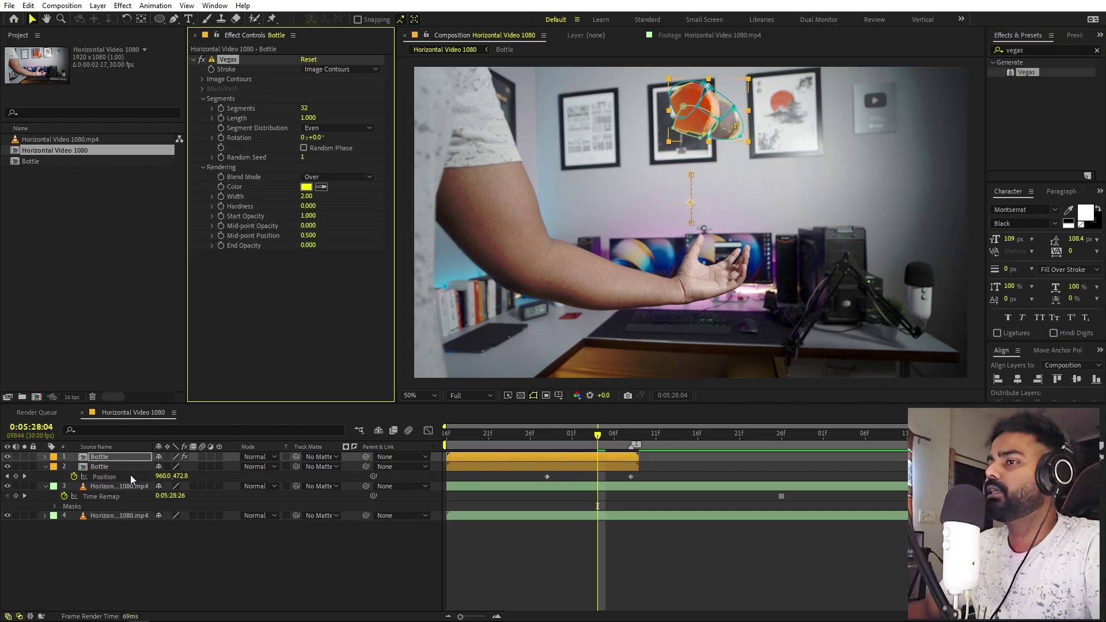
Solo the upper Bottle layer and reduce the Vegas effect's Segments to 1
click(24, 457)
scroll(610, 202, up, 1)
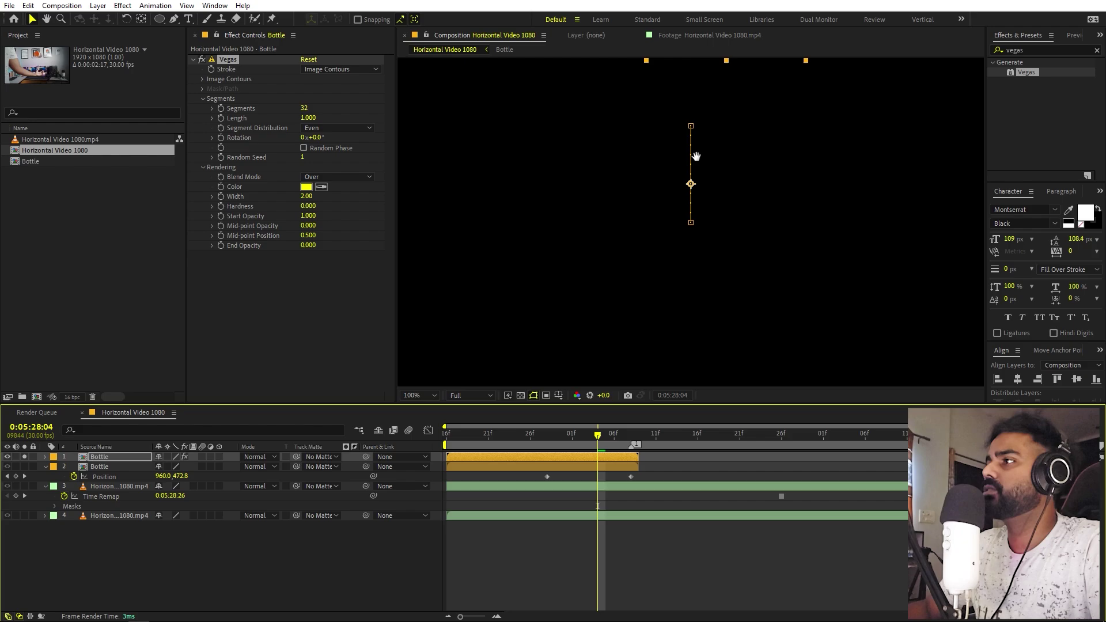
drag(693, 77, 673, 259)
key(period)
drag(577, 172, 581, 232)
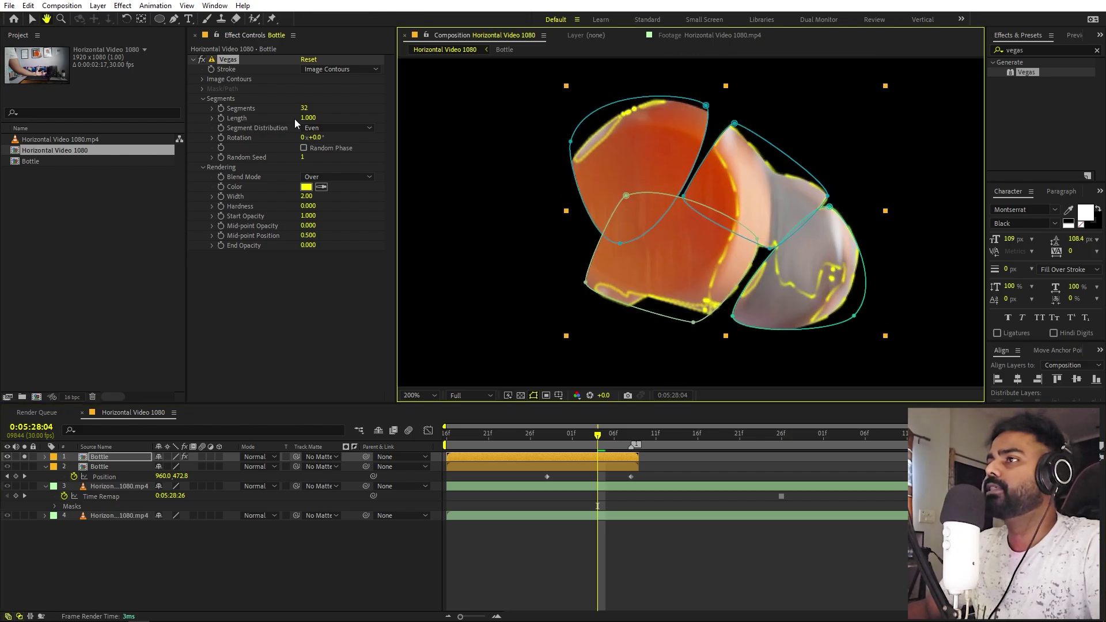
key(v)
drag(304, 108, 221, 128)
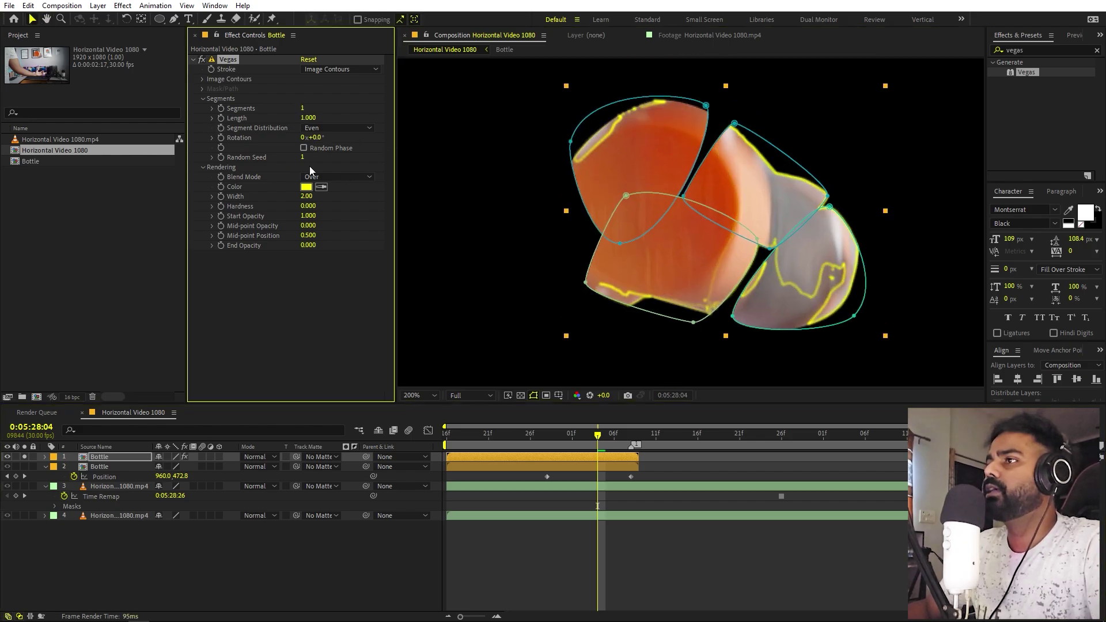
Set the Vegas stroke's Width to 7.60 and its colour to cyan
drag(305, 199, 337, 207)
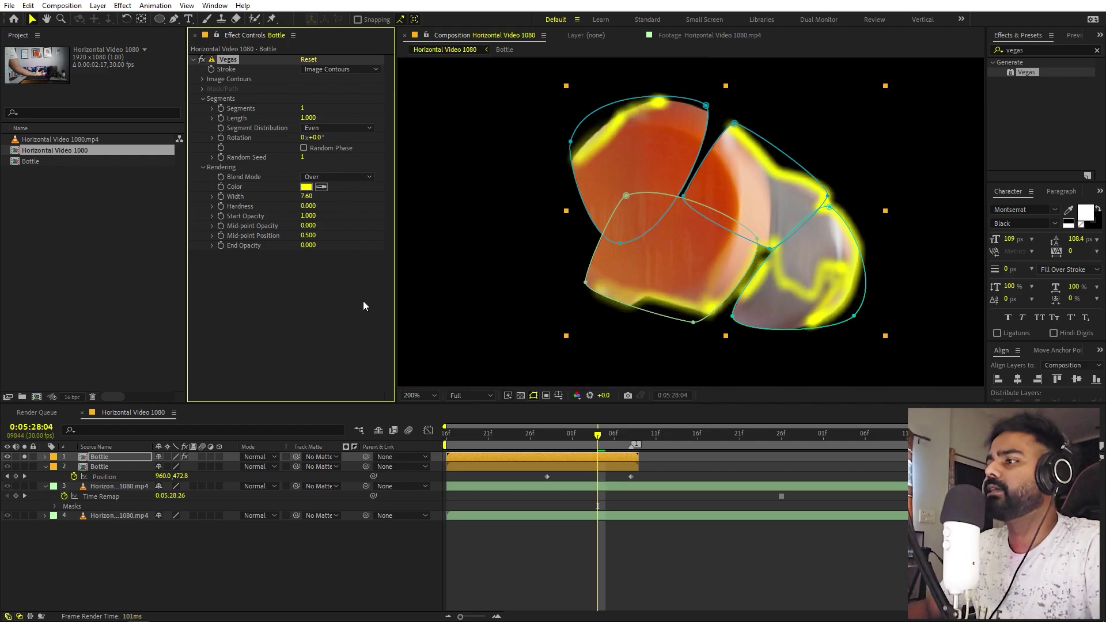
click(306, 186)
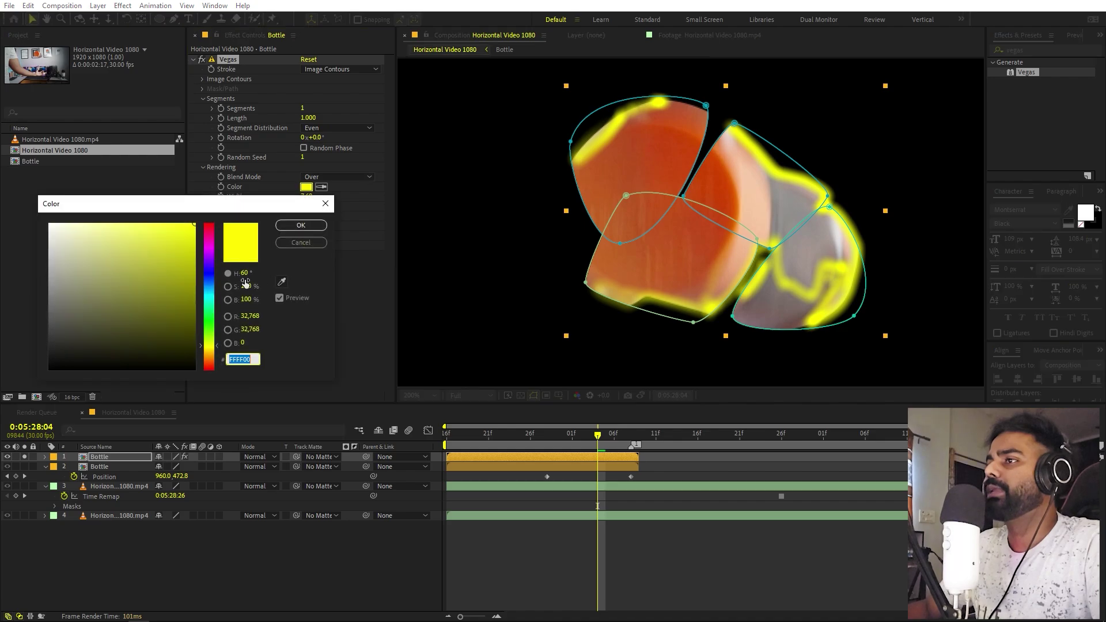
drag(218, 304, 216, 298)
click(300, 226)
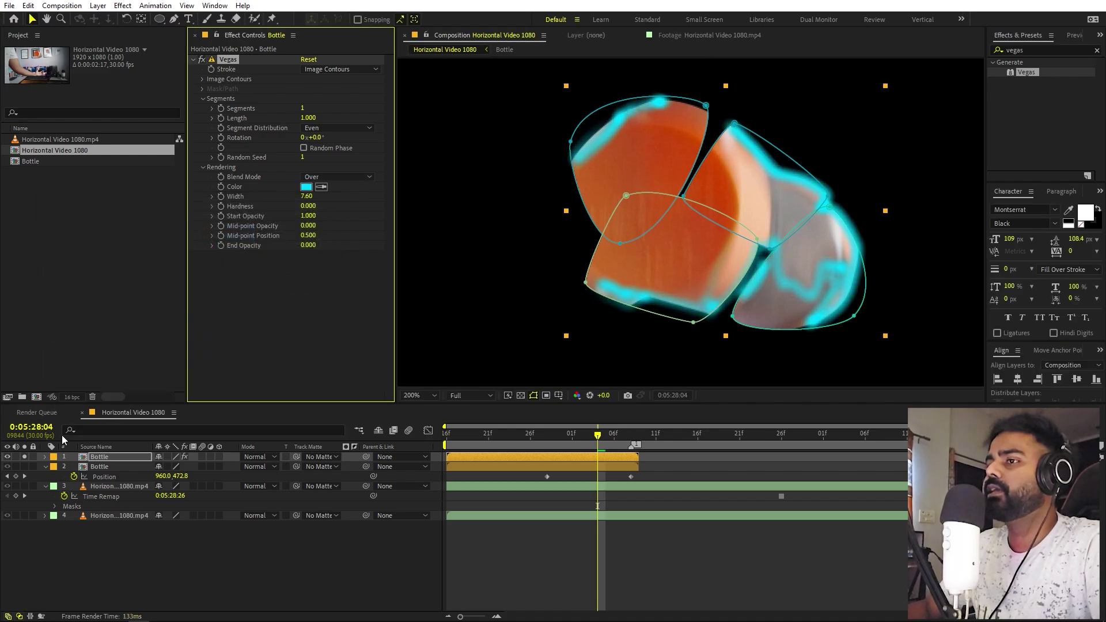
Turn off solo for the upper Bottle layer and set its layer blending mode to Add
click(25, 456)
click(254, 457)
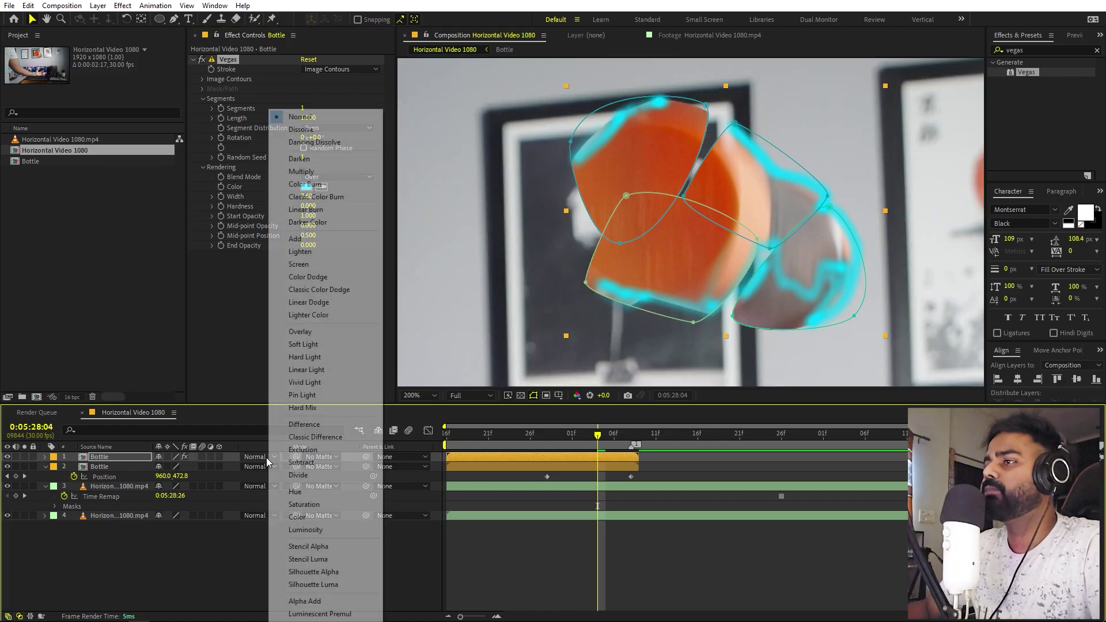
click(296, 239)
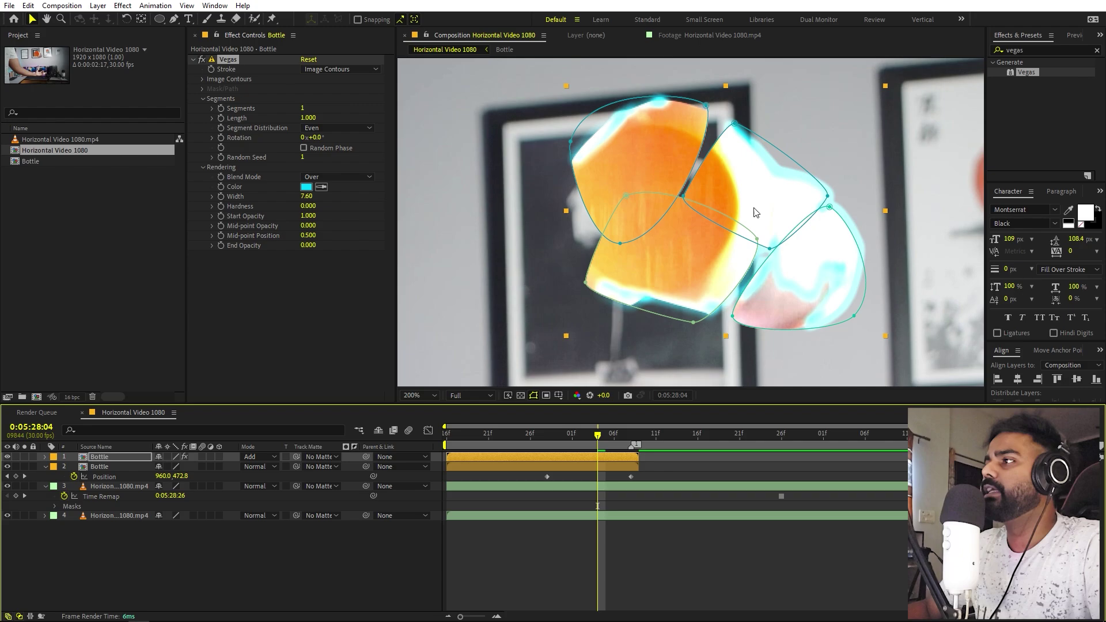
Keep the Vegas stroke on Image Contours and set the effect's Blend Mode to Transparent
click(348, 68)
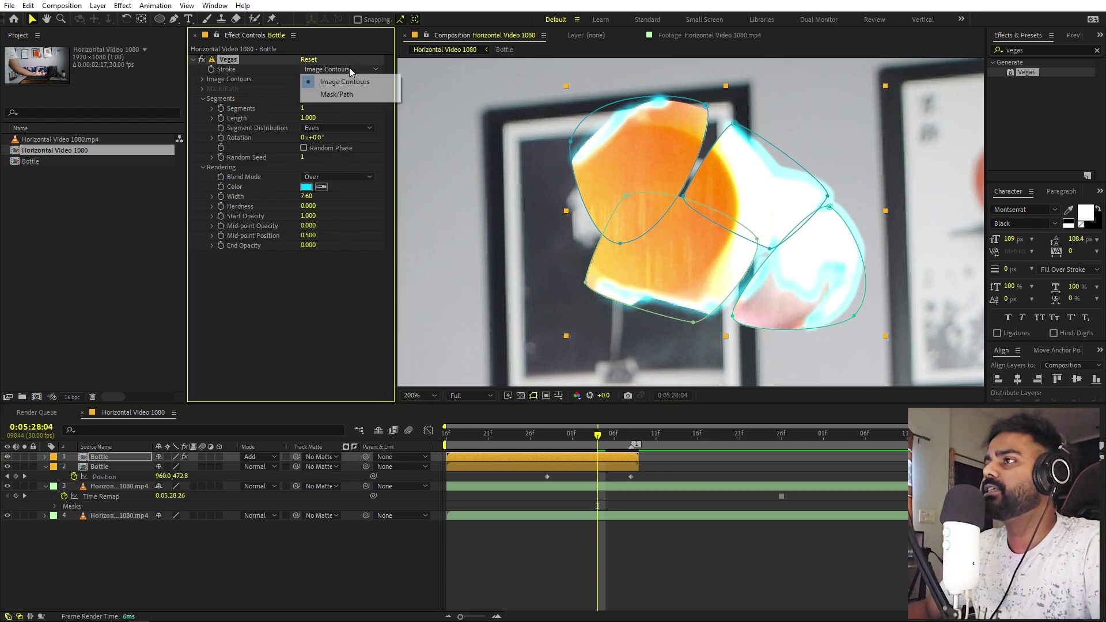
click(351, 80)
click(334, 176)
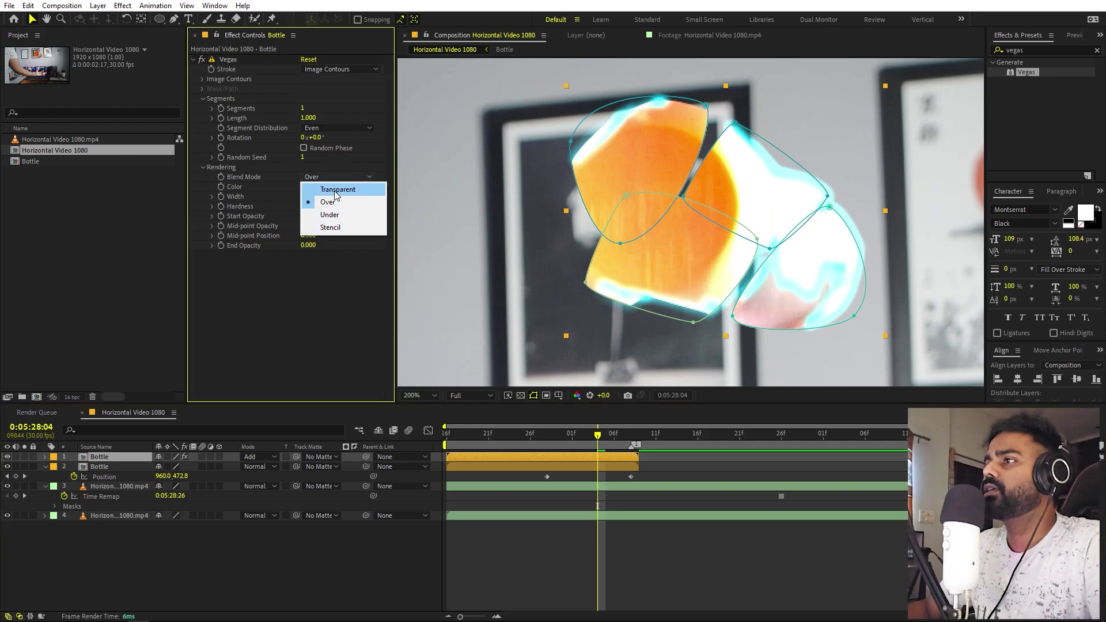
click(334, 187)
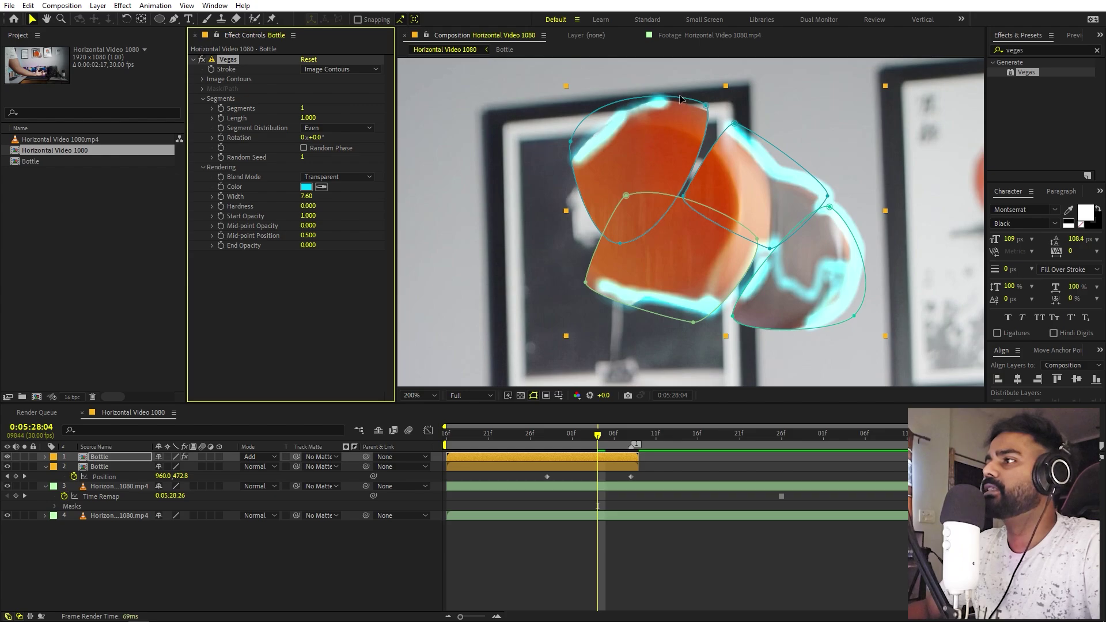
Add Fast Box Blur with a Blur Radius of 2.5 to the glow layer and set the Vegas Width to 4.68
click(1054, 52)
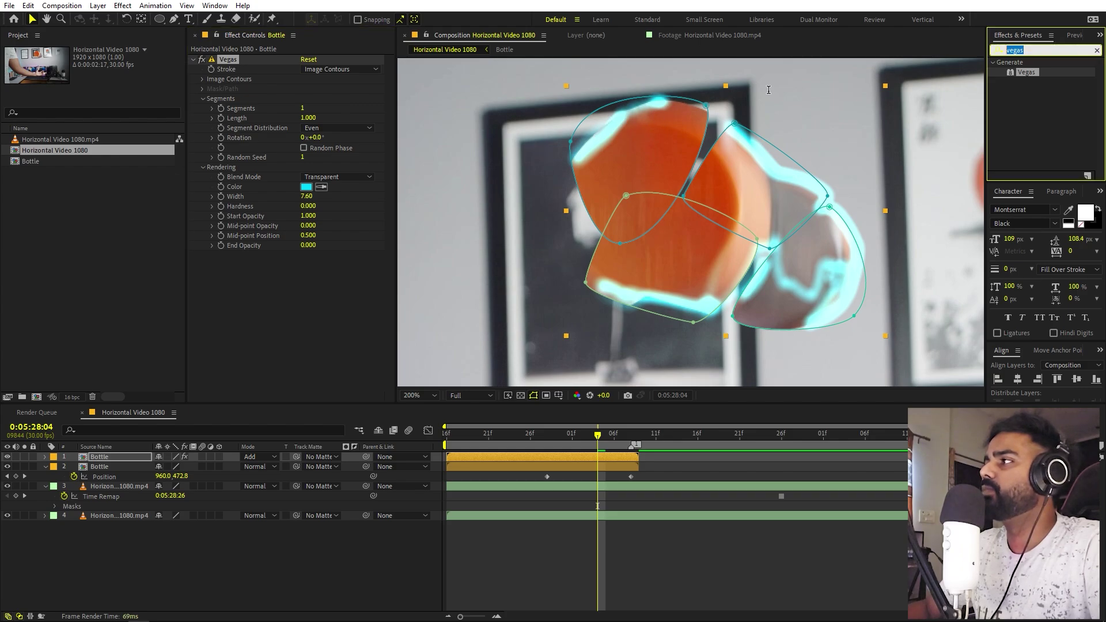
text(fas)
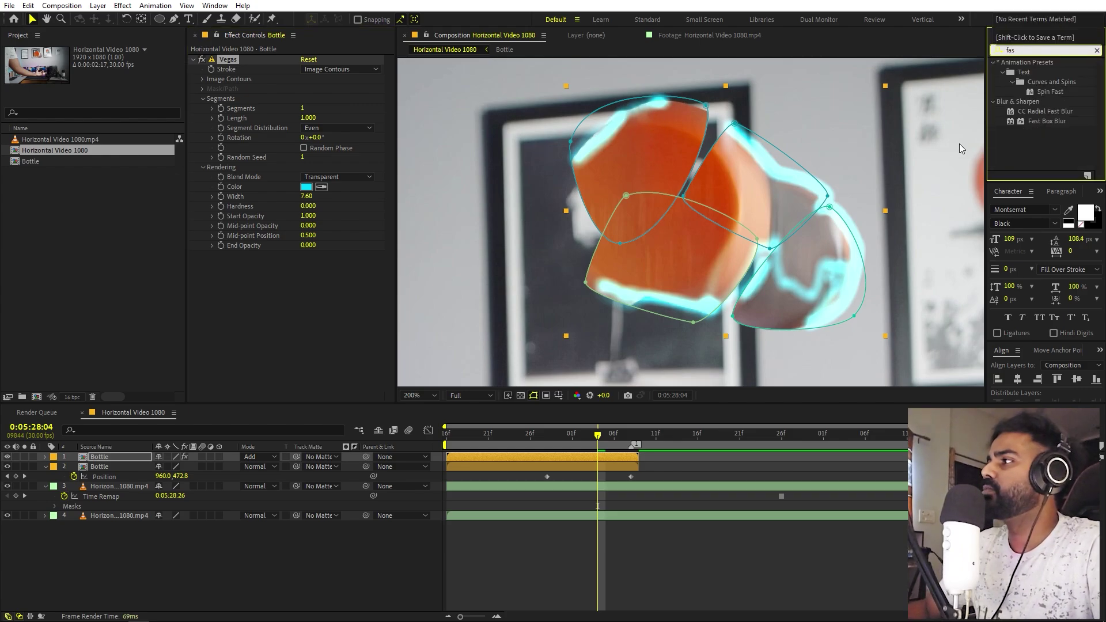
drag(1051, 120, 296, 314)
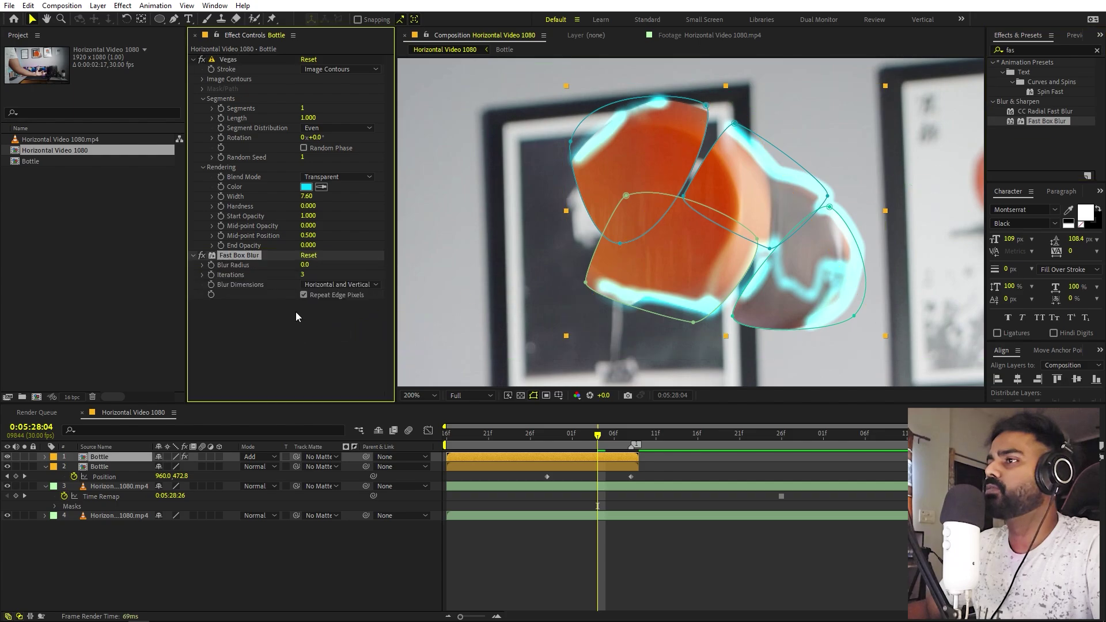
drag(314, 269, 313, 275)
drag(310, 198, 291, 269)
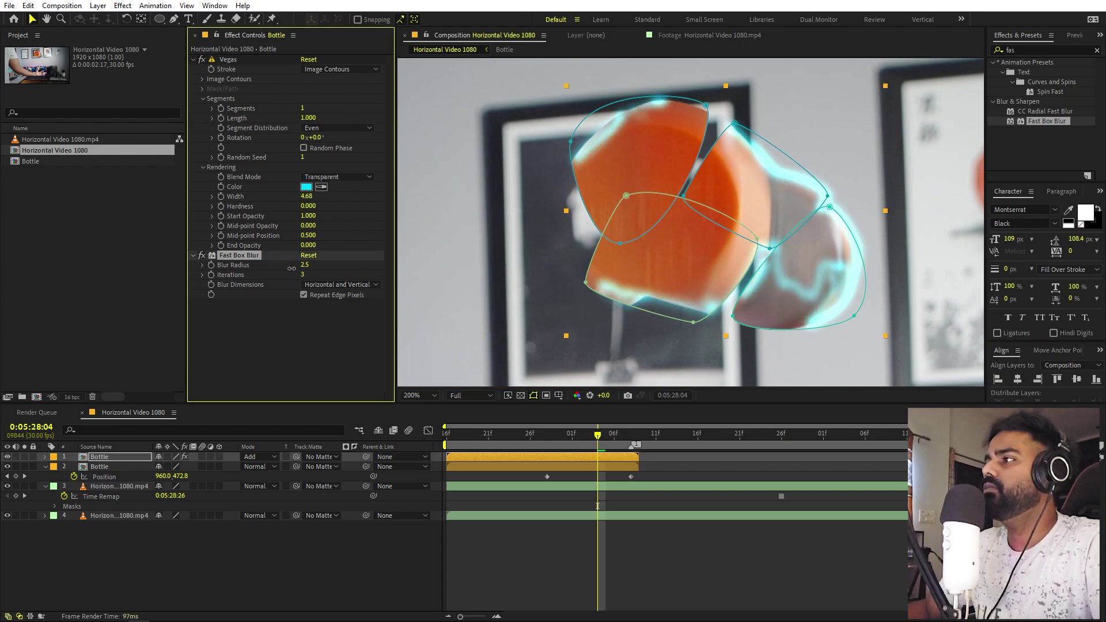
Trim the start of both Bottle layers to the first Position keyframe at 0:05:27:28
click(663, 510)
scroll(707, 272, down, 4)
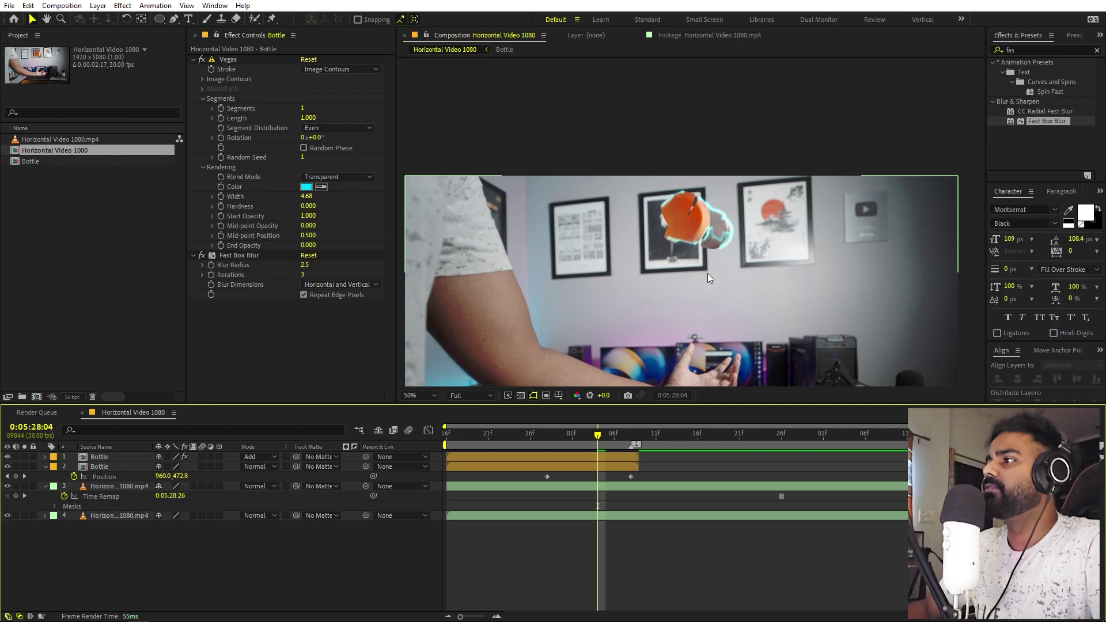
scroll(706, 273, up, 2)
key(j)
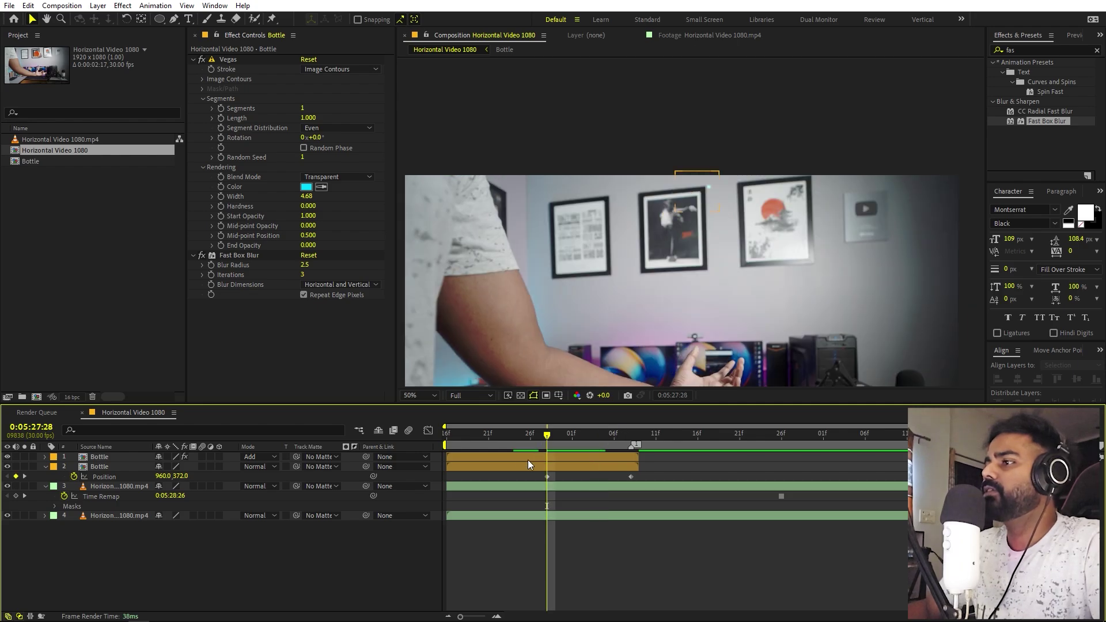
click(489, 454)
scroll(707, 181, up, 2)
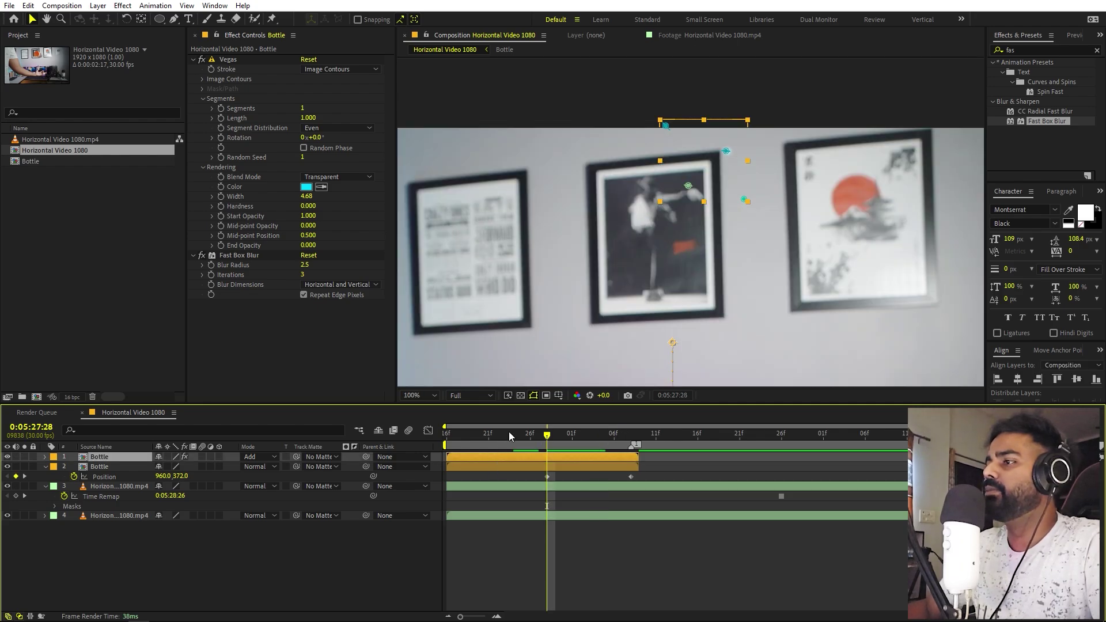
shift+click(464, 467)
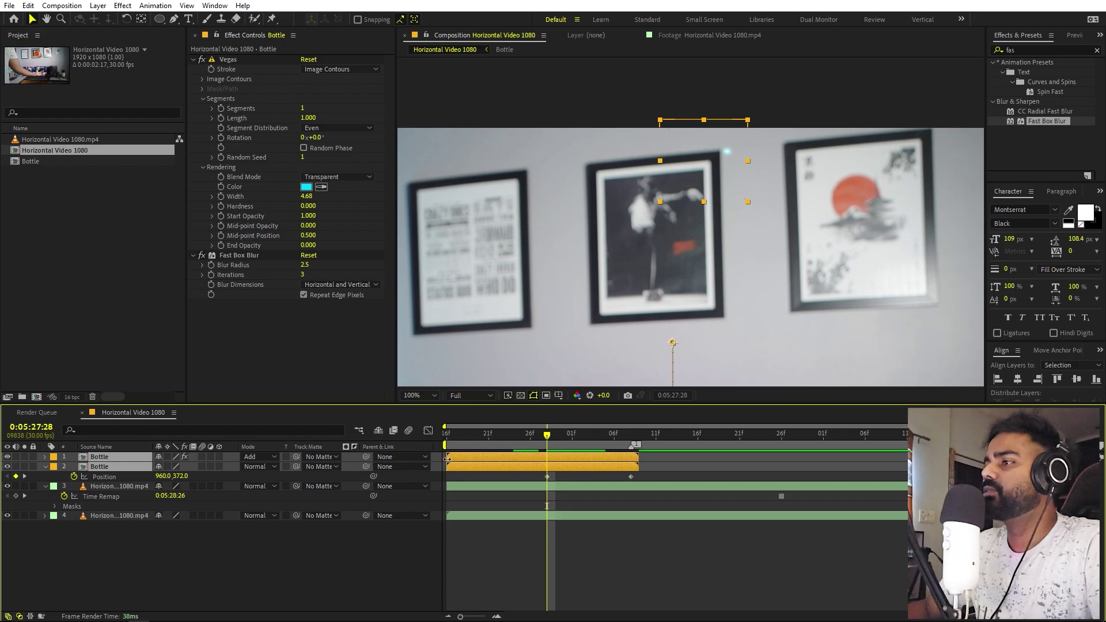
drag(447, 459, 546, 459)
click(575, 525)
Play back and scrub the bottle reveal from 0:05:27:22 to 0:05:28:06 and check it with the whole frame fitted in view
key(Page_Up)
key(Page_Up)
key(Page_Up)
key(Page_Up)
key(Page_Up)
key(Page_Up)
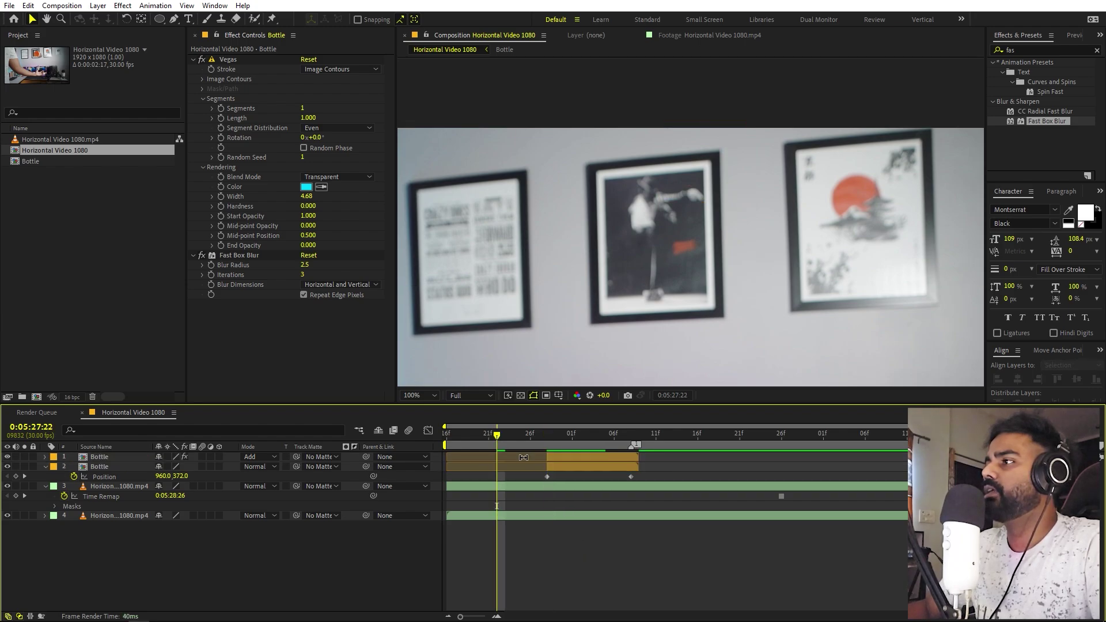
key(space)
click(529, 433)
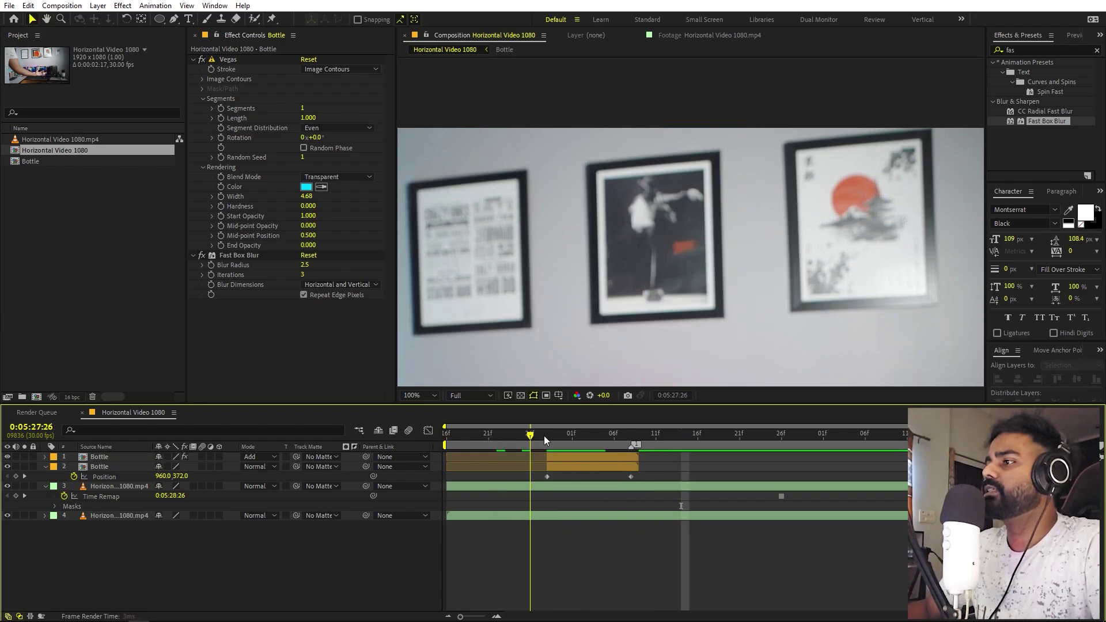
drag(544, 435, 614, 436)
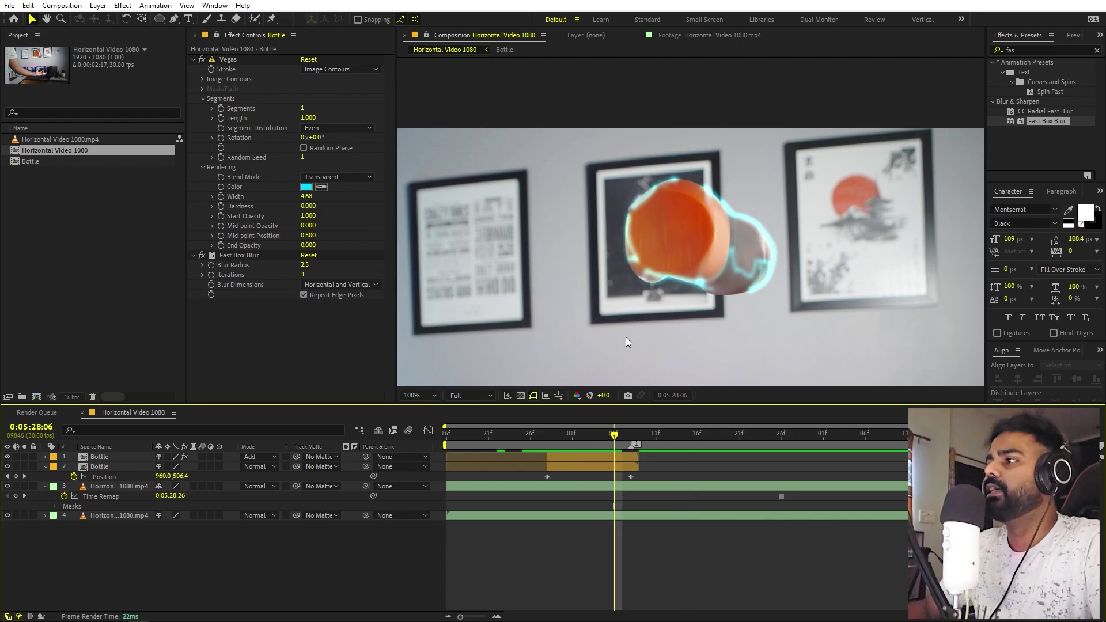
click(419, 395)
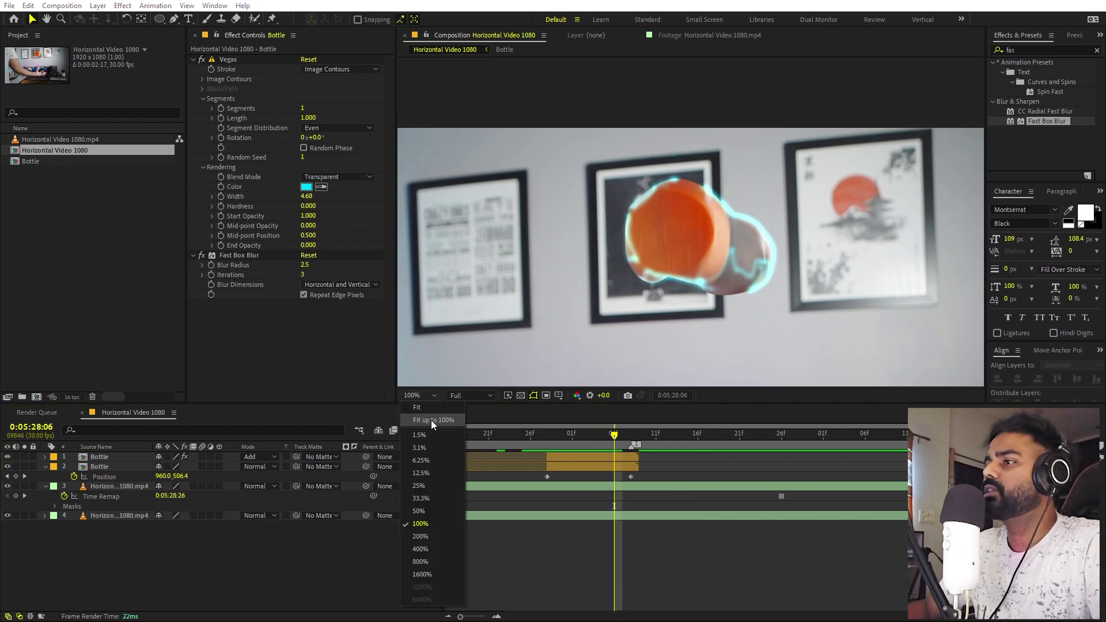
click(431, 420)
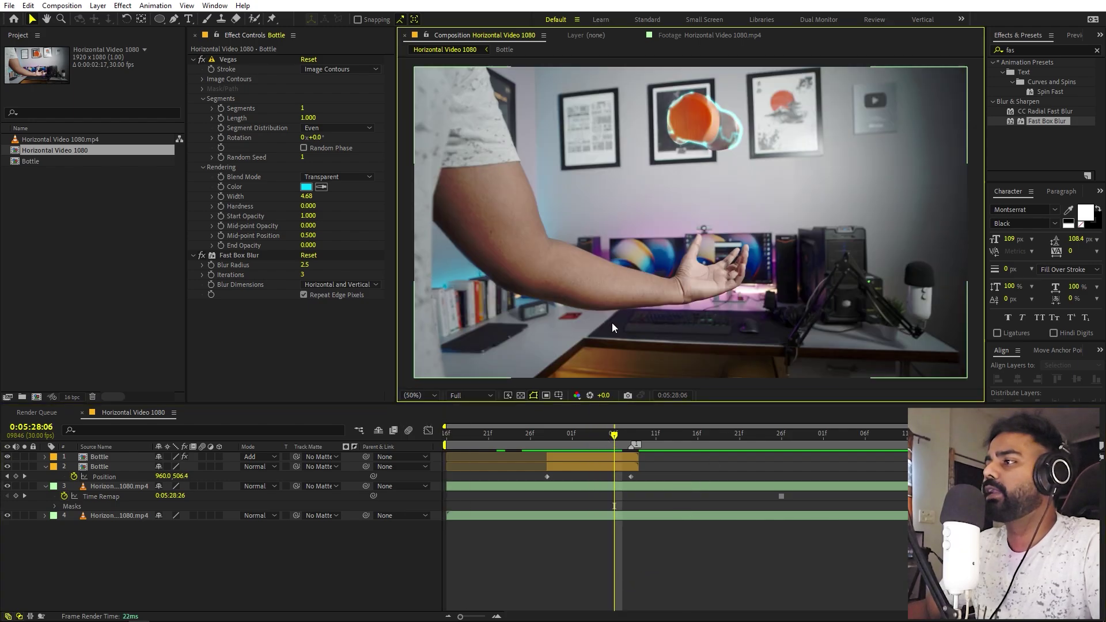
Duplicate the lower Bottle layer and add Turbulent Displace to the bottommost Bottle copy
click(108, 467)
key(ctrl+d)
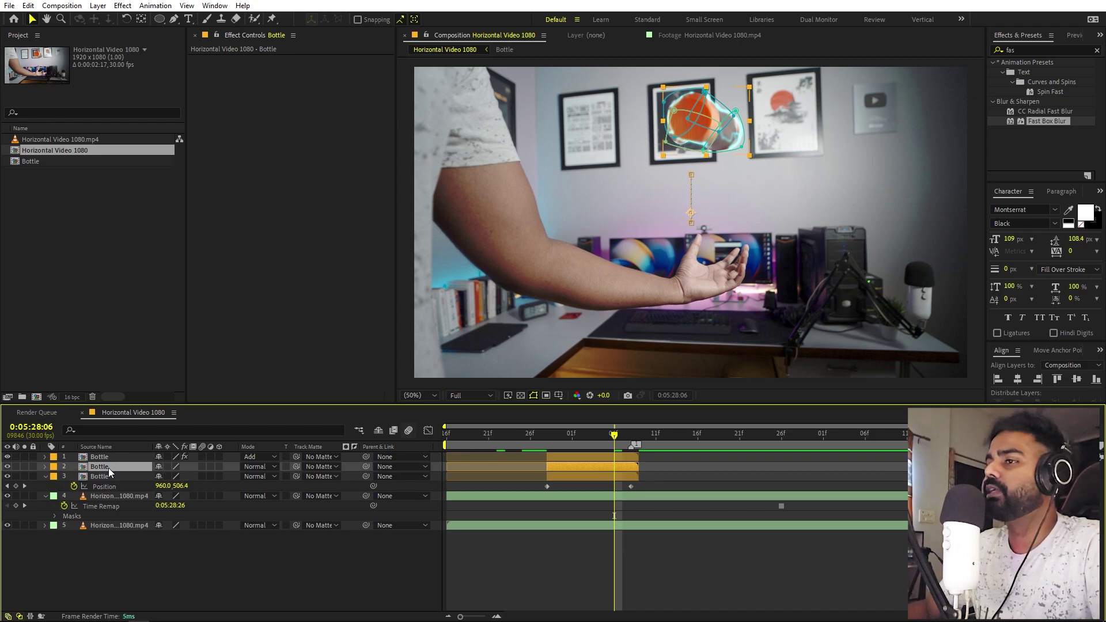
click(103, 478)
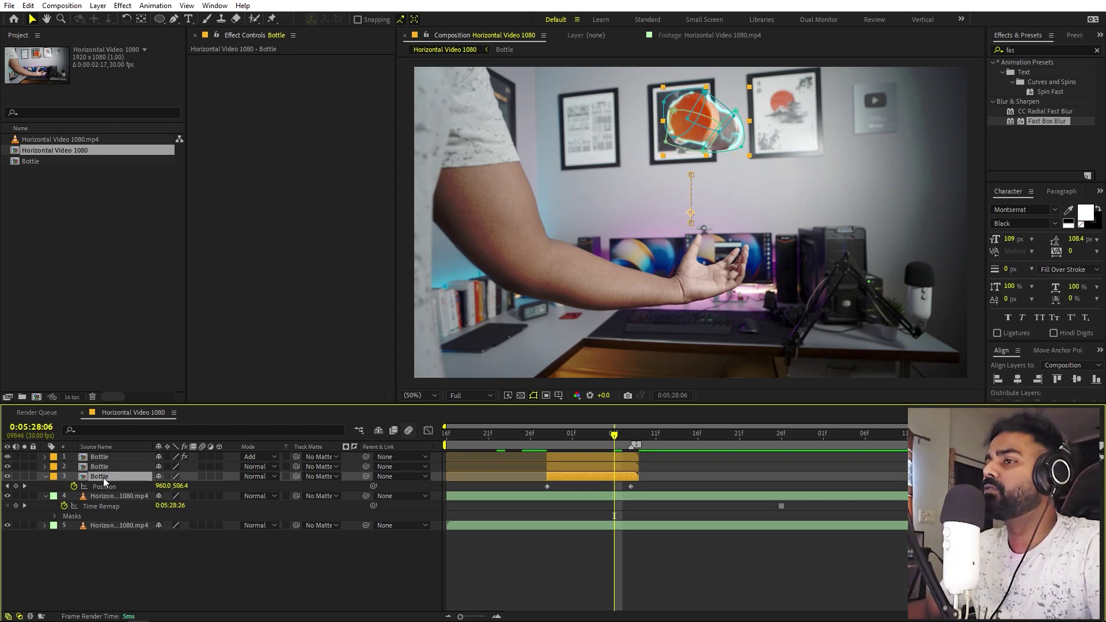
double_click(1024, 51)
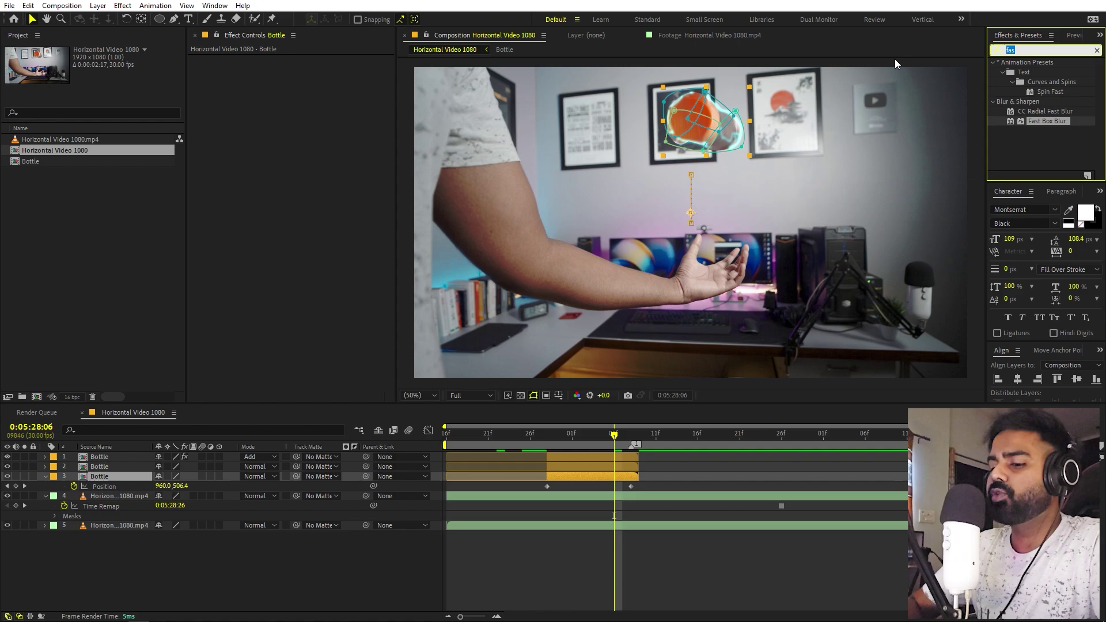
text(turb)
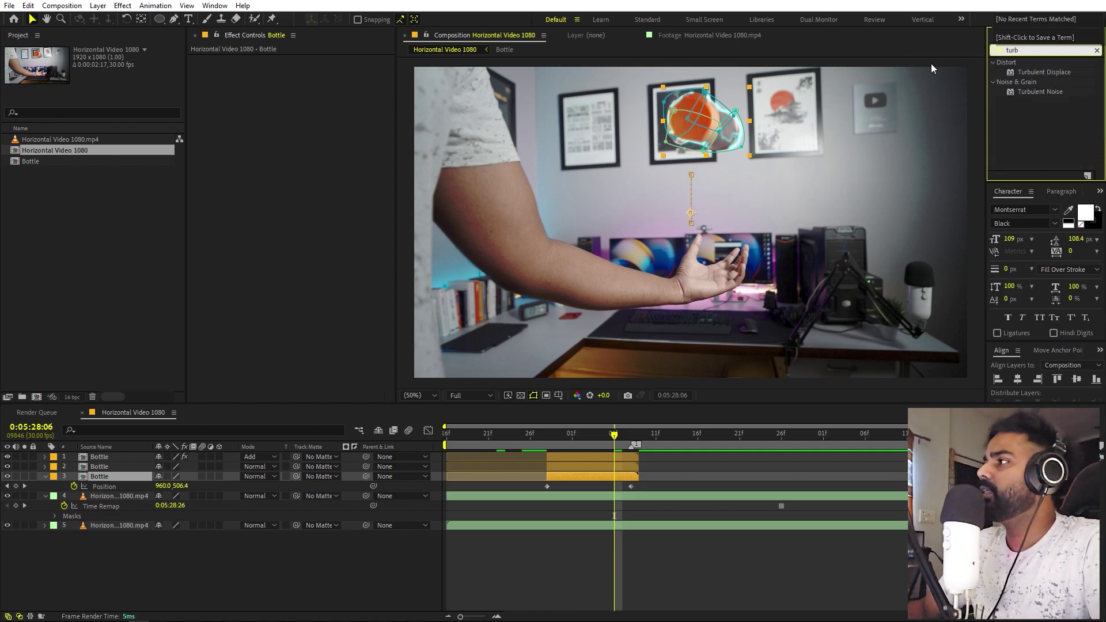
drag(1040, 72, 137, 477)
scroll(599, 202, up, 1)
drag(713, 109, 656, 303)
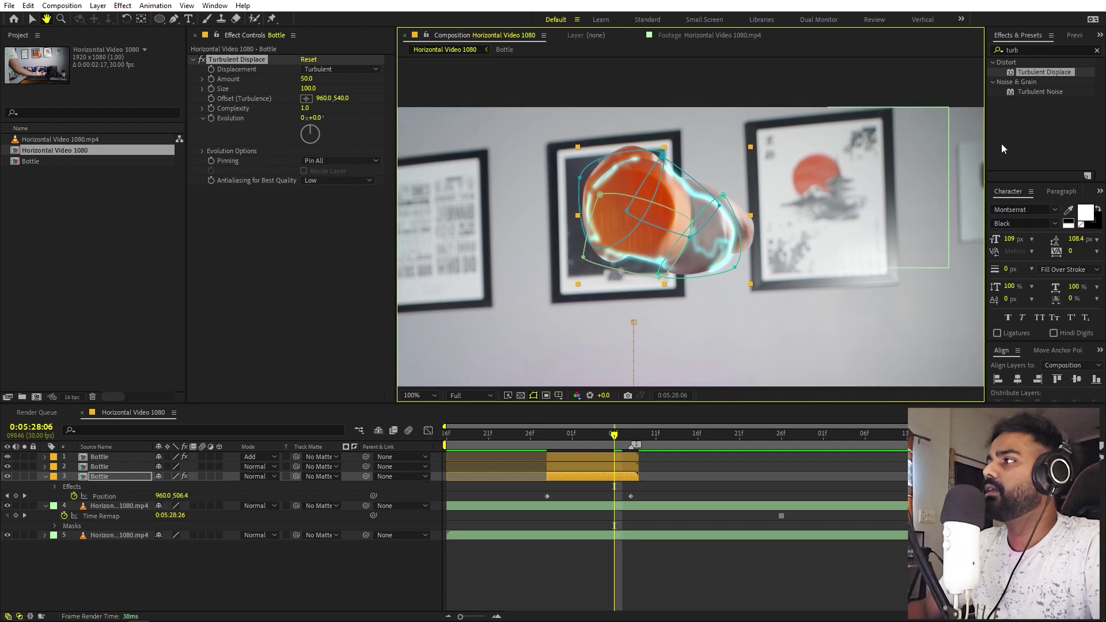
Add a Fill effect below Turbulent Displace on the bottommost Bottle layer and set its colour to cyan, 00D8FF
click(1037, 50)
text(f)
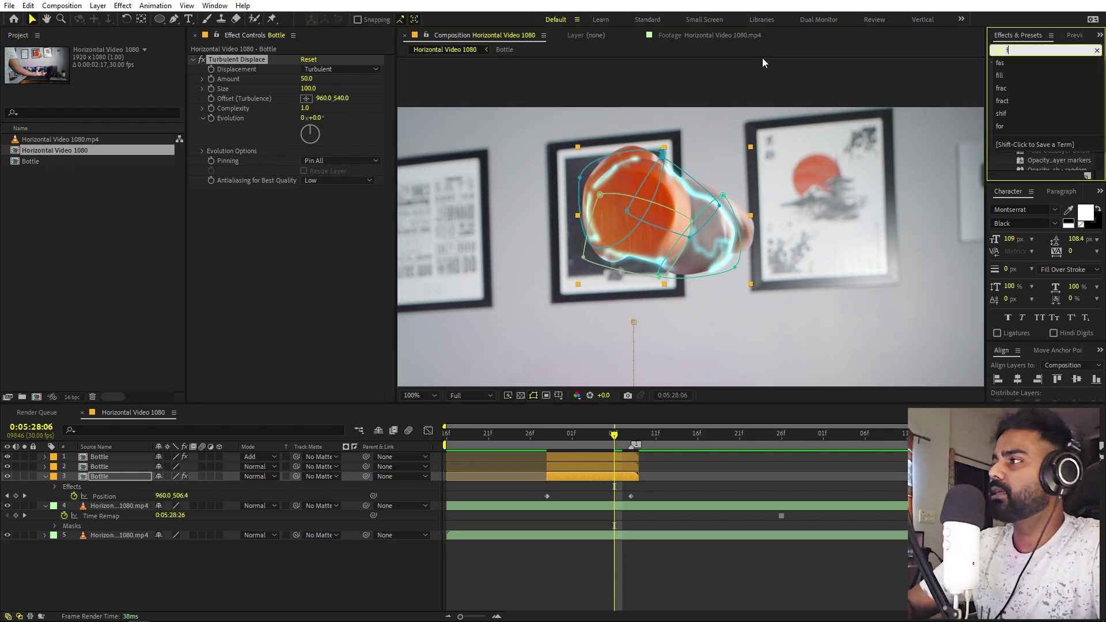
text(ill)
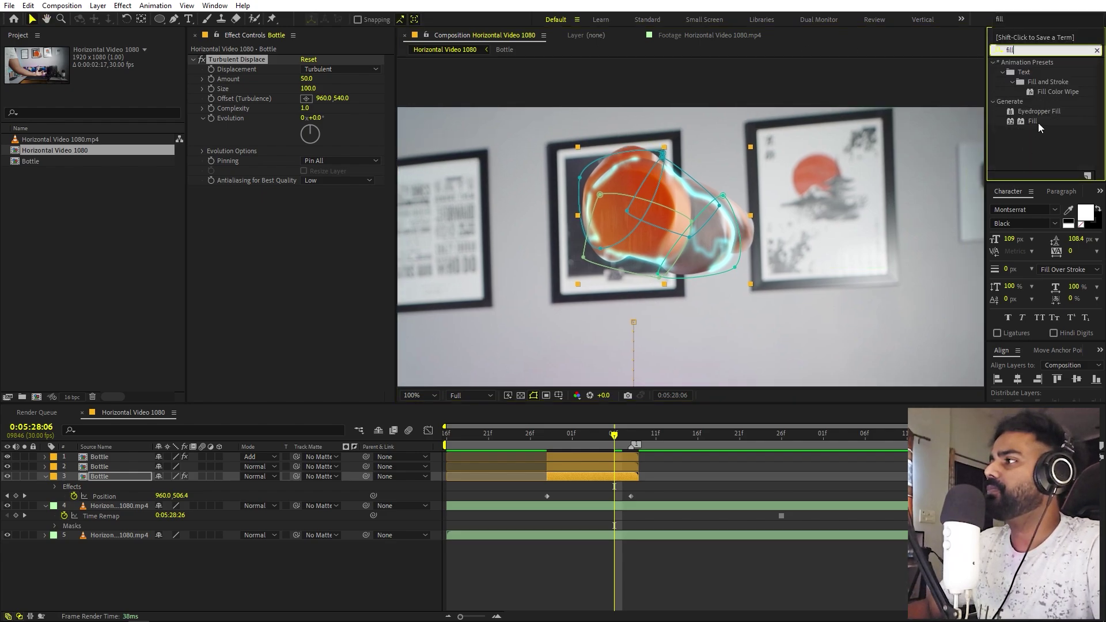
drag(1034, 122, 264, 249)
scroll(530, 239, up, 2)
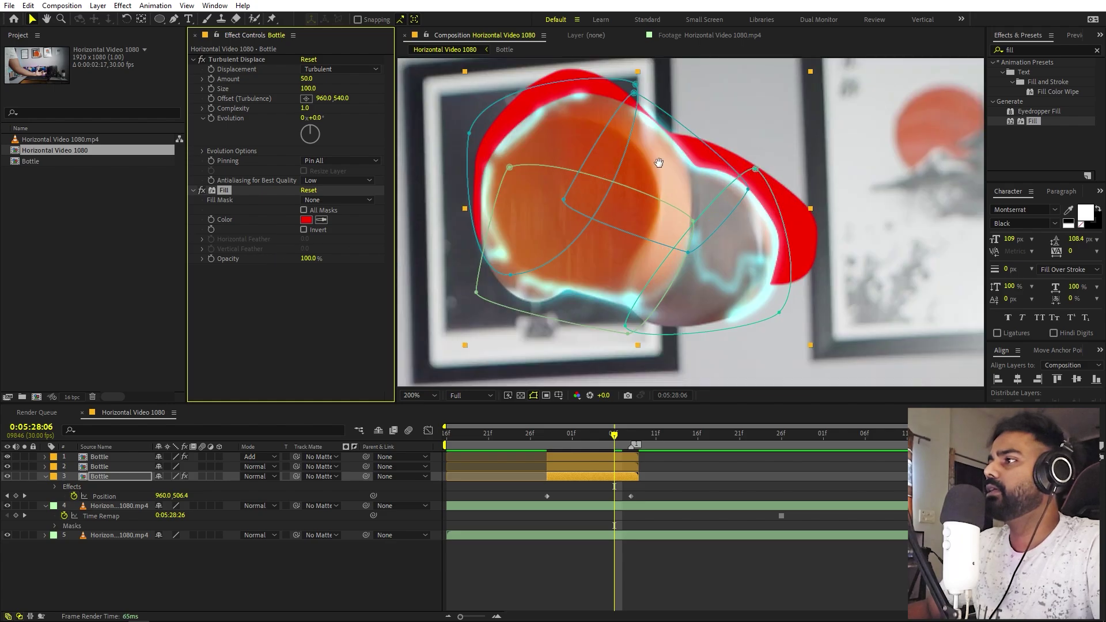
click(306, 219)
drag(208, 340, 214, 297)
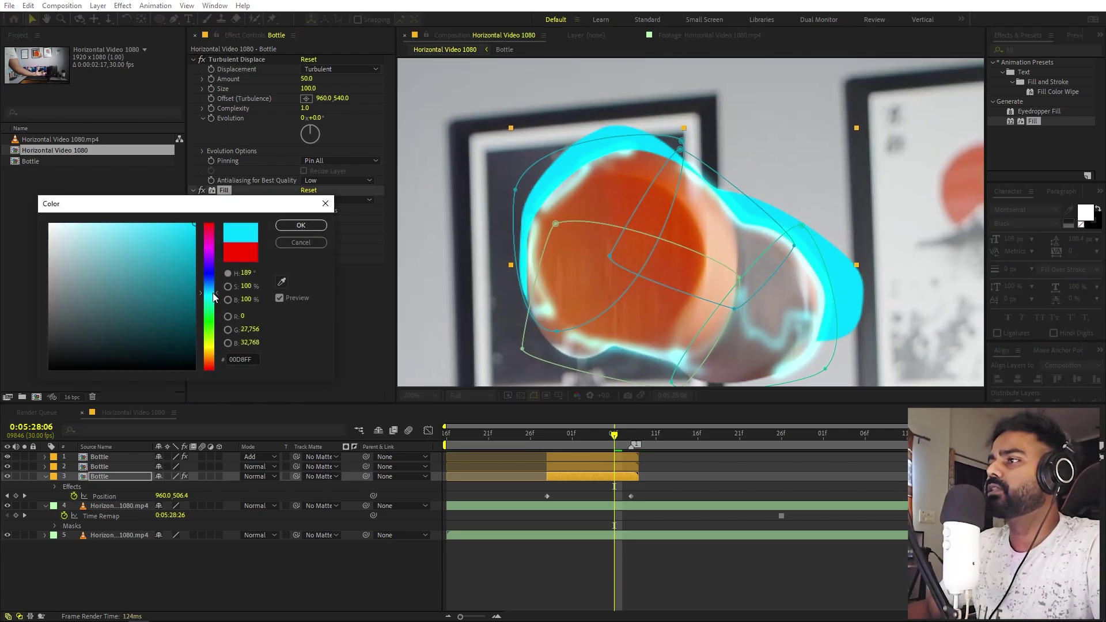
click(300, 225)
Set the filled Bottle layer's blending mode to Add and its Turbulent Displace Amount to 9 and Size to 105
click(259, 476)
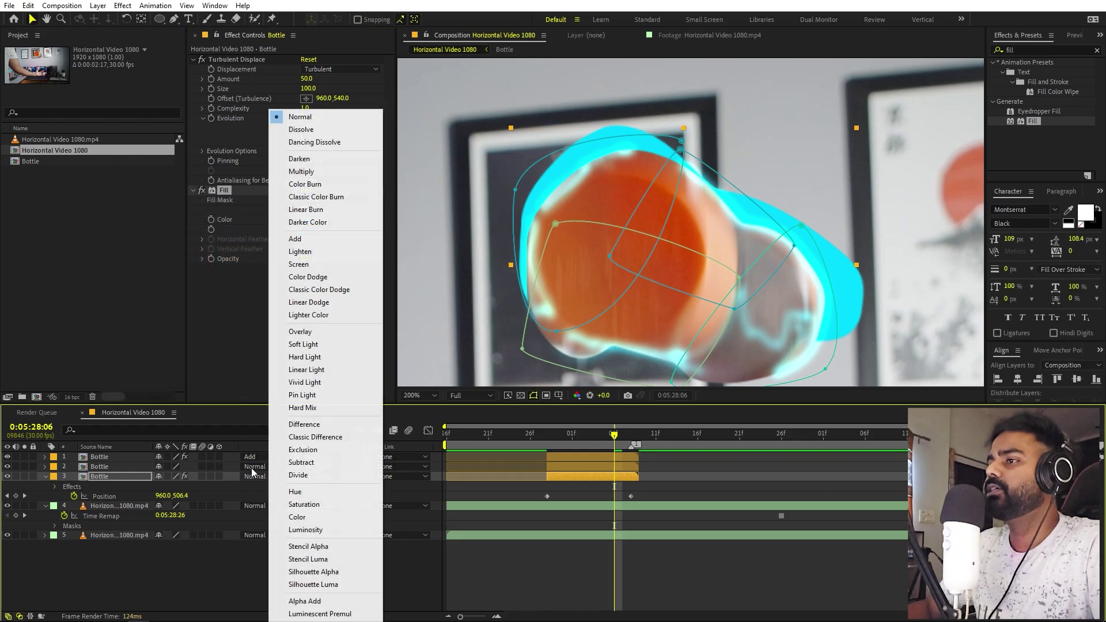
click(298, 239)
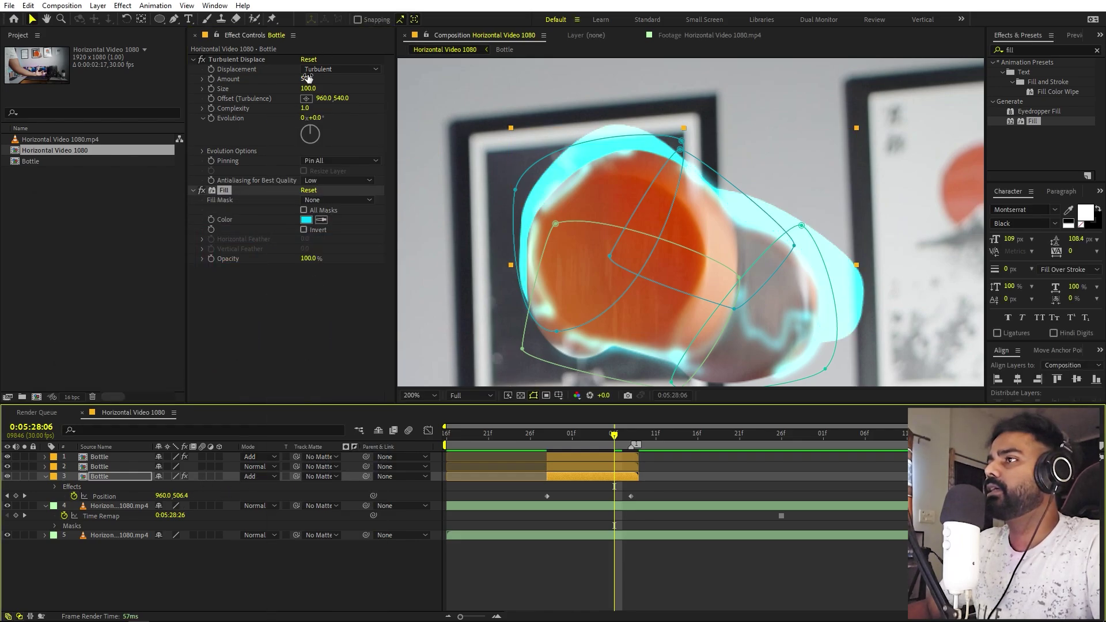
drag(305, 79, 288, 84)
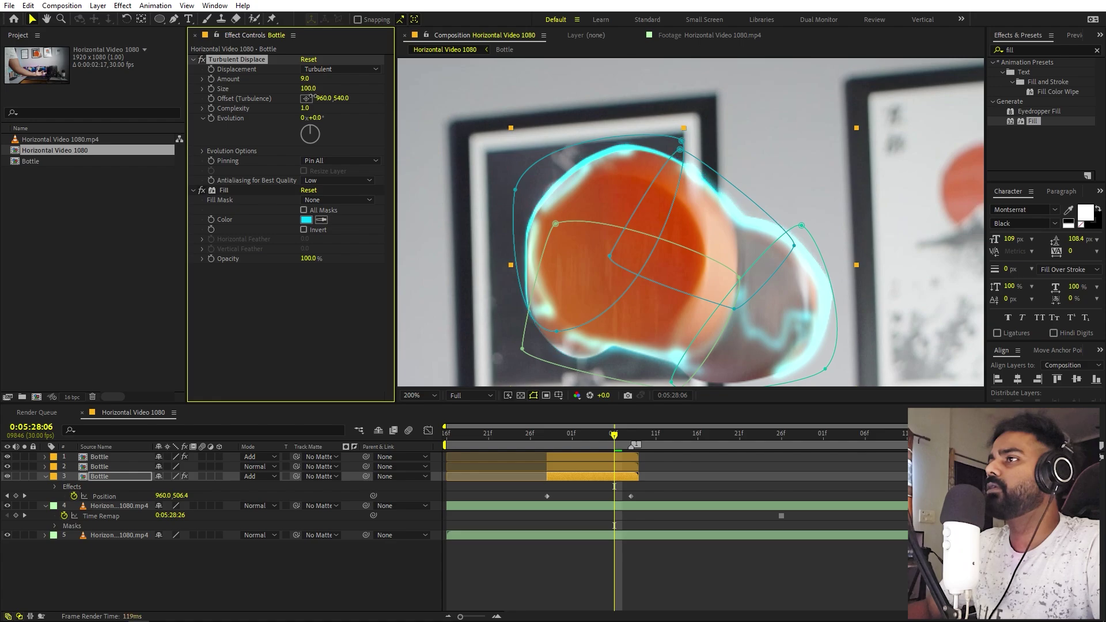
drag(311, 96, 495, 146)
key(ctrl+z)
Preview the animation from 0:05:27:26 to check the cyan displaced edge around the bottle
click(529, 435)
scroll(664, 312, down, 1)
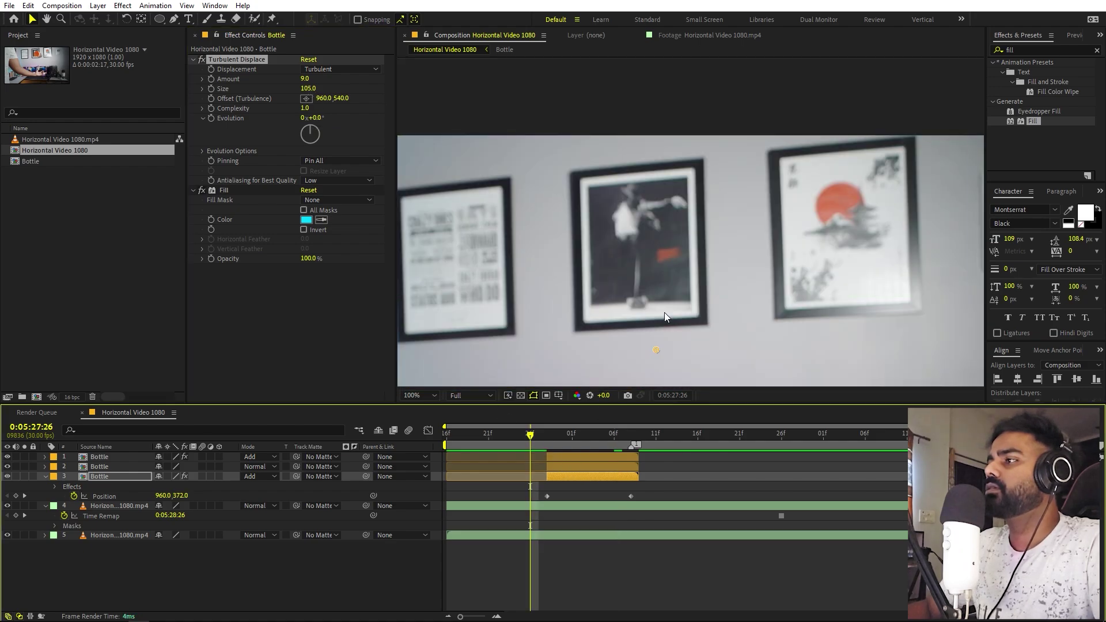
scroll(665, 312, down, 1)
click(733, 465)
key(space)
key(space)
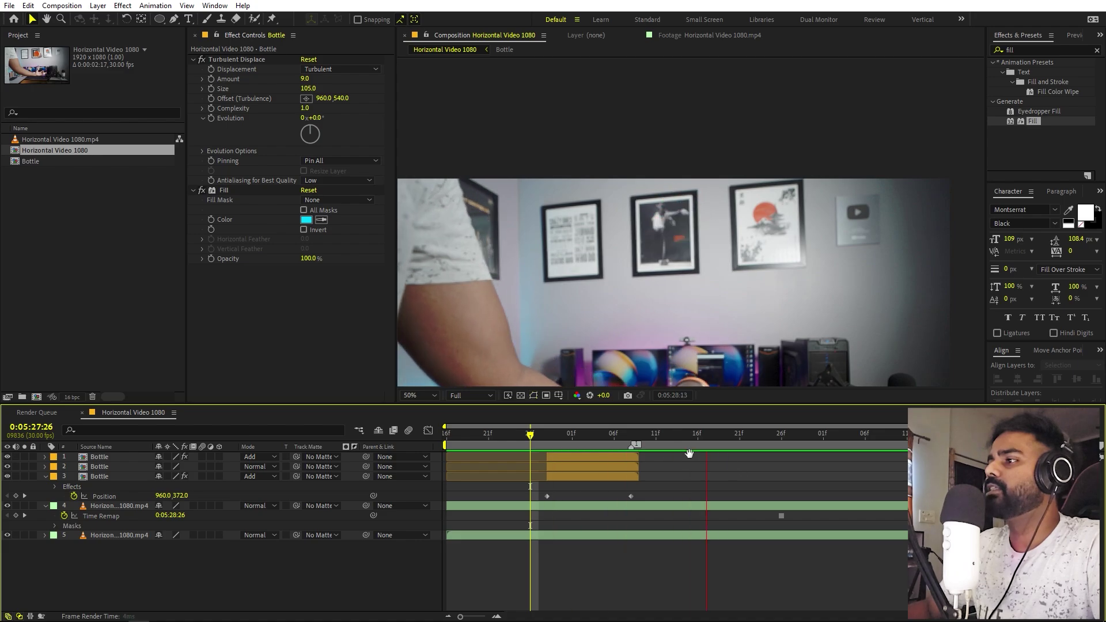
mouse_move(543, 434)
mouse_down()
mouse_move(637, 435)
mouse_move(556, 444)
mouse_up()
Add a Glow effect to the topmost Bottle layer with Glow Radius 44 and Glow Intensity 1.2
click(1032, 50)
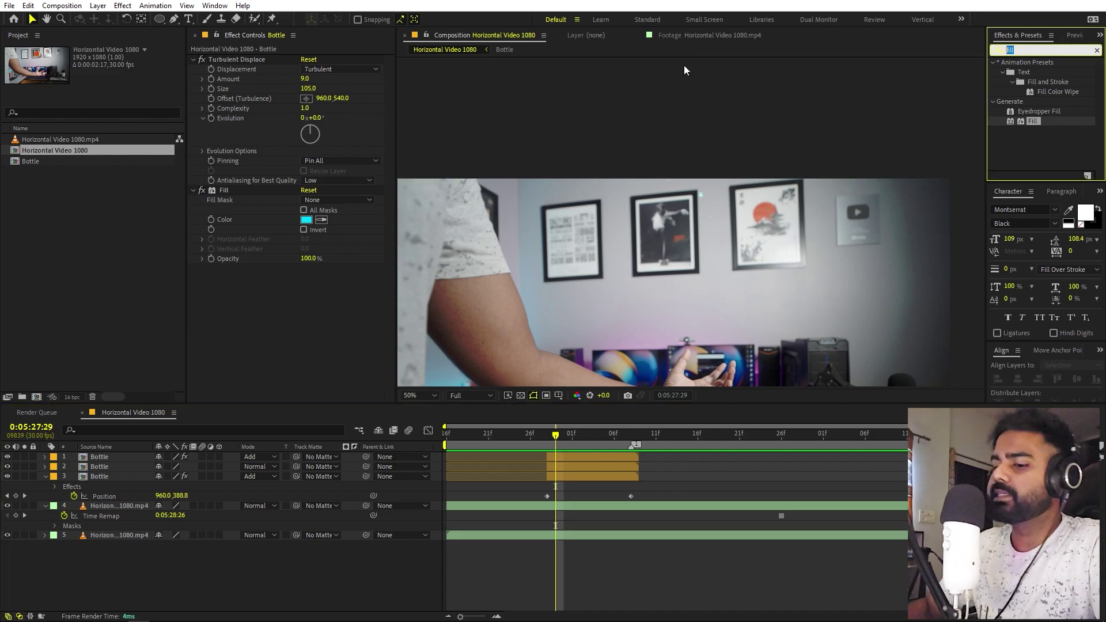
text(glow)
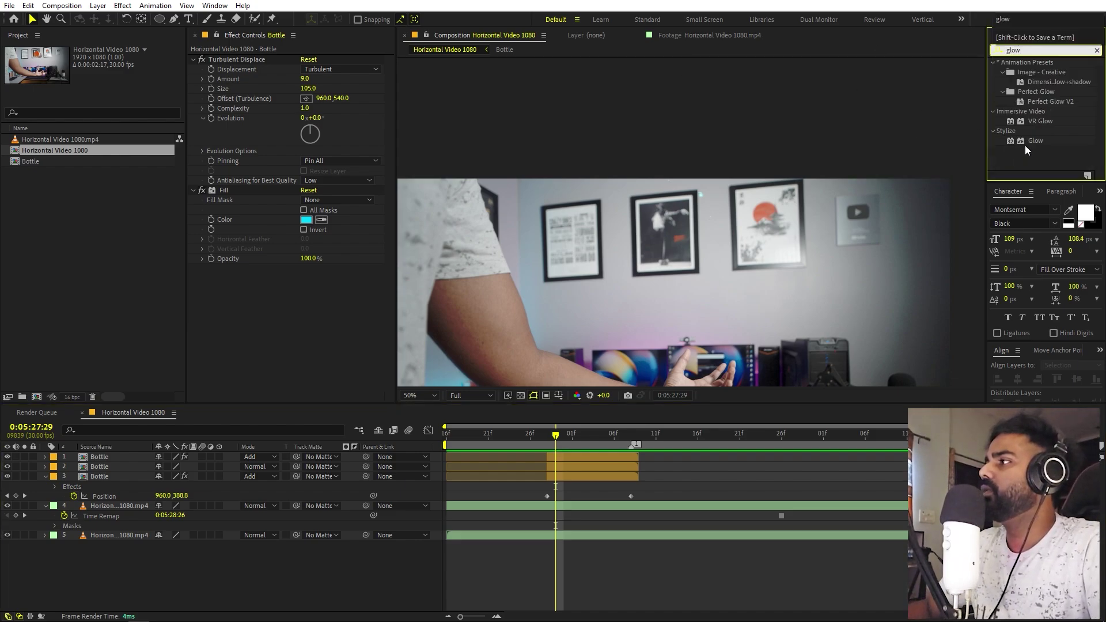
drag(1024, 144, 109, 457)
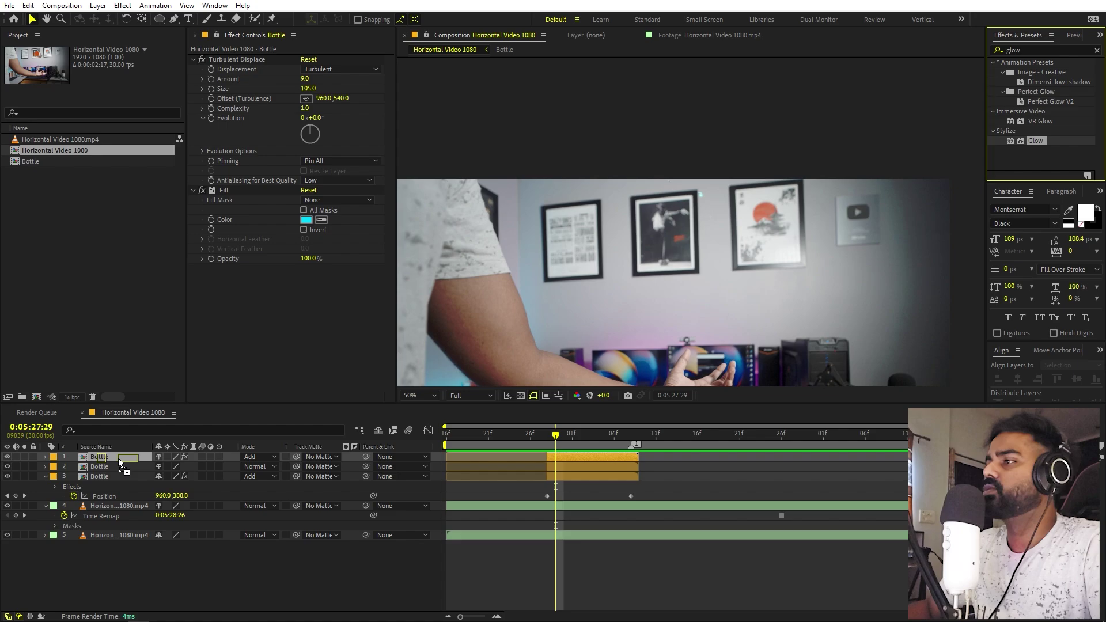
click(596, 438)
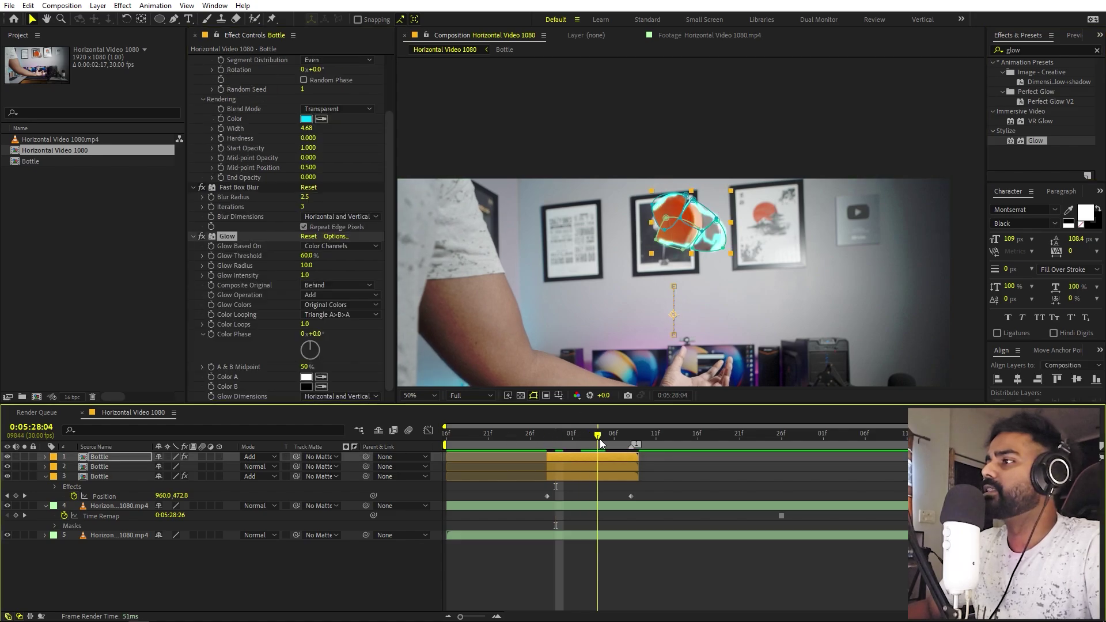
scroll(672, 260, up, 4)
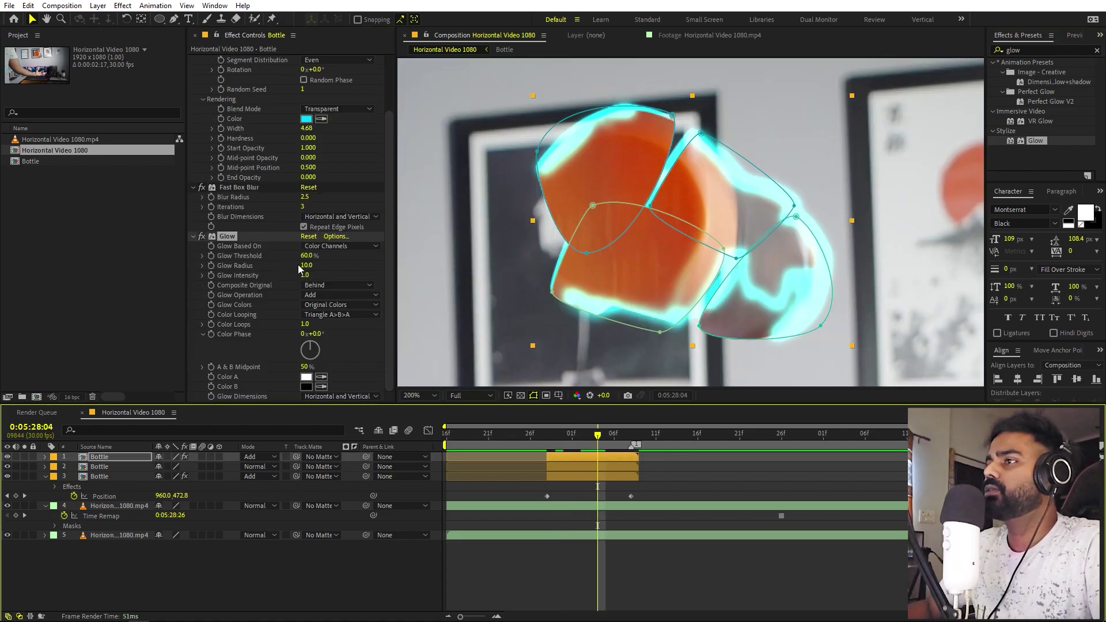
drag(299, 268, 418, 285)
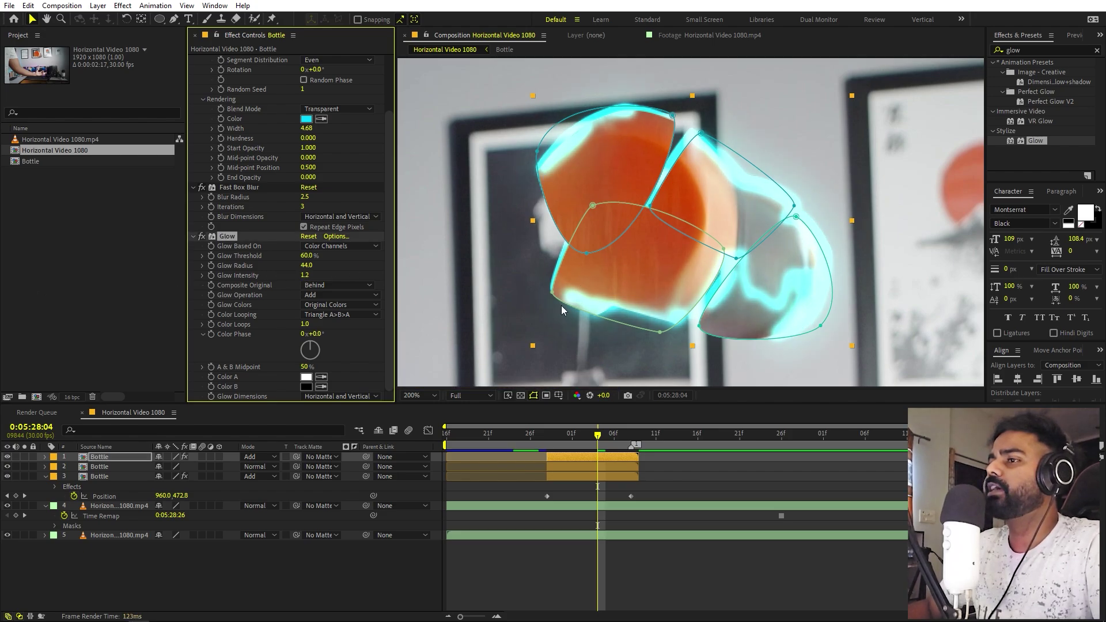
Set Mask Feather to 10 pixels in both directions for all masks on the three Bottle layers and check the reveal
shift+click(116, 478)
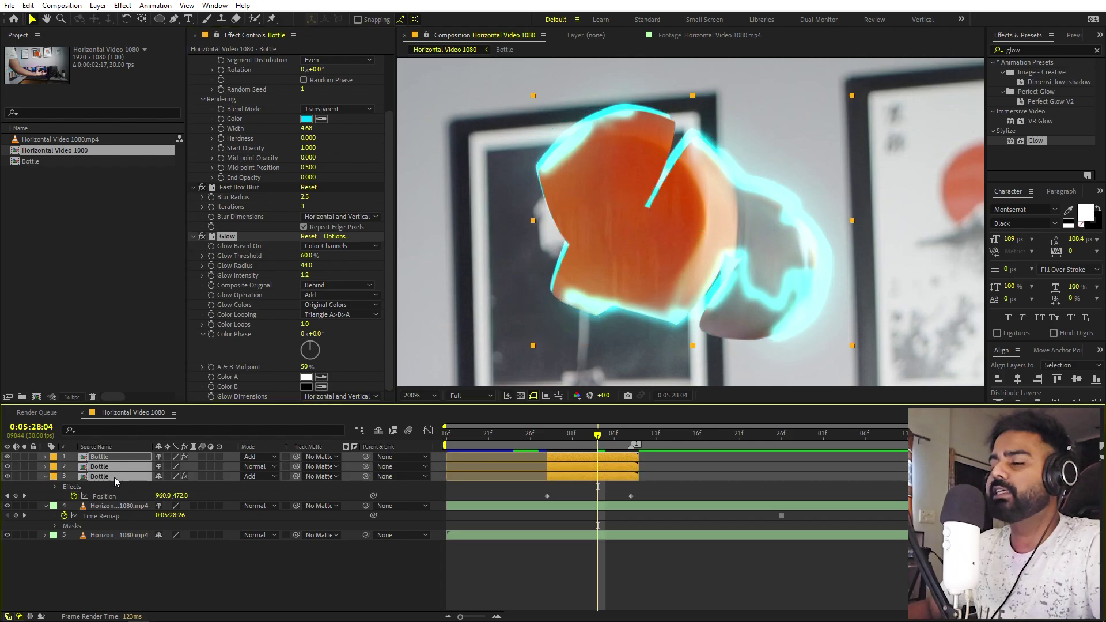
key(f)
drag(169, 476, 177, 477)
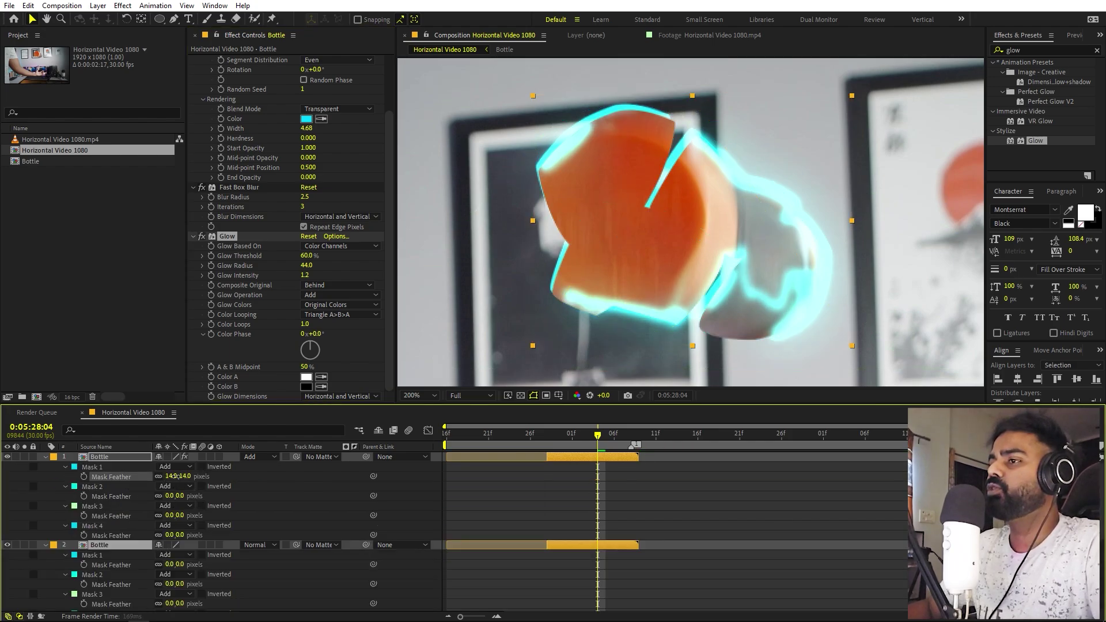
click(172, 476)
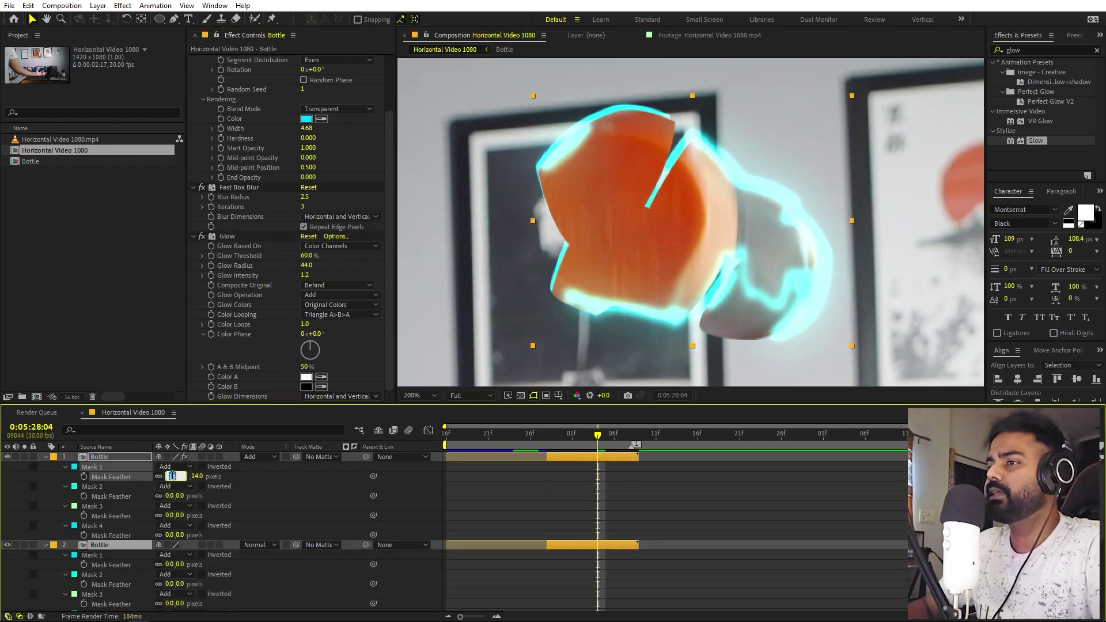
text(10)
key(Tab)
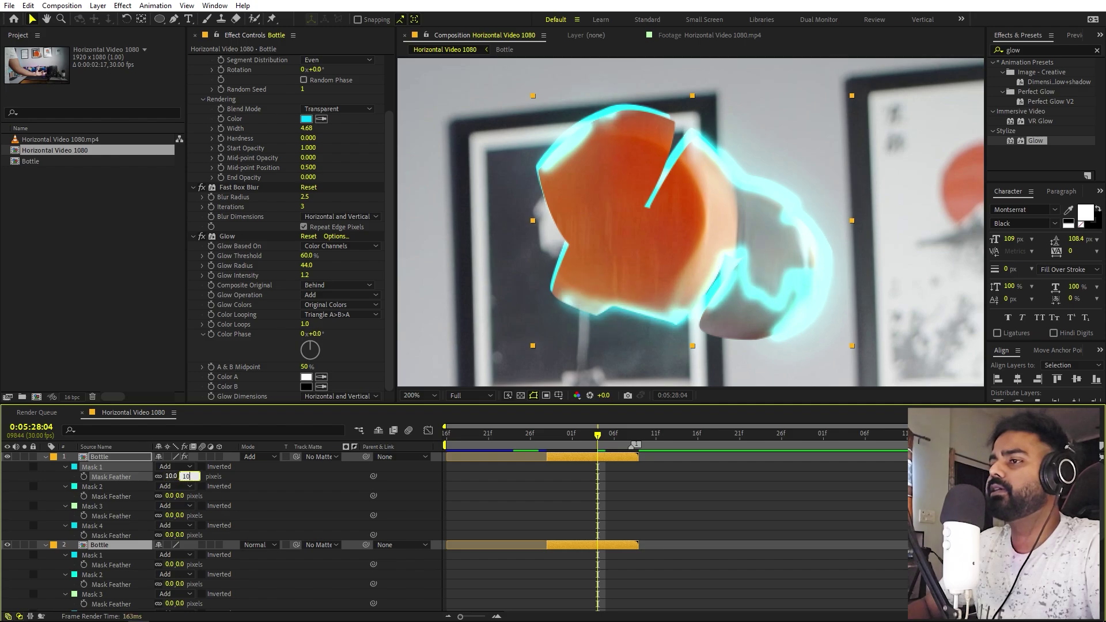
key(Tab)
text(10)
key(Tab)
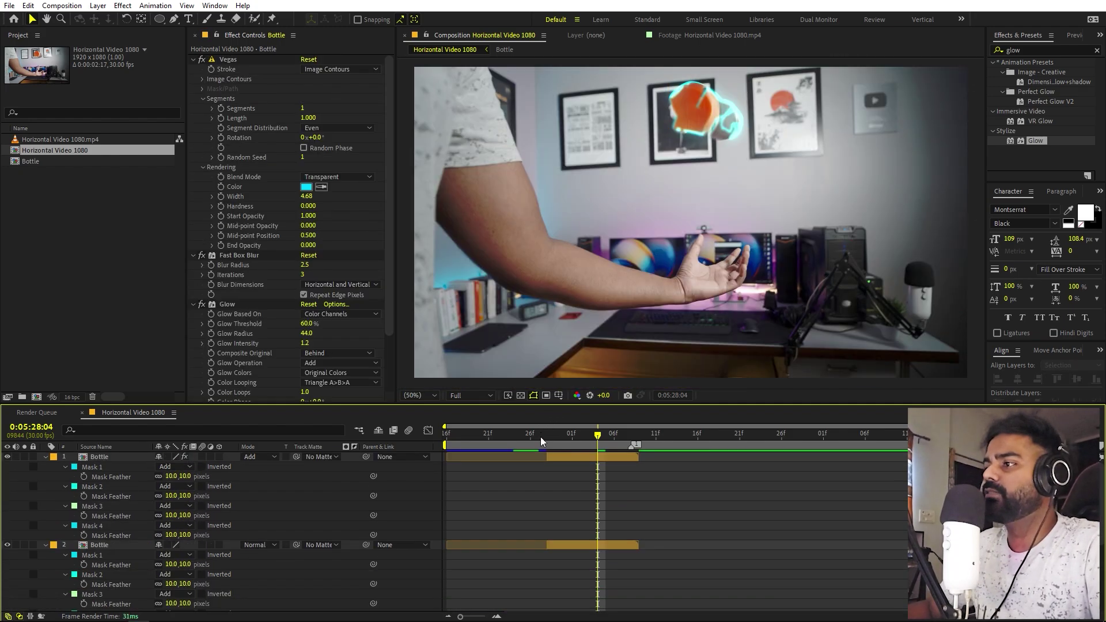
drag(541, 440, 610, 445)
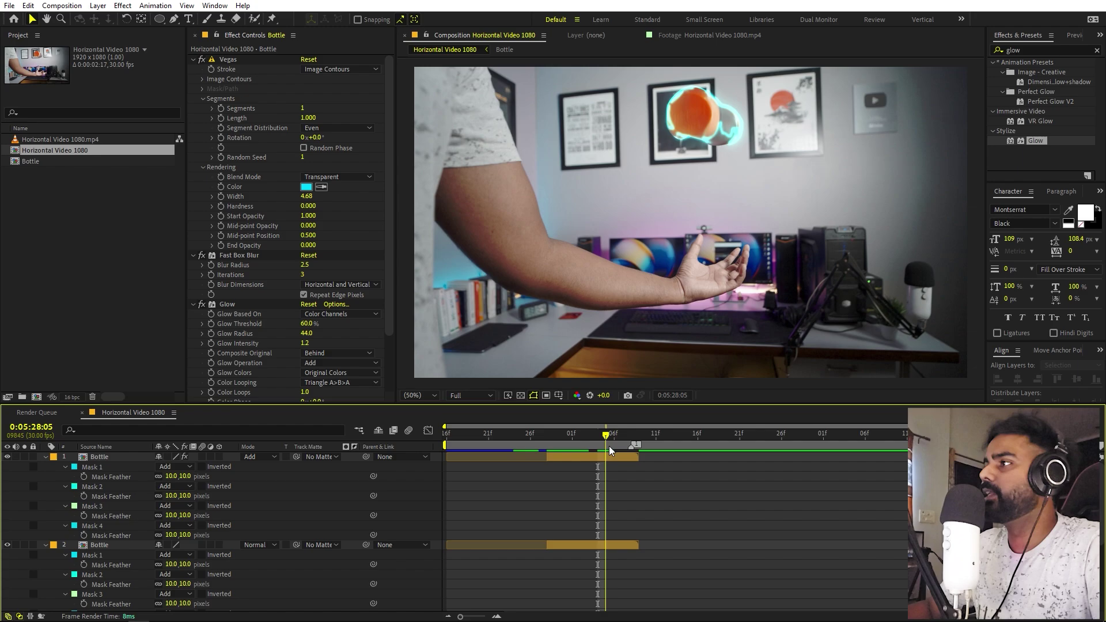
On the topmost Bottle layer, set the Glow effect's intensity to 0.5 and its threshold to 71.8%
scroll(710, 319, up, 4)
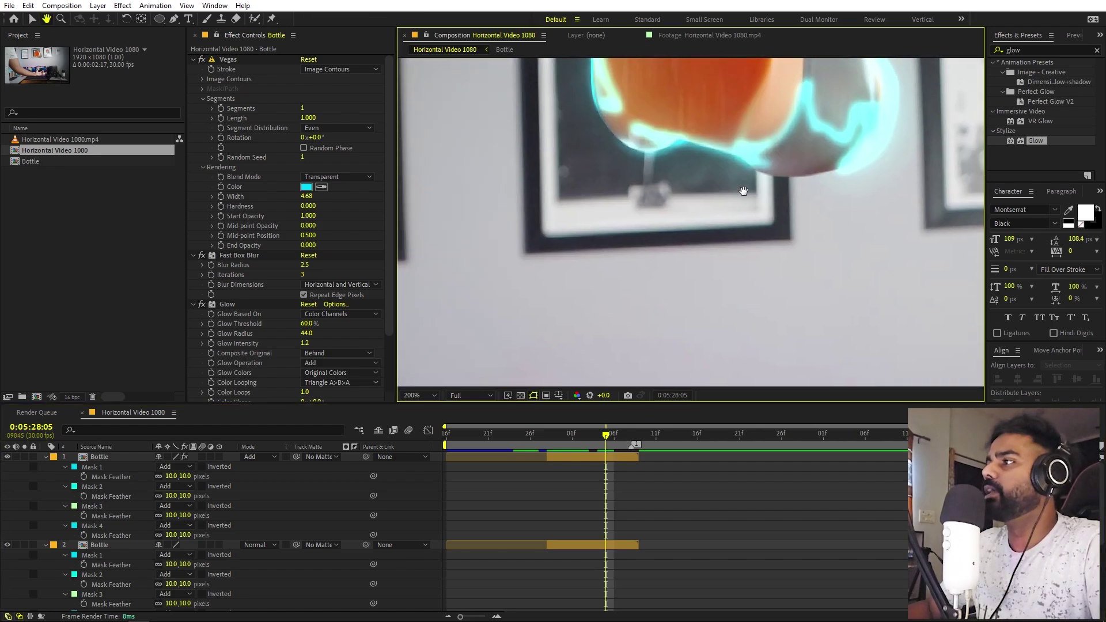
drag(743, 191, 661, 284)
click(232, 256)
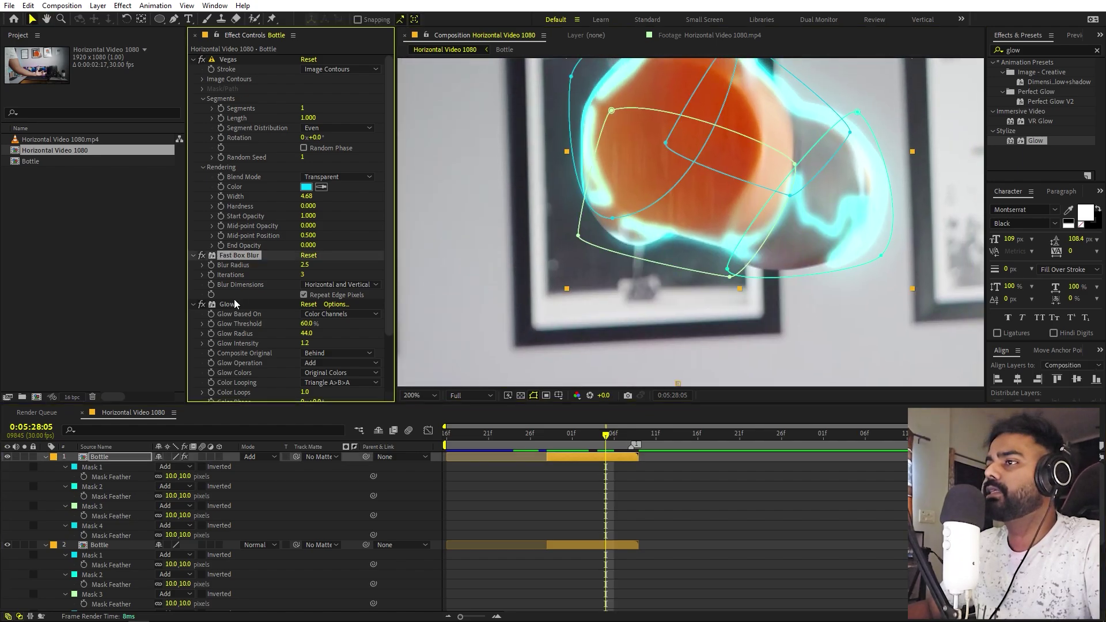
click(218, 308)
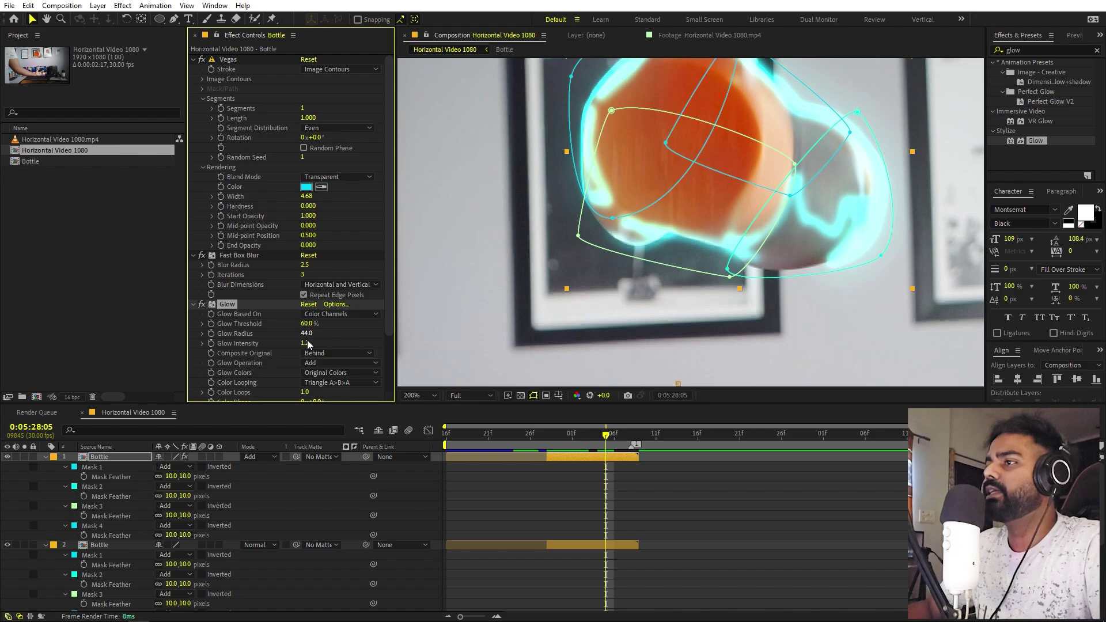
drag(293, 346, 221, 353)
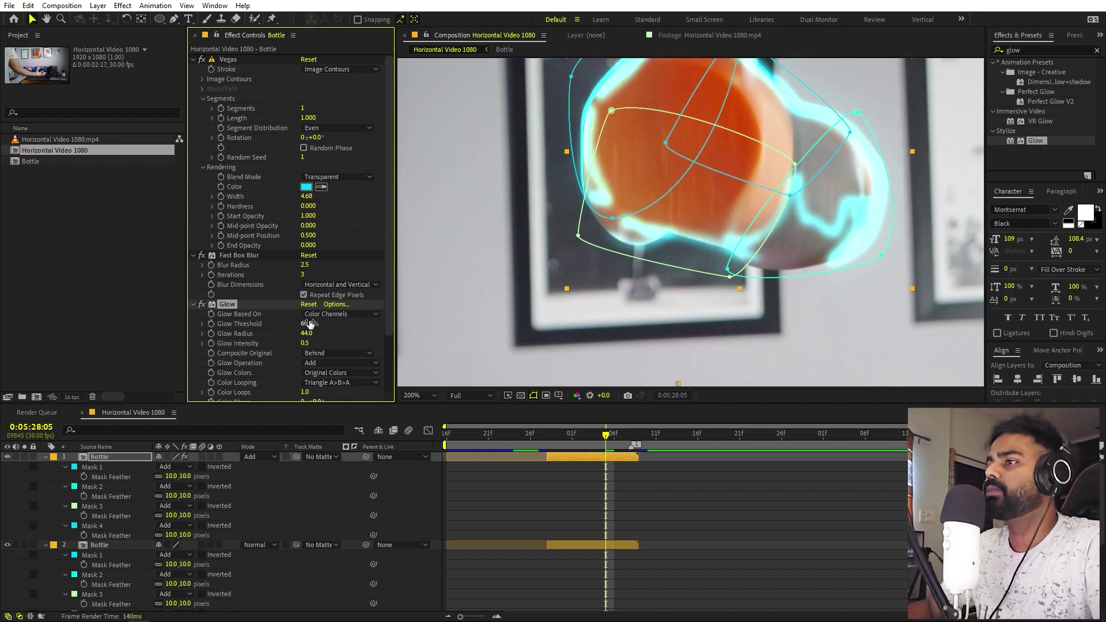
Duplicate the Glow twice, setting the second to radius 136 and intensity 0.9 and the third to radius 210
key(ctrl+d)
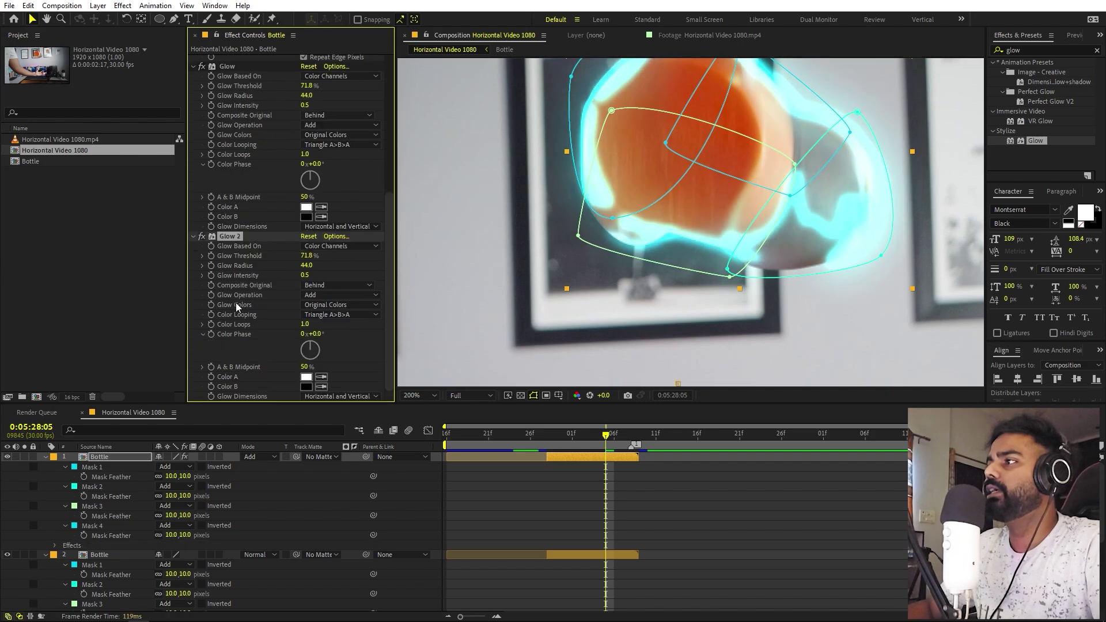
drag(305, 265, 364, 267)
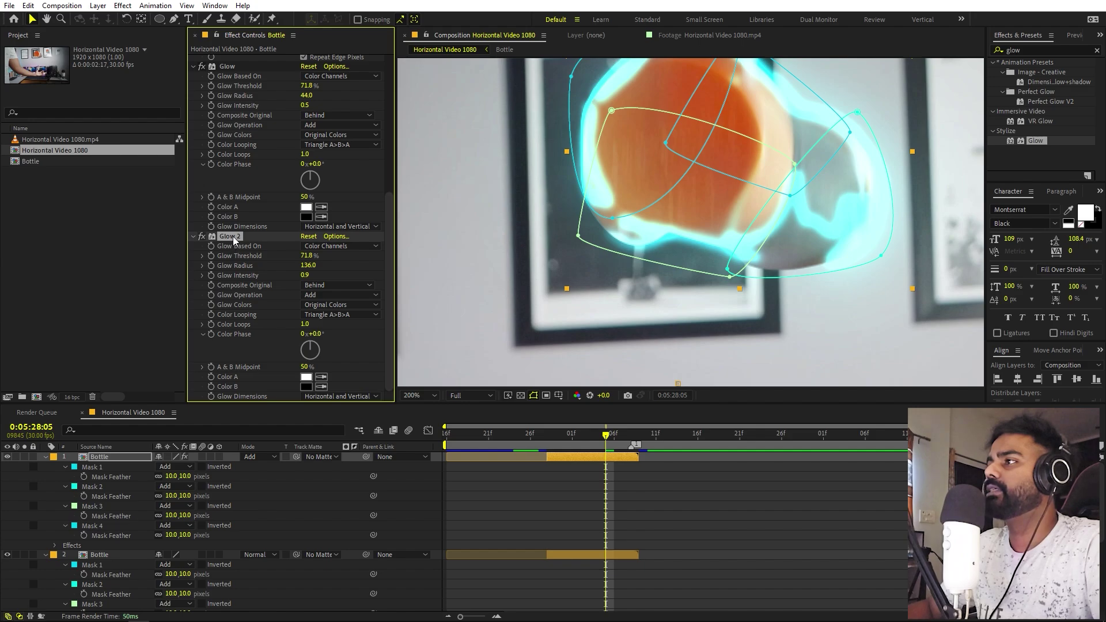
scroll(687, 227, down, 2)
key(ctrl+d)
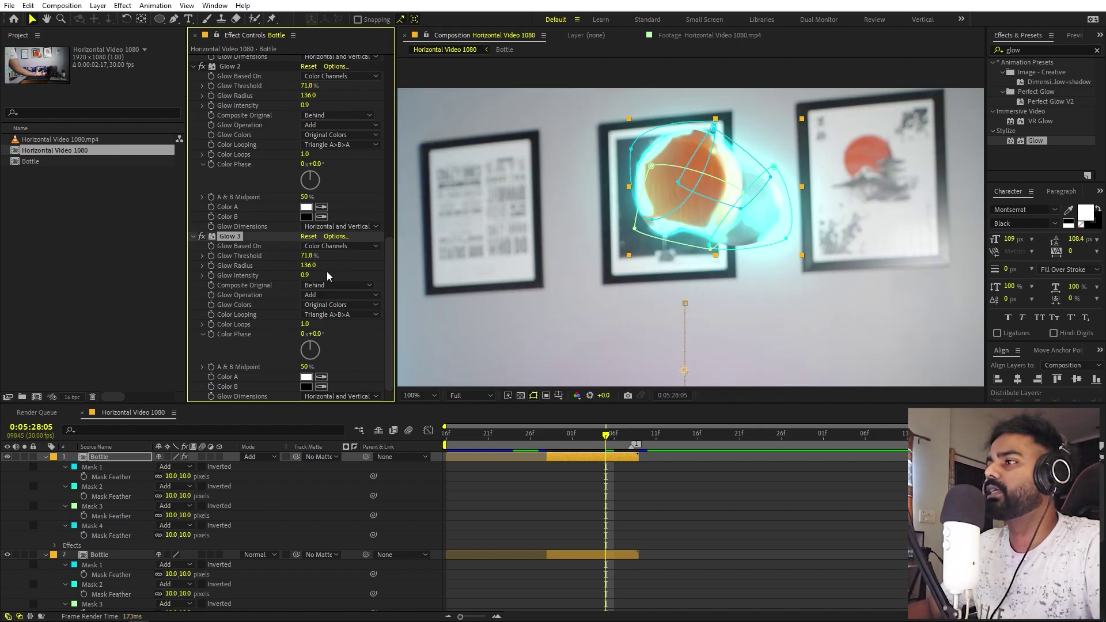
drag(311, 265, 354, 265)
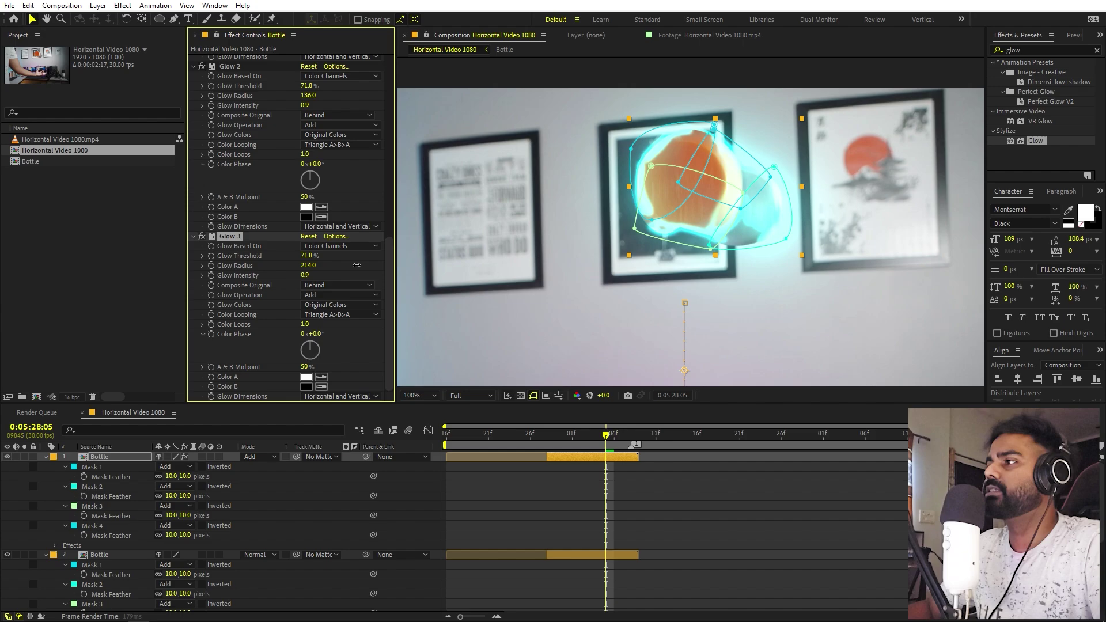
Set the Vegas stroke width on the topmost Bottle layer to 1.02 and check the thinner outline in the full frame
scroll(308, 280, up, 10)
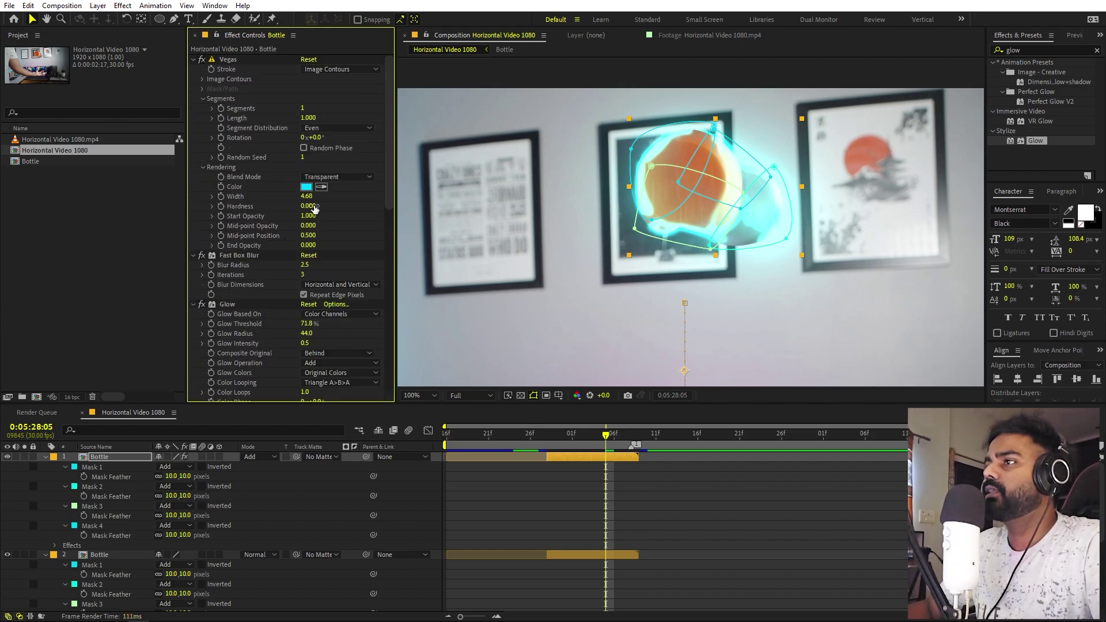
mouse_move(307, 199)
mouse_down()
mouse_move(78, 233)
mouse_move(89, 233)
mouse_up()
drag(91, 233, 107, 233)
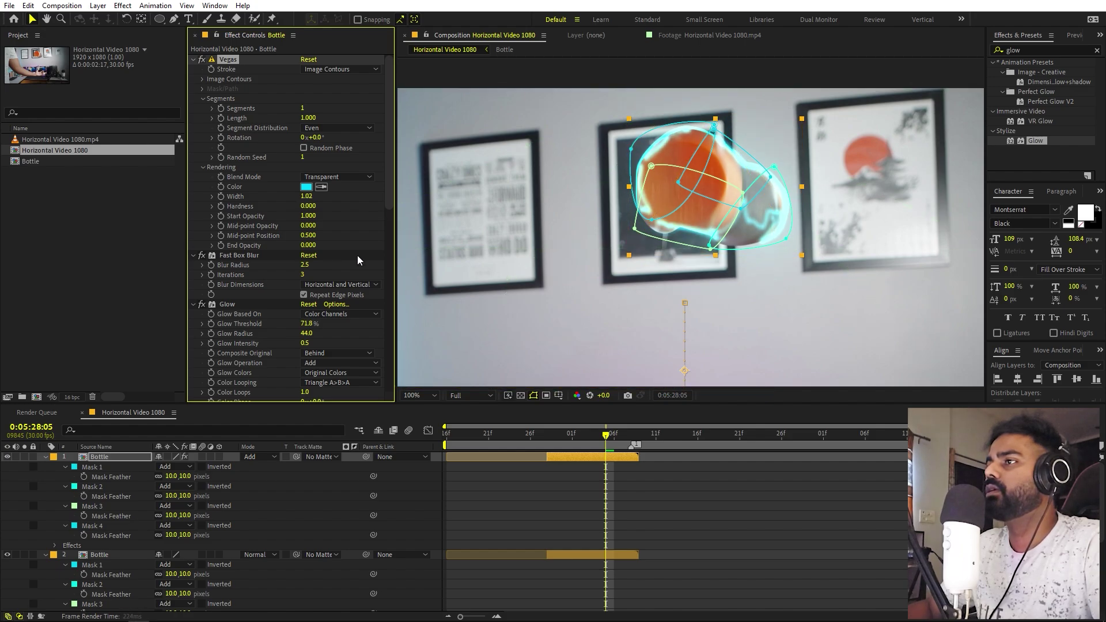
click(789, 473)
scroll(777, 229, down, 2)
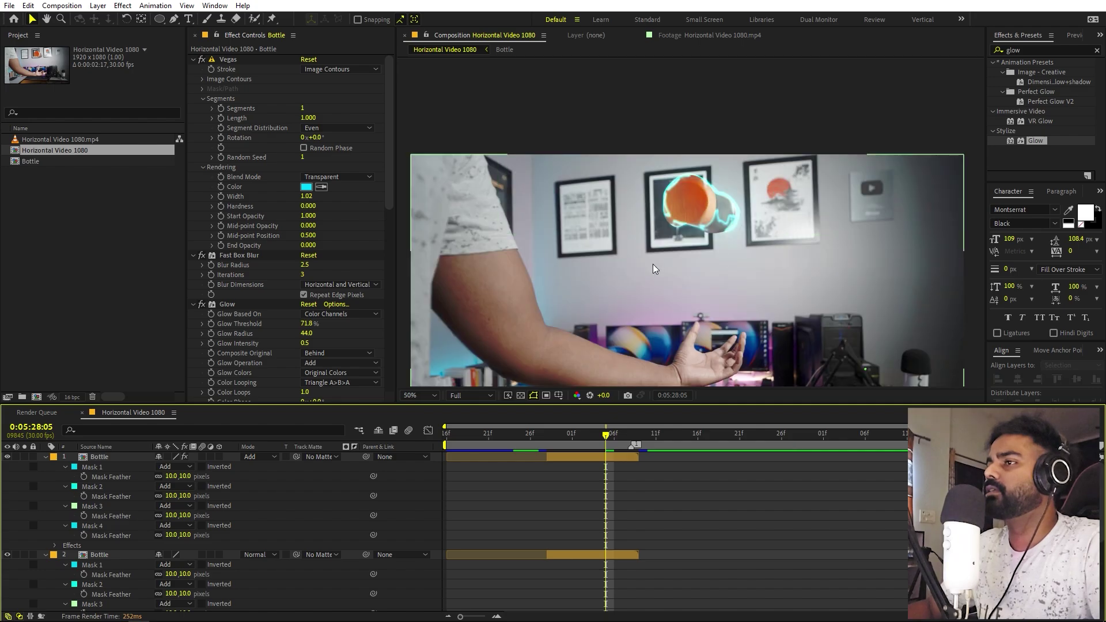
Copy all three Glow effects from the topmost Bottle layer to the filled Bottle layer at the bottom of the three
scroll(241, 294, down, 10)
scroll(233, 236, up, 5)
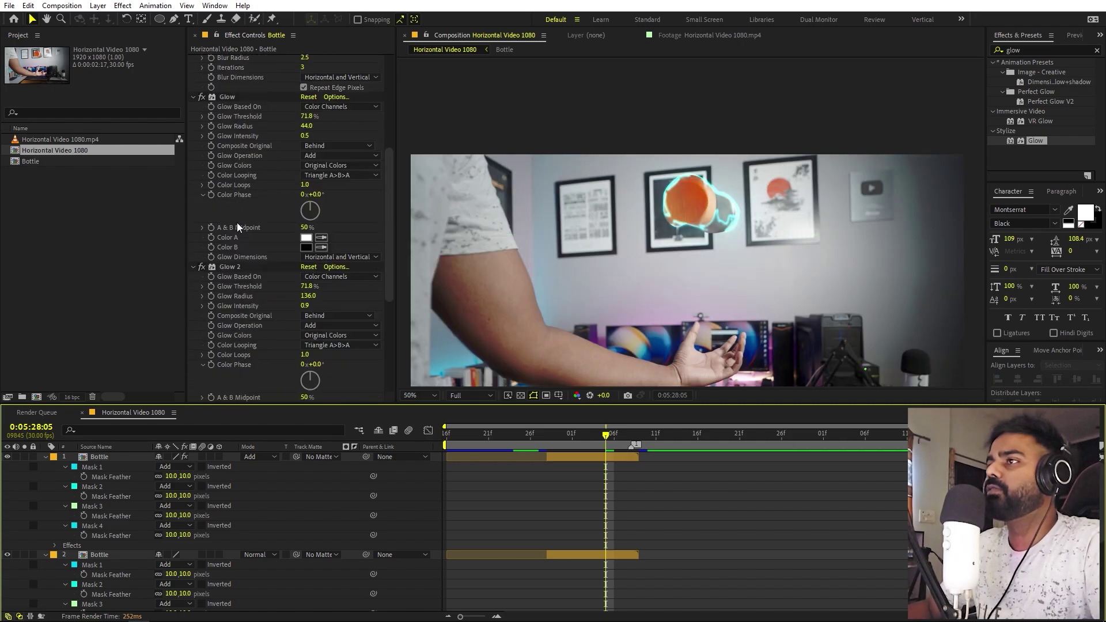
click(226, 98)
scroll(209, 223, down, 6)
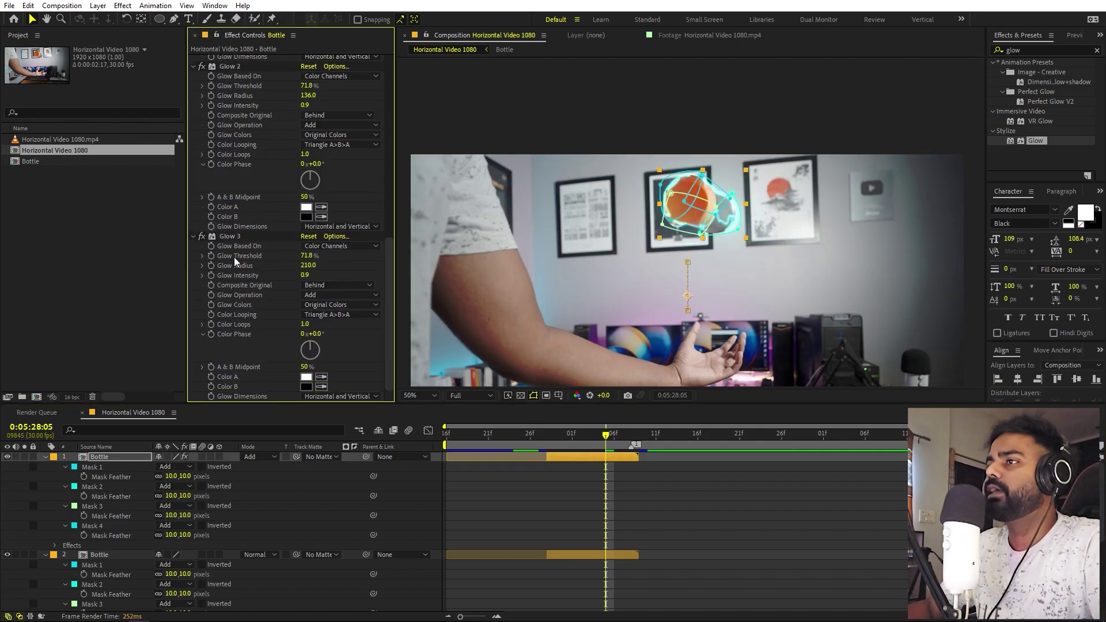
shift+click(237, 237)
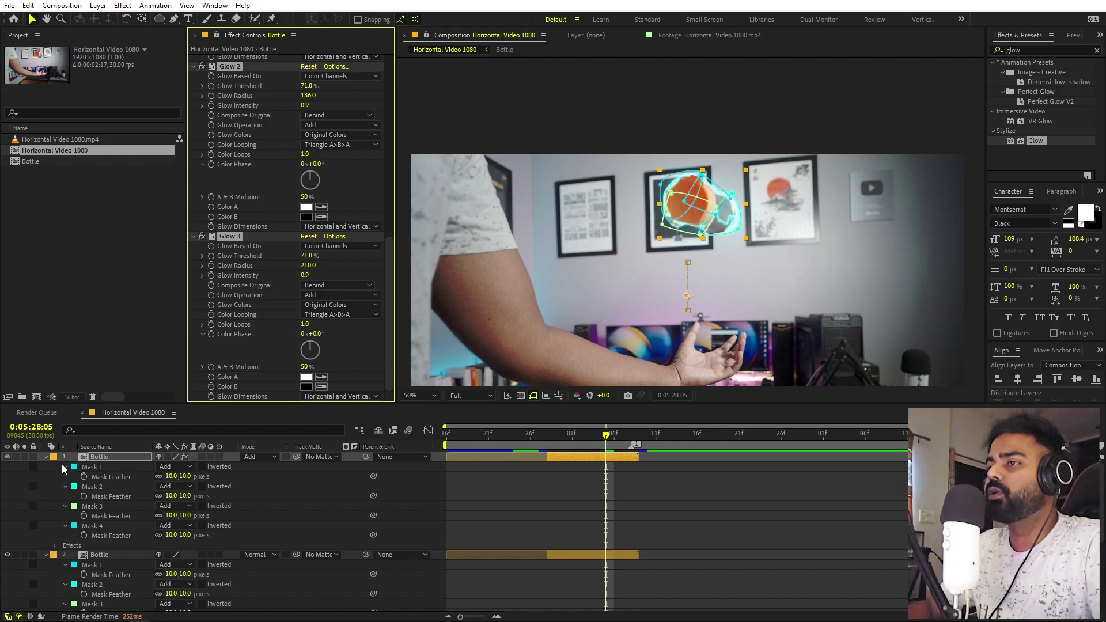
click(45, 457)
click(45, 467)
click(120, 476)
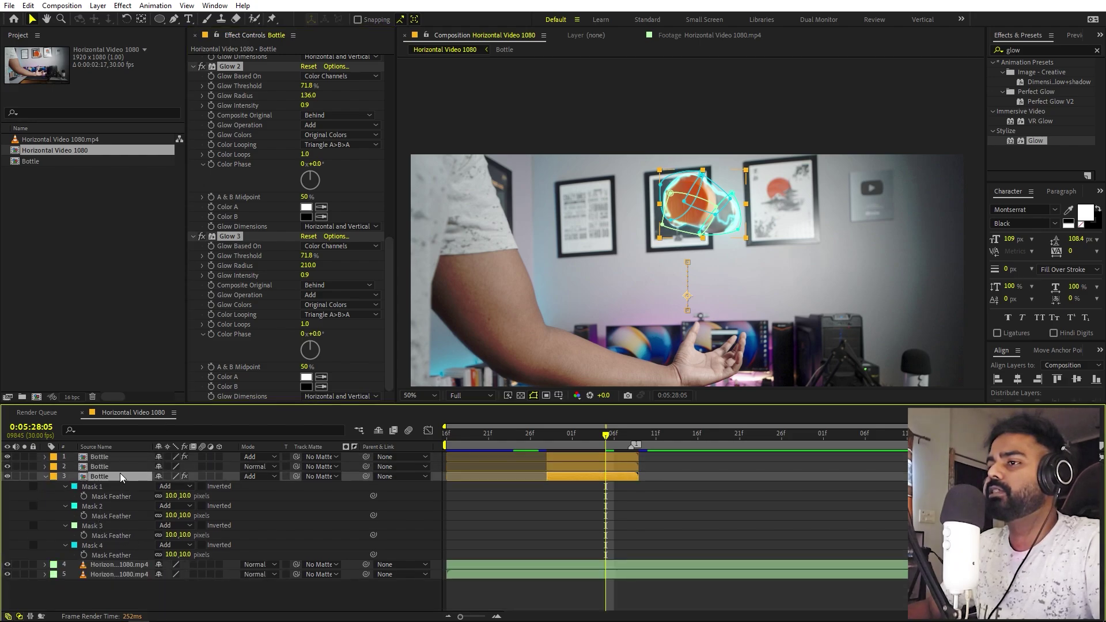
key(ctrl+v)
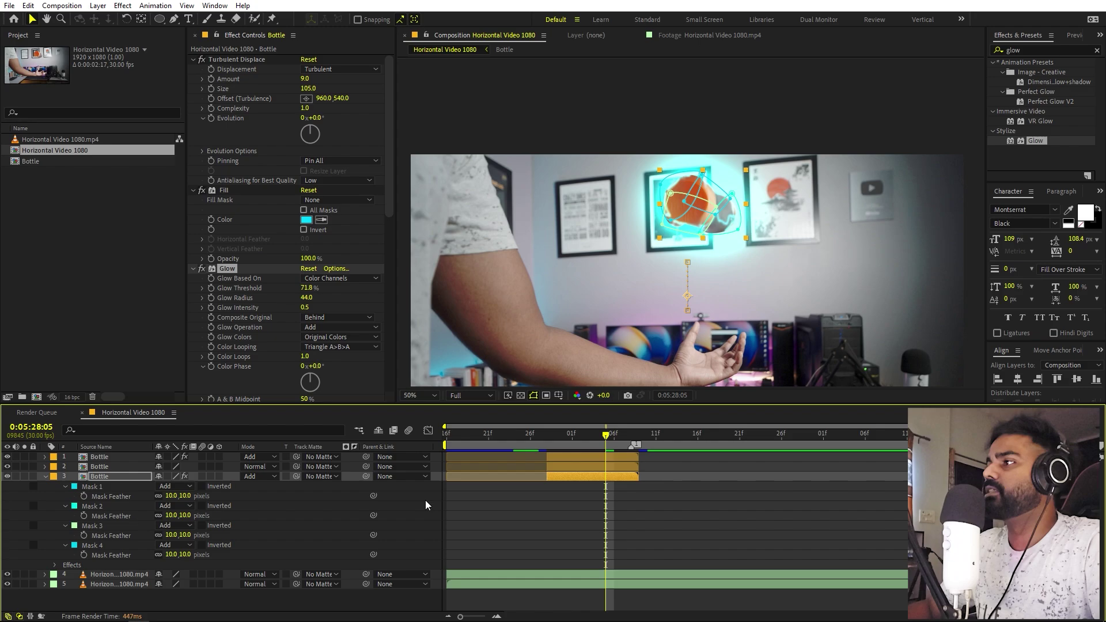
On the filled Bottle layer, set Glow 2's intensity to 0.3 and Glow 3's to 0.2, and preview the bottle reveal
drag(311, 303, 291, 307)
scroll(293, 307, down, 3)
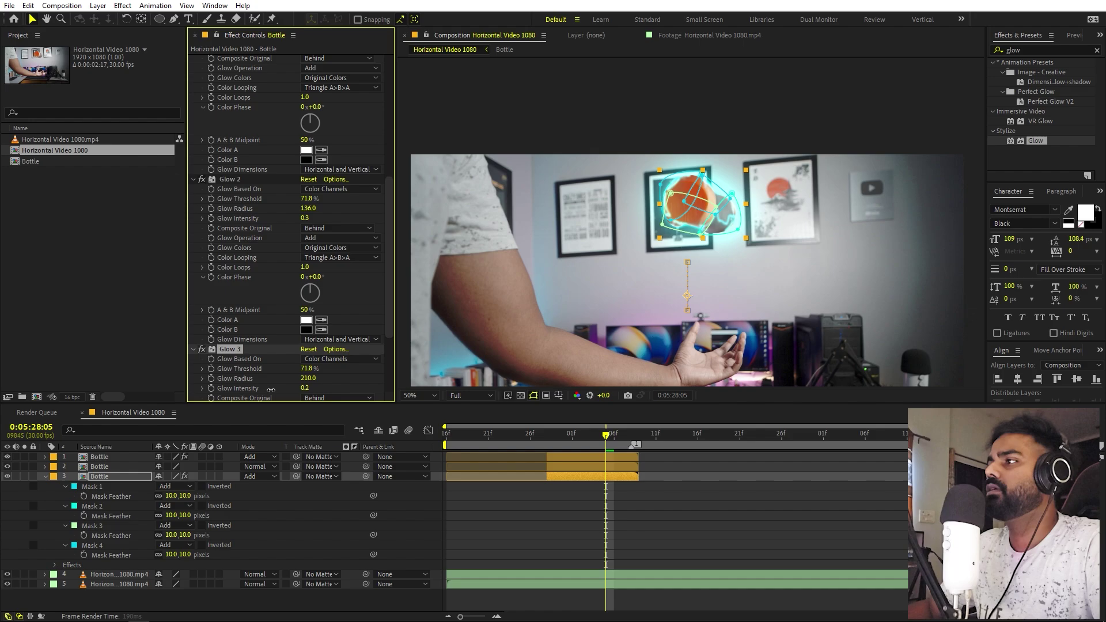
click(764, 434)
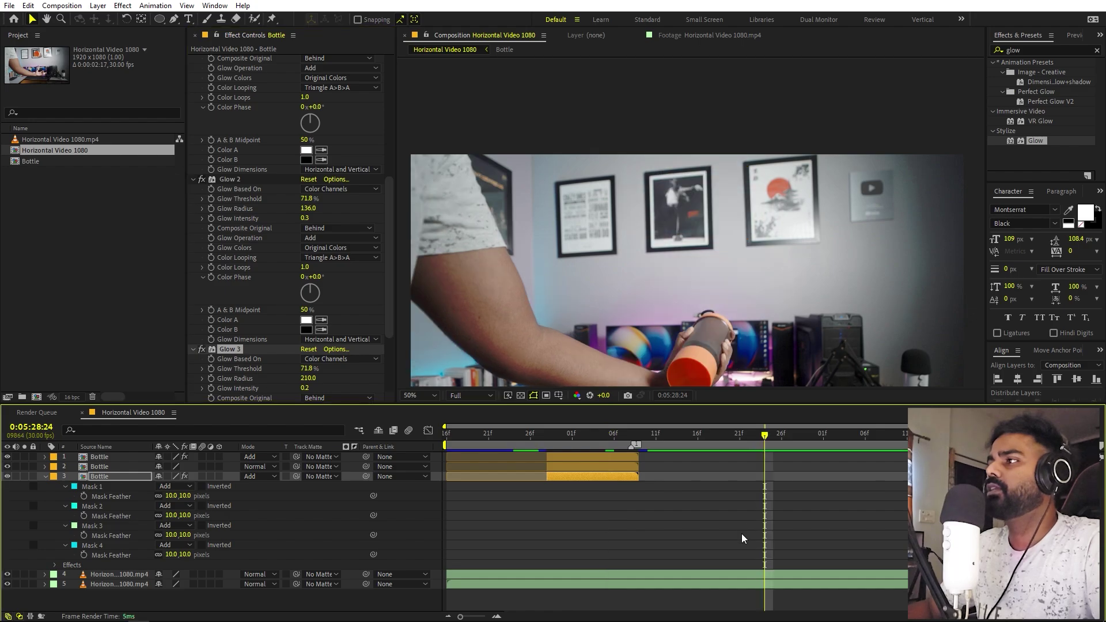
drag(535, 436, 579, 439)
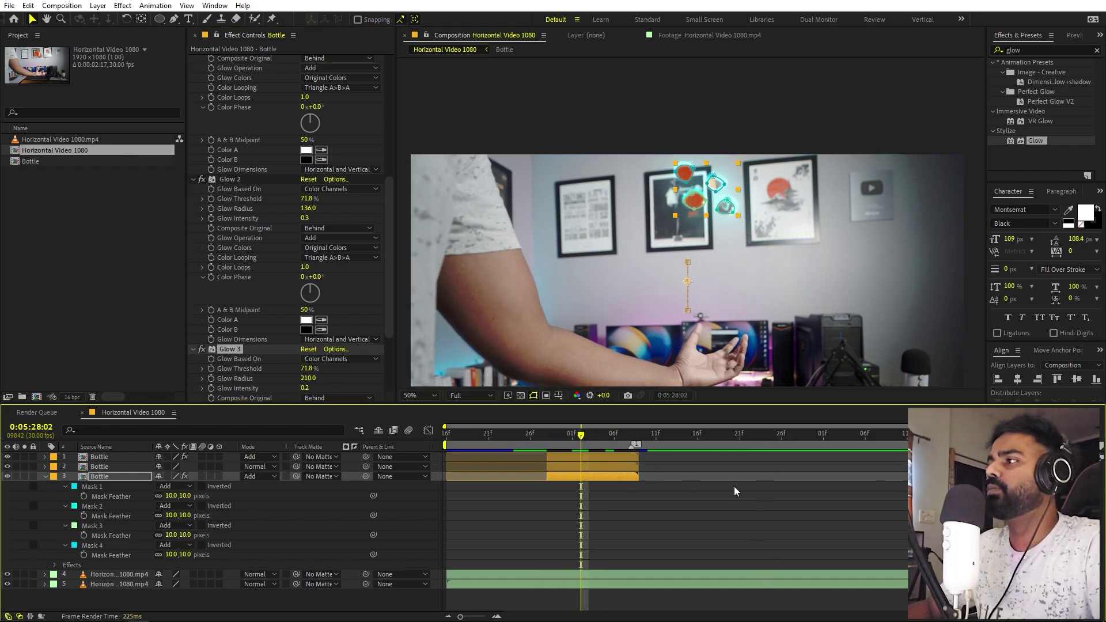
click(728, 521)
key(space)
key(space)
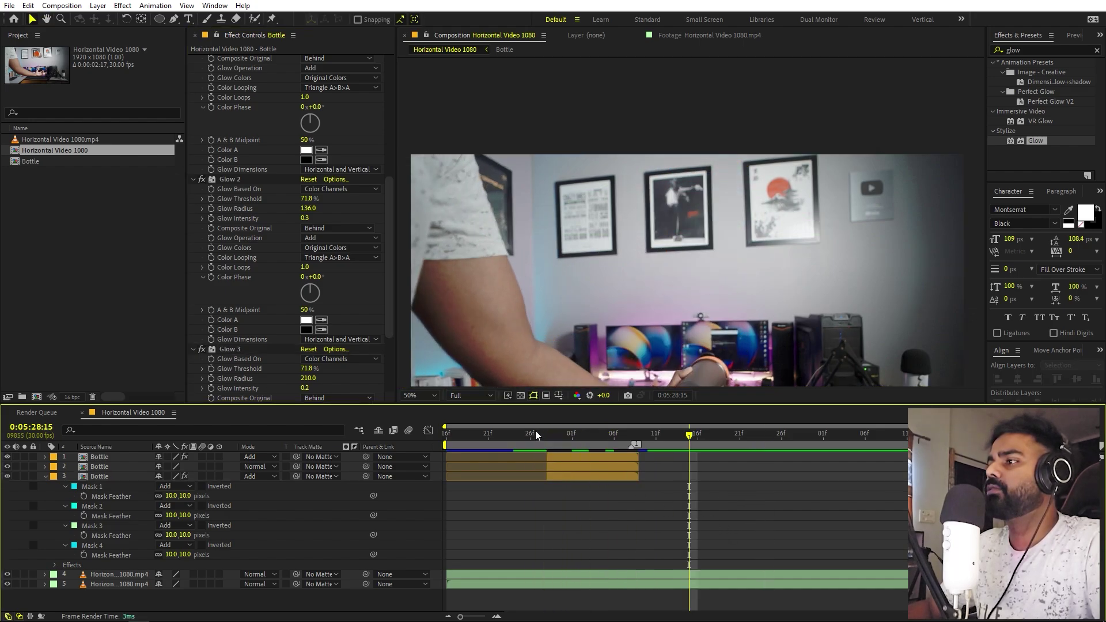
drag(534, 432, 599, 434)
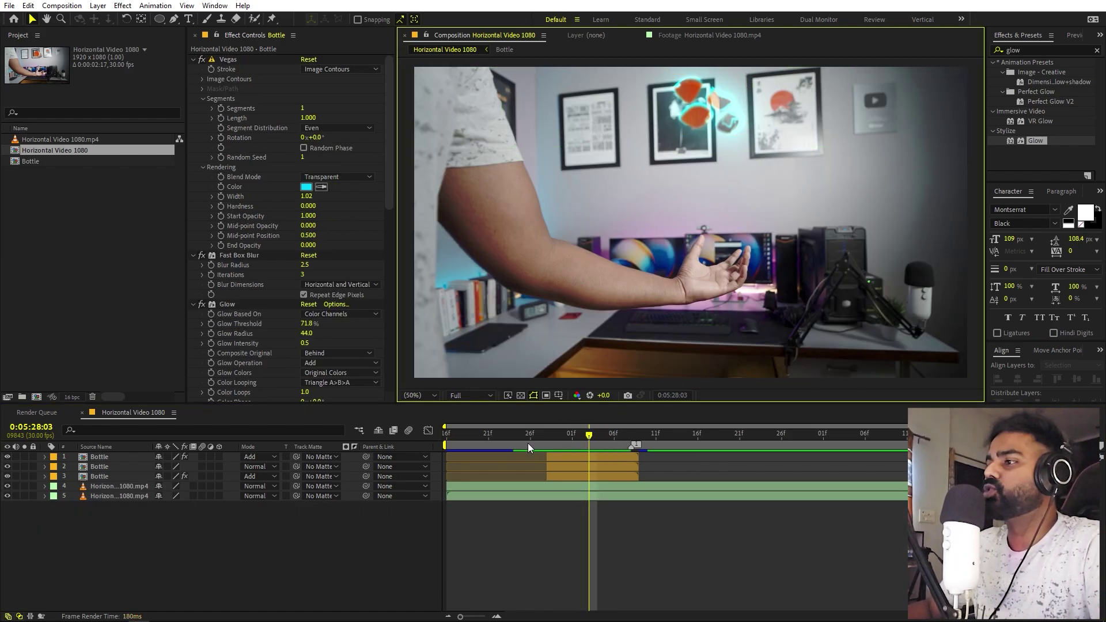
drag(528, 444, 637, 450)
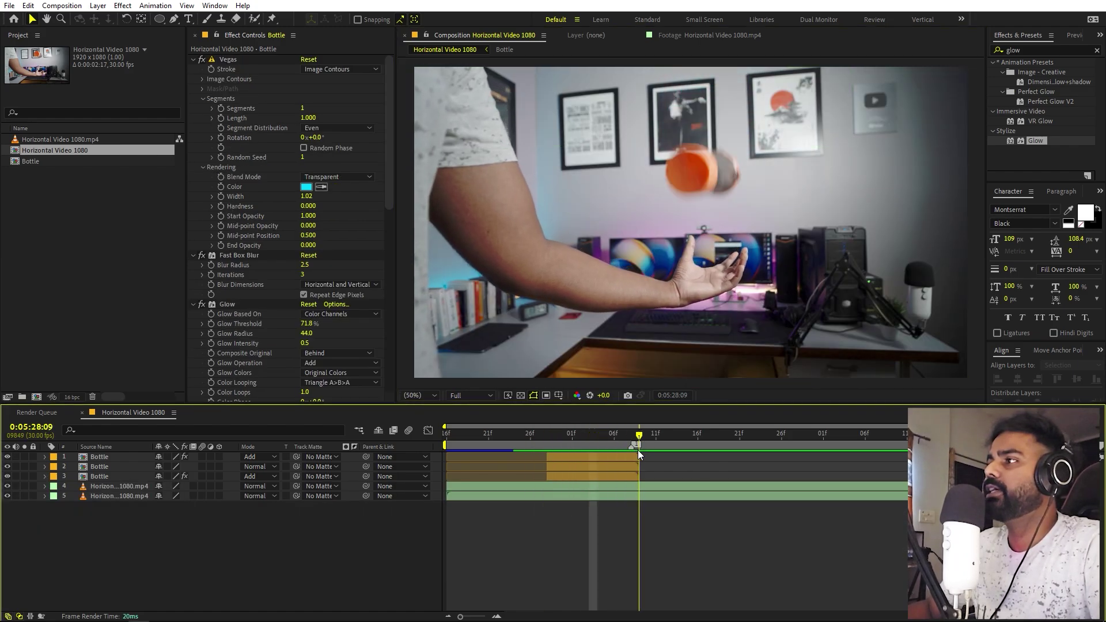
Create a new adjustment layer in the Horizontal Video 1080 composition
right_click(177, 556)
mouse_move(248, 416)
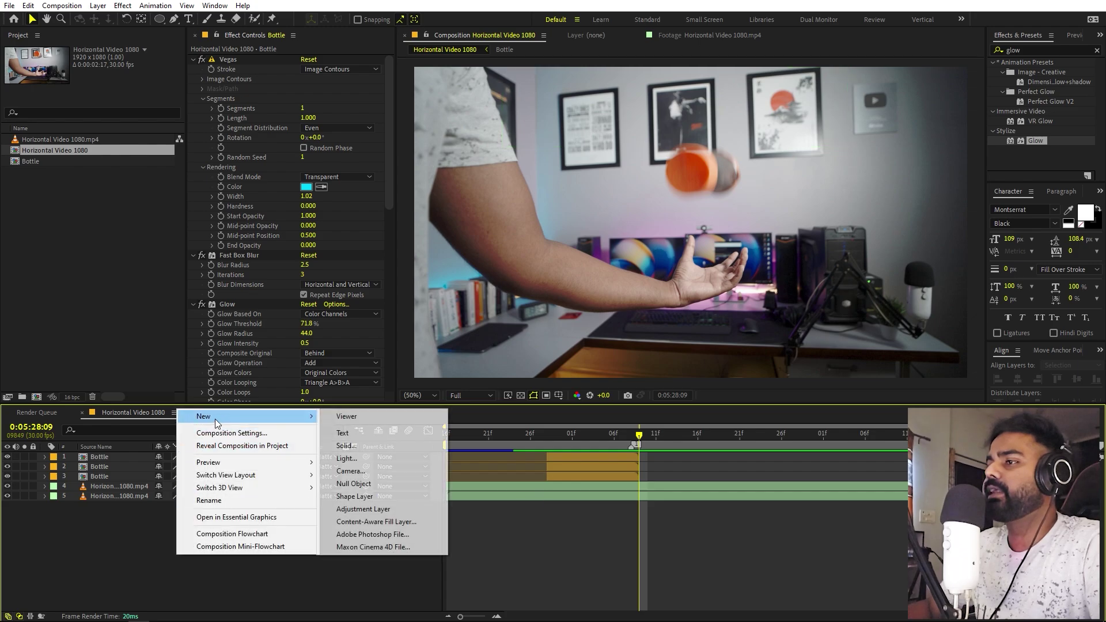
click(365, 513)
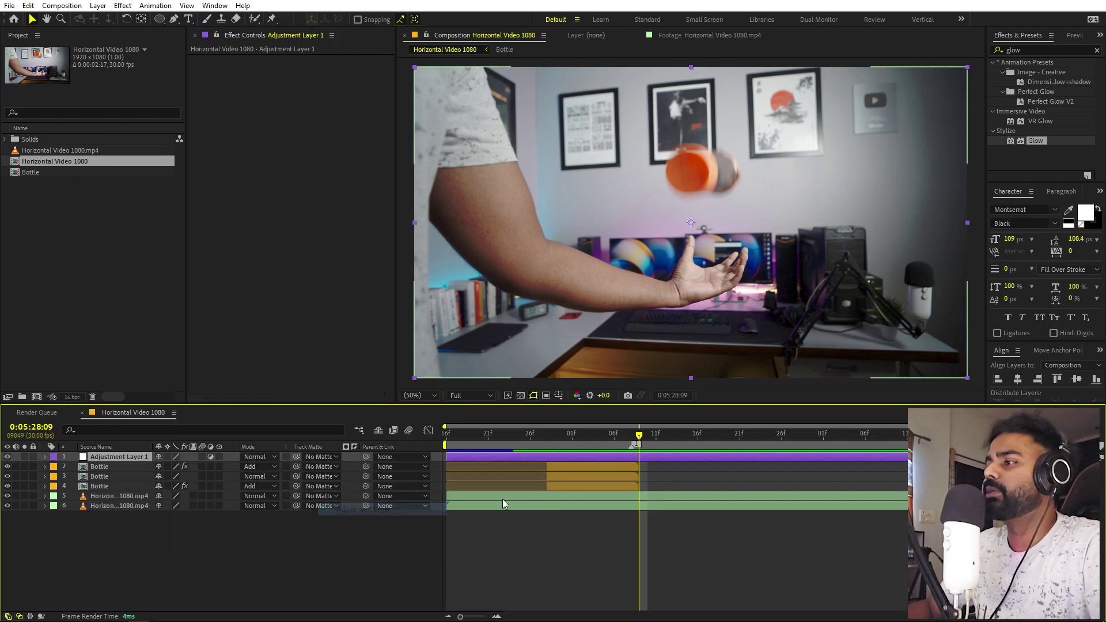
Apply CC Flo Motion to the adjustment layer and move the layer directly beneath the three Bottle layers
click(572, 435)
click(1044, 47)
text(cc)
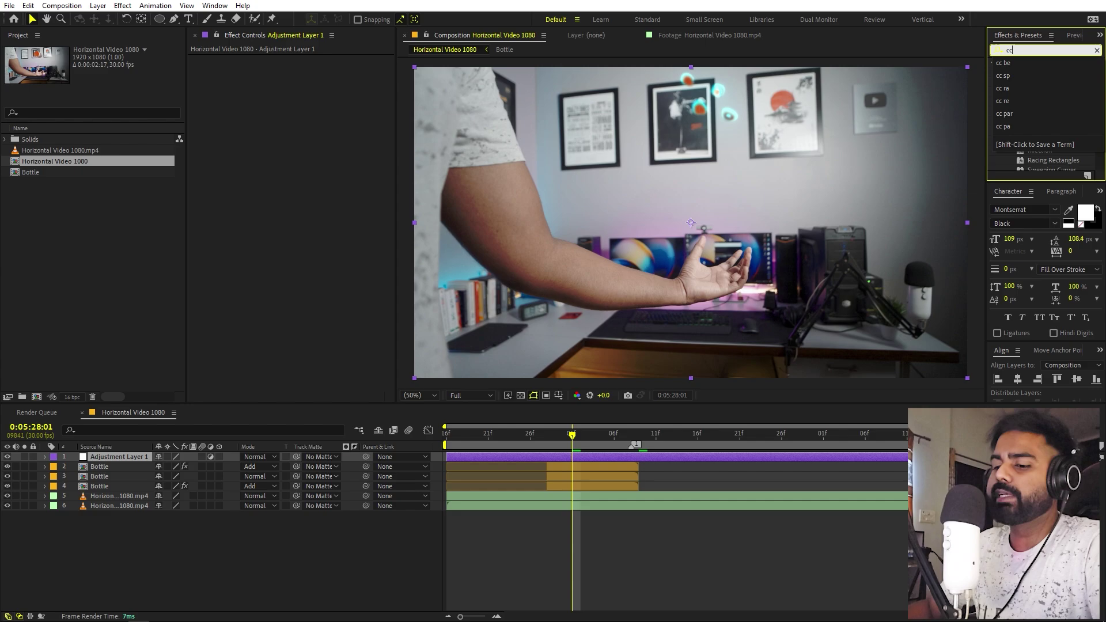
text( flo)
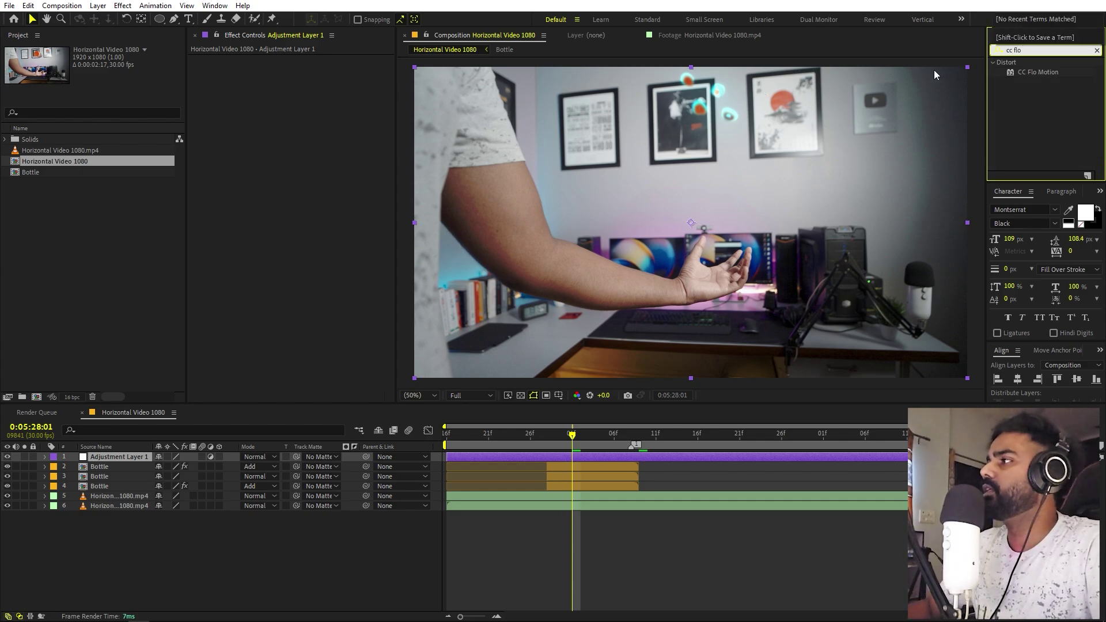
drag(1037, 74, 534, 454)
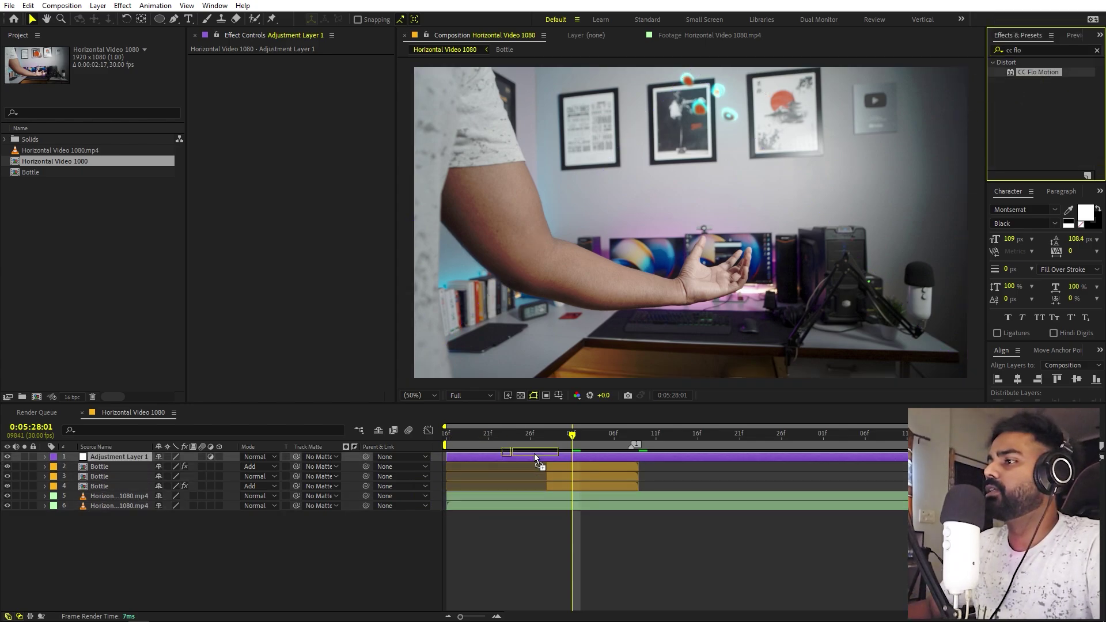
drag(142, 457, 141, 493)
click(281, 128)
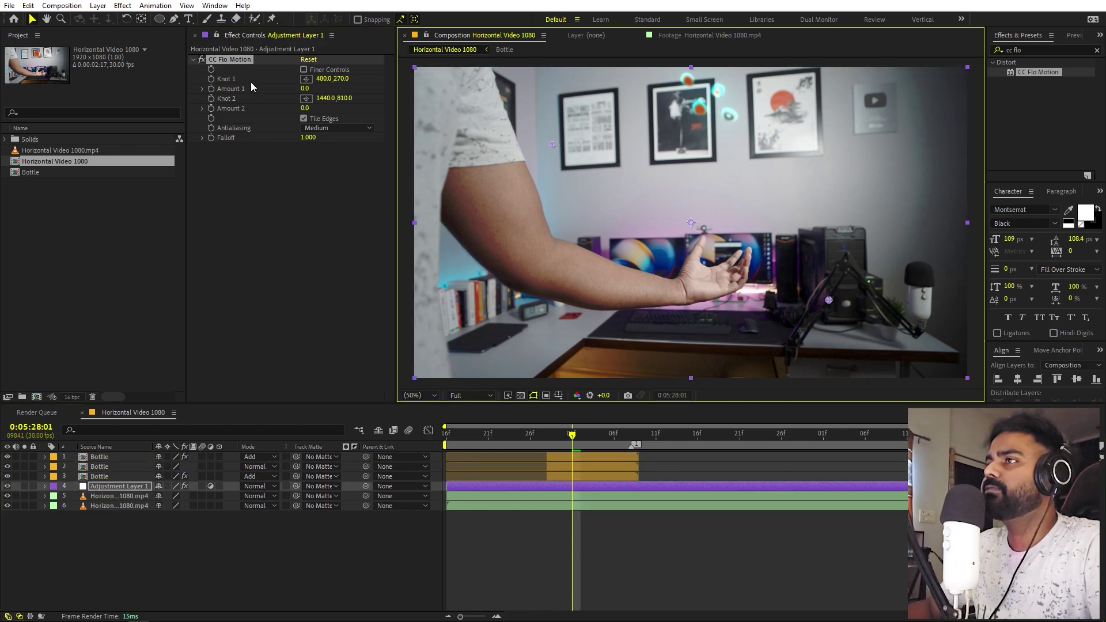
drag(303, 93, 311, 89)
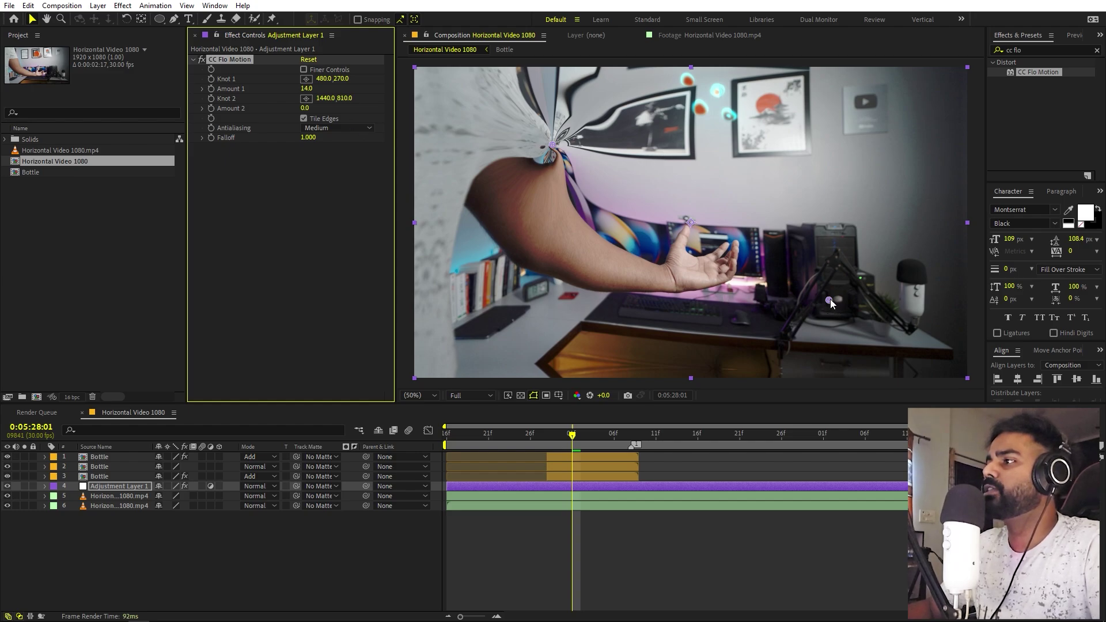
drag(830, 299, 601, 276)
drag(305, 109, 325, 109)
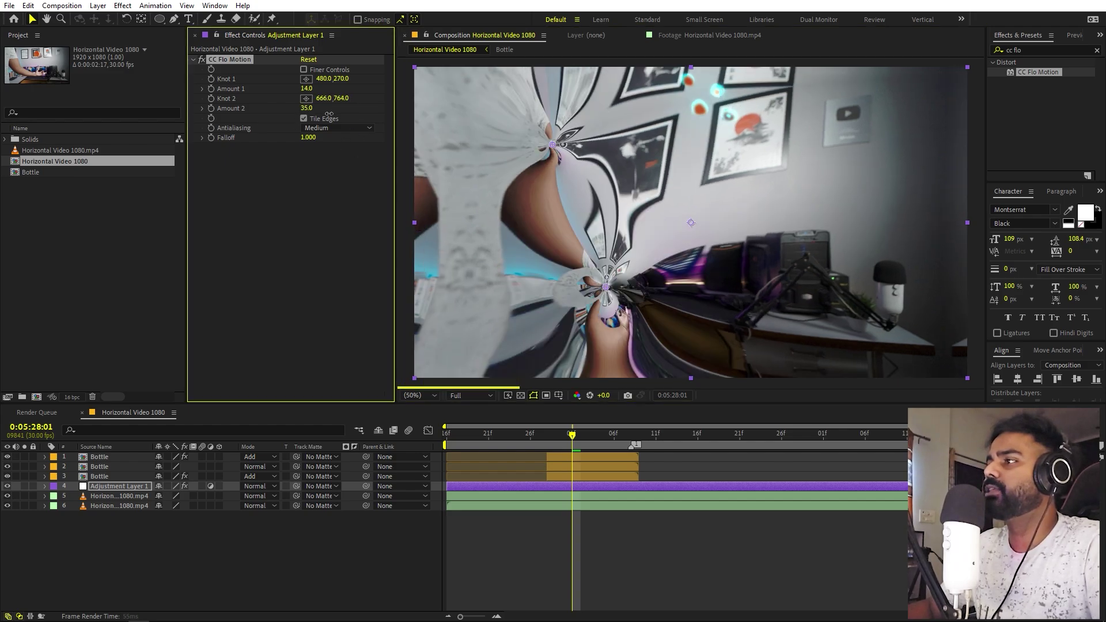
key(ctrl+z)
key(ctrl+z)
key(ctrl+z)
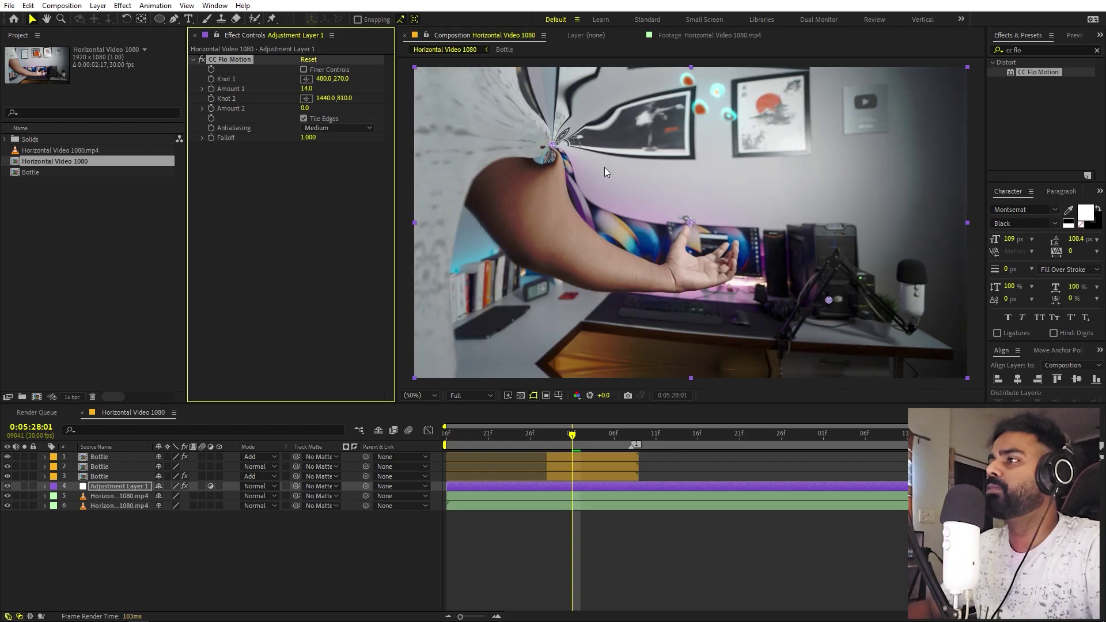
Place CC Flo Motion's Knot 1 at 984, 106 and Knot 2 at 1042, 270 around the bottle, and enable Finer Controls
click(306, 80)
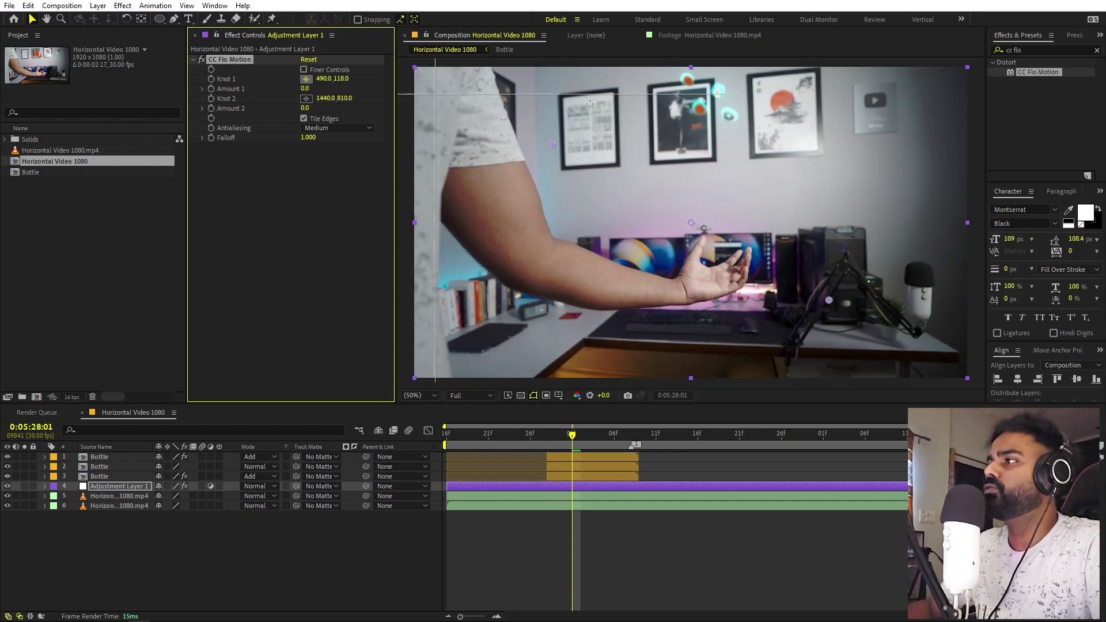
click(698, 98)
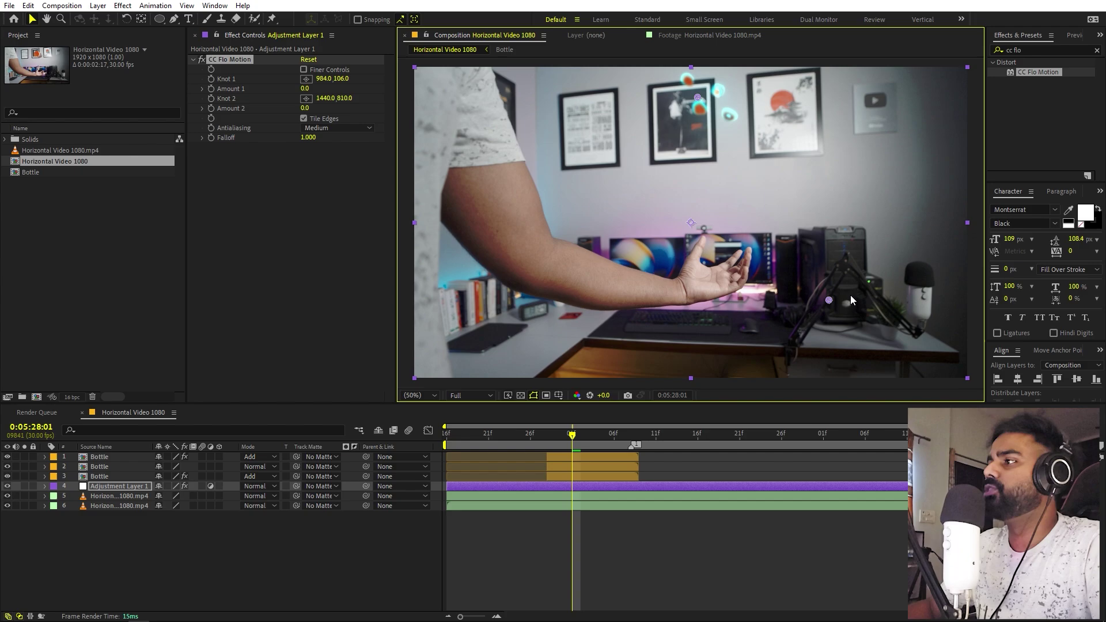
drag(706, 137, 716, 146)
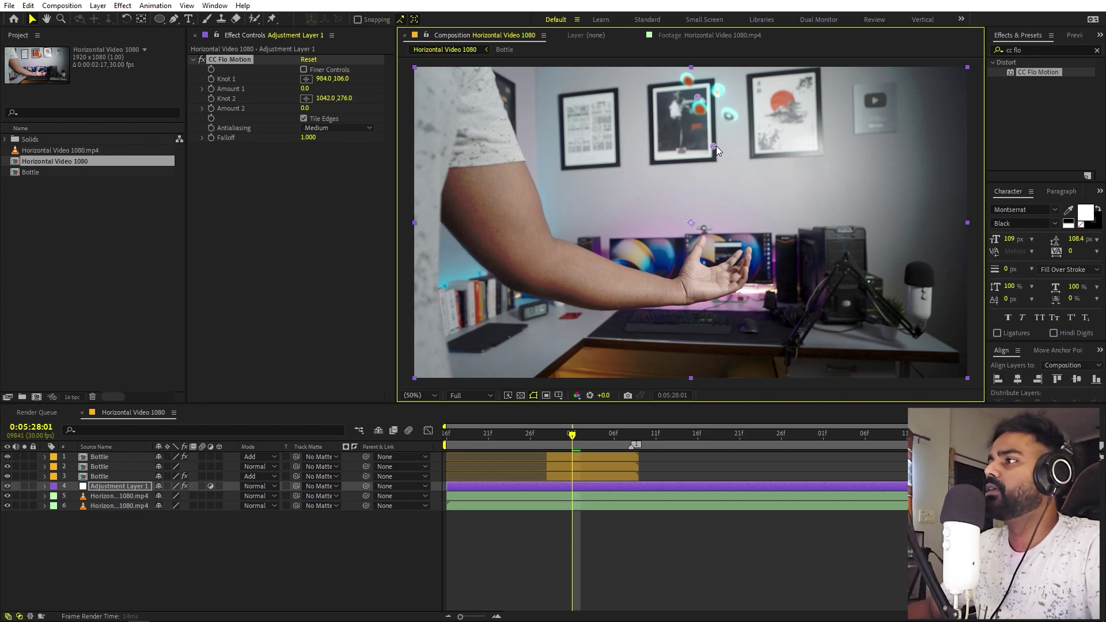
click(304, 70)
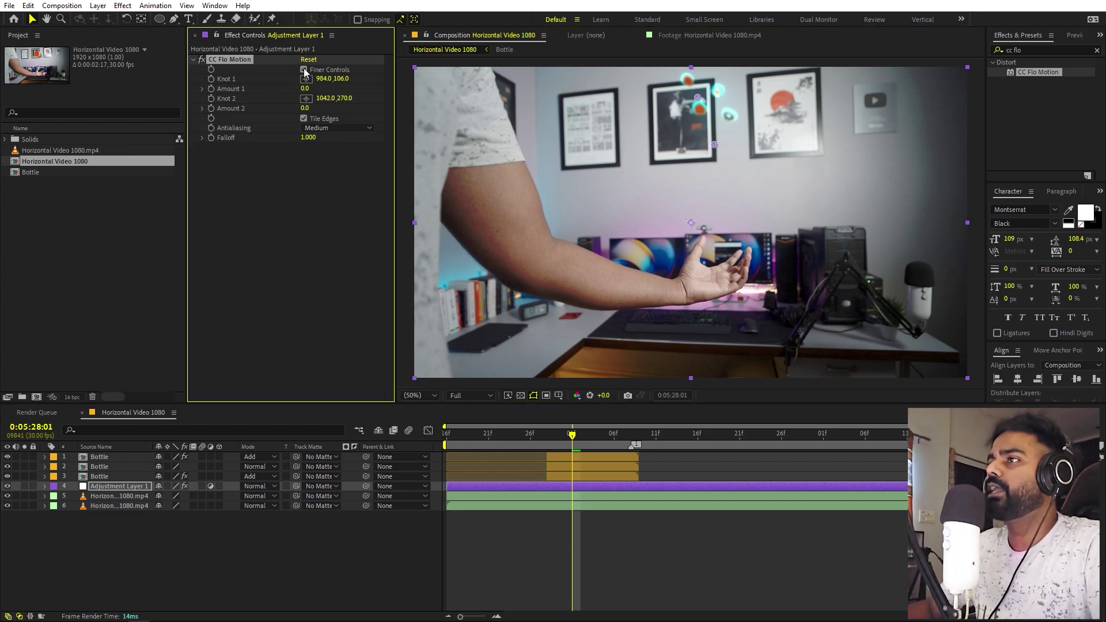
Start keyframing CC Flo Motion's Amount 1 and Amount 2 at 0, and move both keyframes to 0:05:27:28, where the Bottle layers begin
click(210, 109)
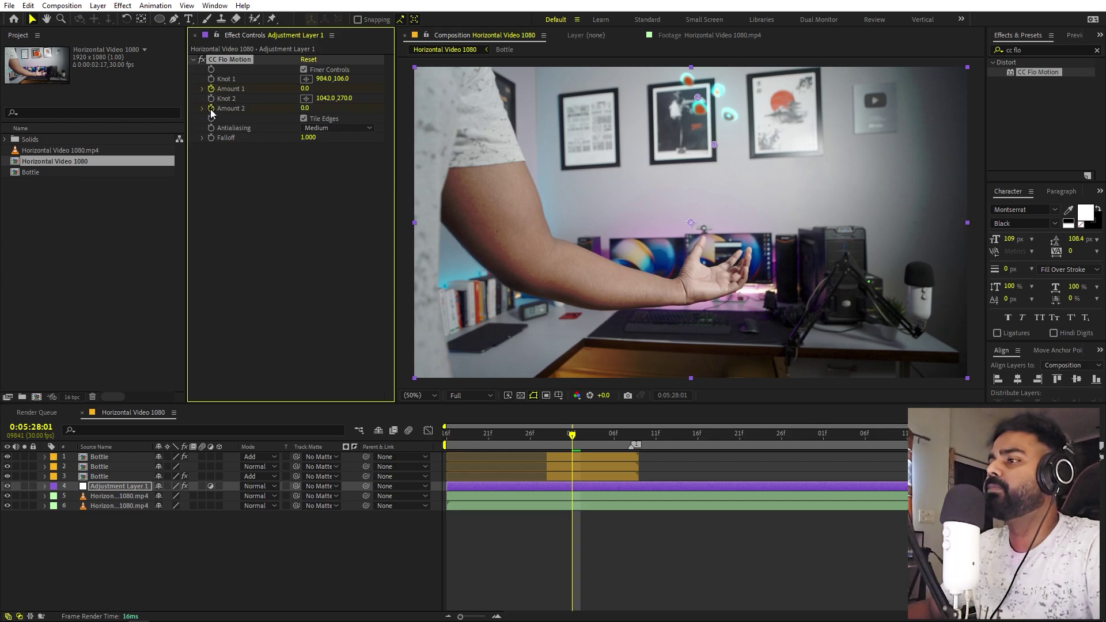
key(u)
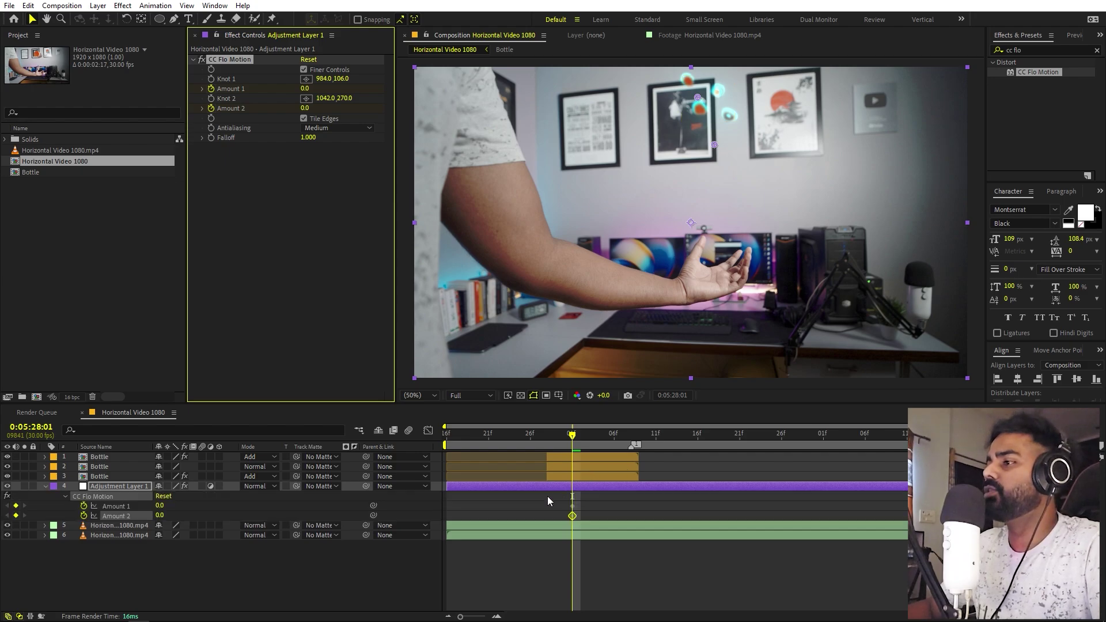
scroll(546, 496, up, 2)
drag(538, 437, 547, 439)
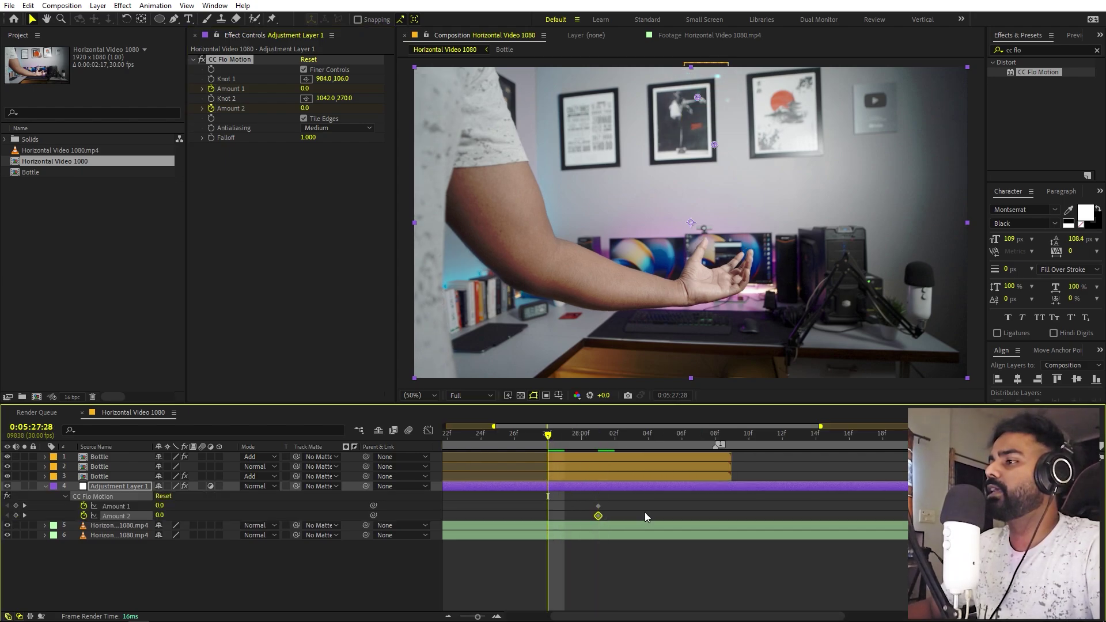
drag(629, 498, 600, 510)
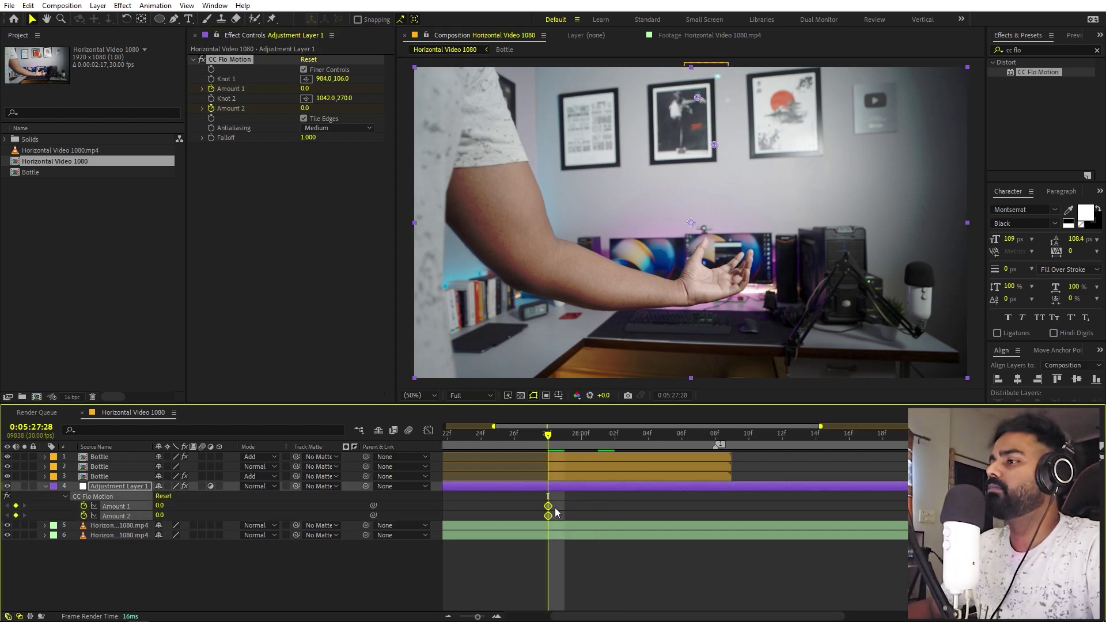
Keyframe Amount 1 at 45 and Amount 2 at 53 at 0:05:28:02, and return both to 0 at 0:05:28:06
key(space)
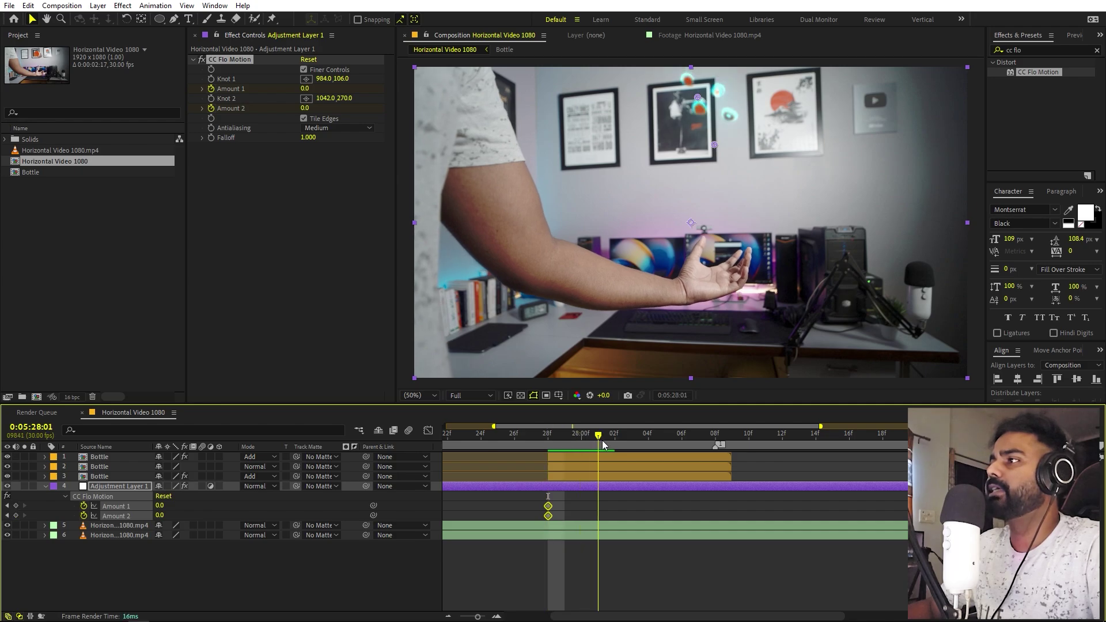
mouse_move(304, 87)
mouse_down()
mouse_move(313, 108)
mouse_move(336, 115)
mouse_move(321, 88)
mouse_up()
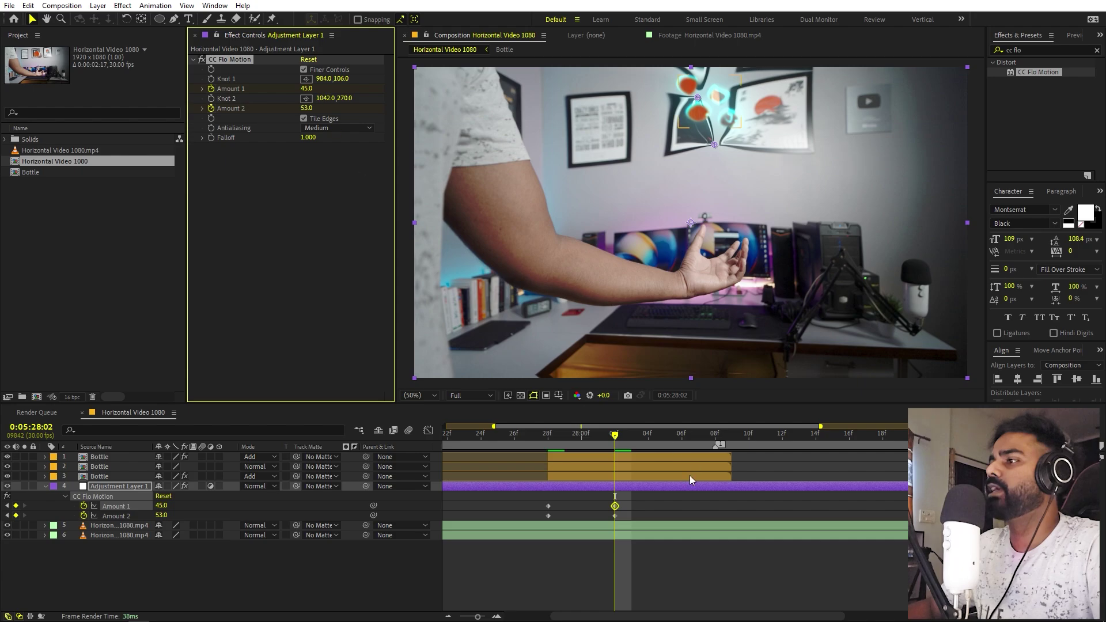
drag(632, 436, 691, 442)
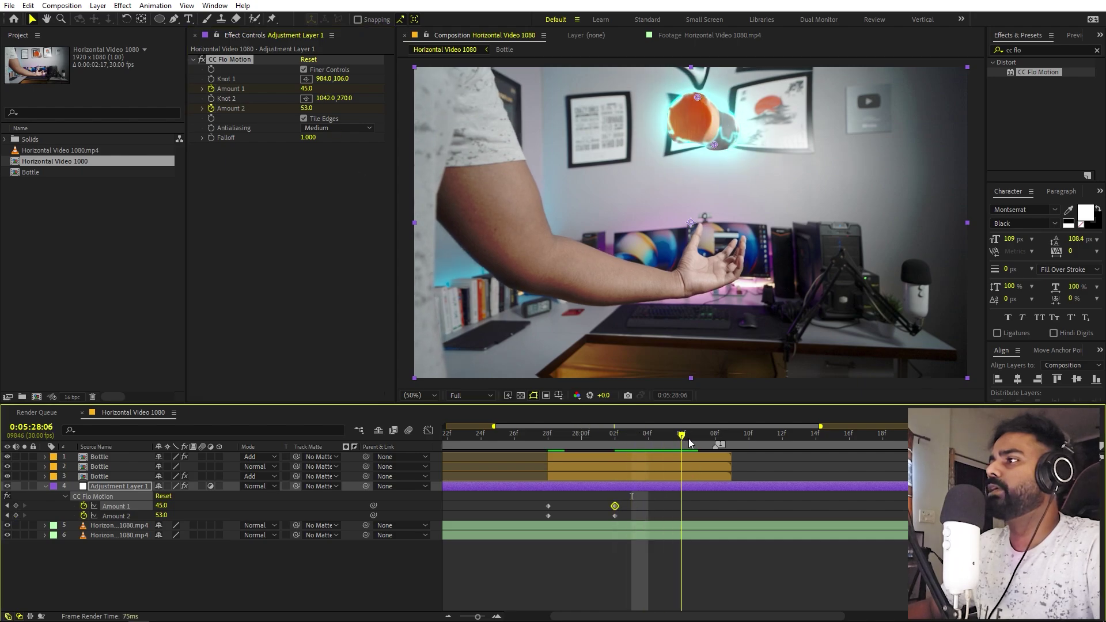
click(305, 88)
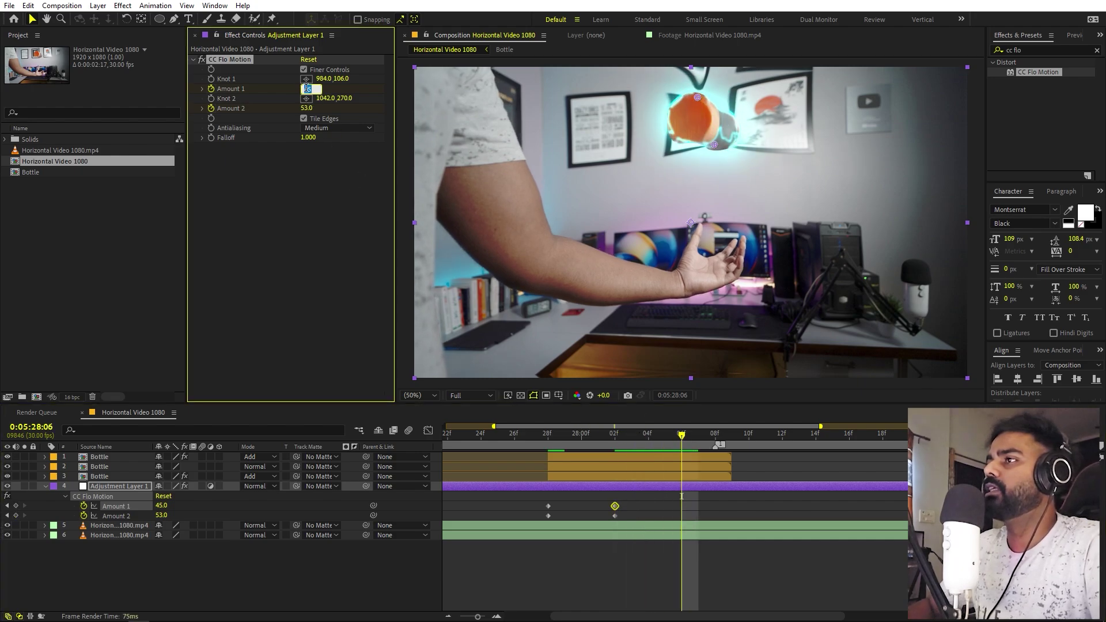
text(0)
key(Tab)
key(Tab)
text(0)
key(Return)
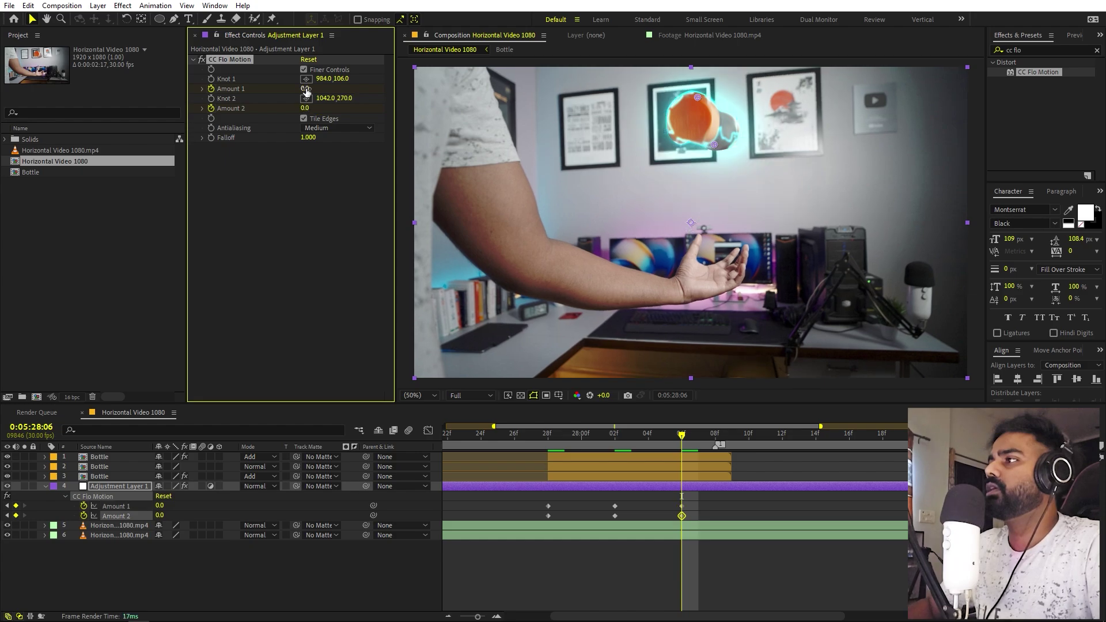
Apply Easy Ease to all the Amount 1 and Amount 2 keyframes and preview the warp
drag(701, 508, 536, 516)
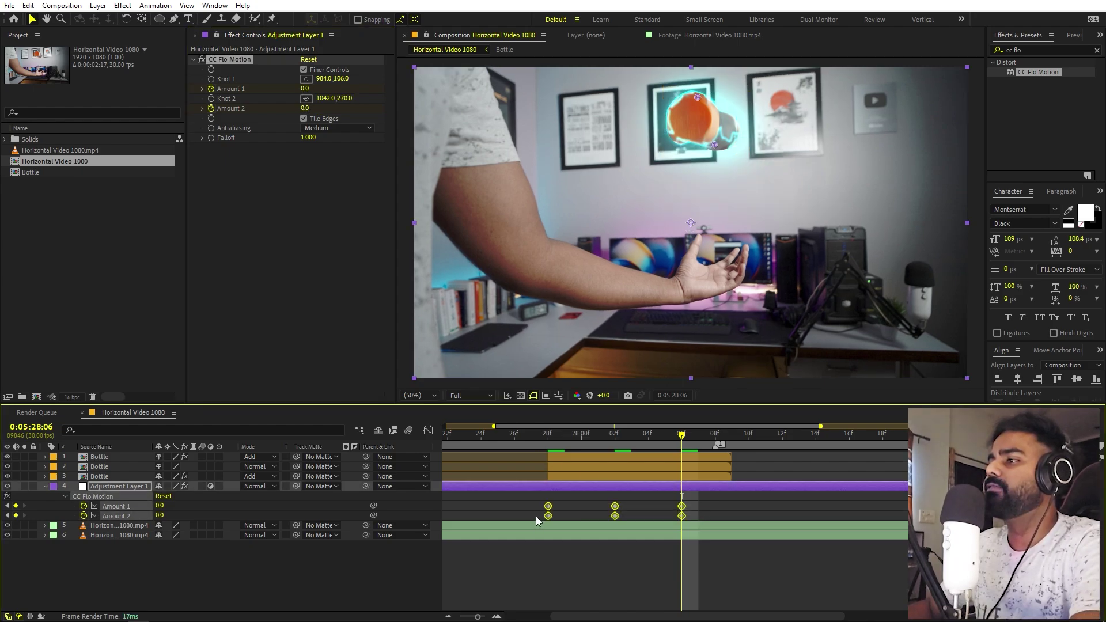
key(F9)
key(shift+Page_Up)
key(space)
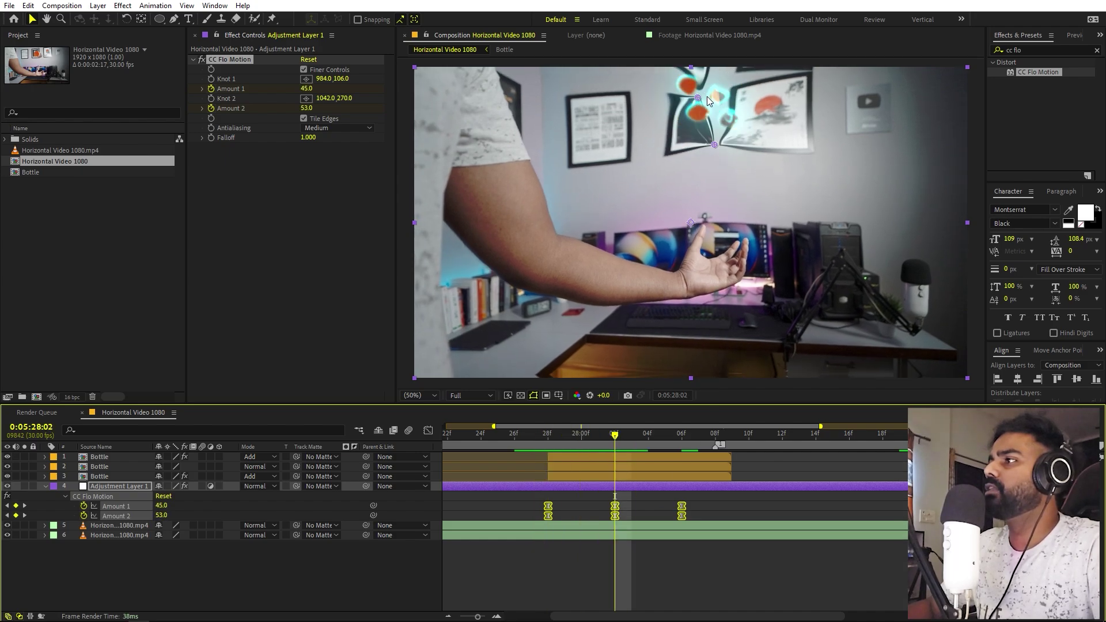
Move Knot 1 to 1006, 162 and Knot 2 to 1078, 222, set CC Flo Motion's Falloff to 1.220, and preview the warp
mouse_move(698, 98)
mouse_down()
mouse_move(724, 149)
mouse_move(727, 127)
mouse_move(703, 111)
mouse_up()
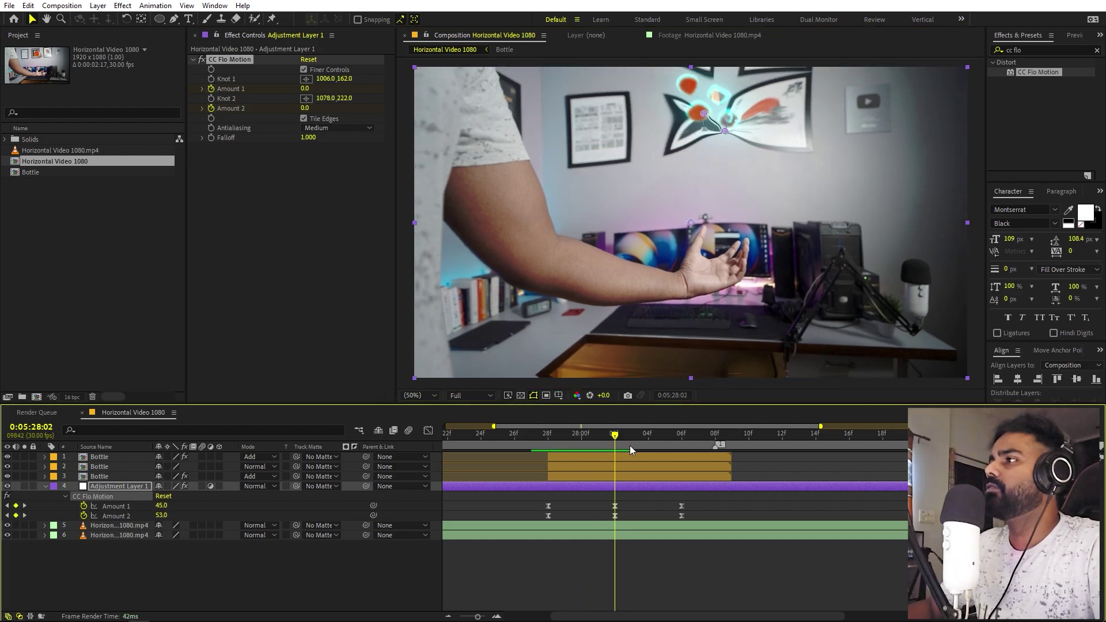
drag(630, 444, 681, 453)
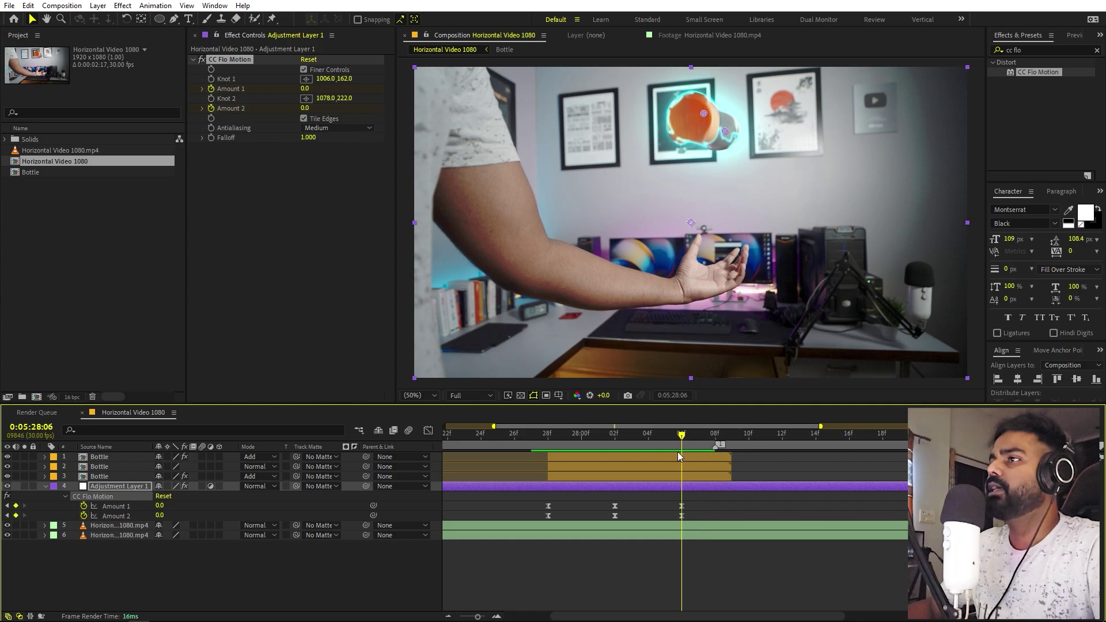
drag(314, 142, 334, 139)
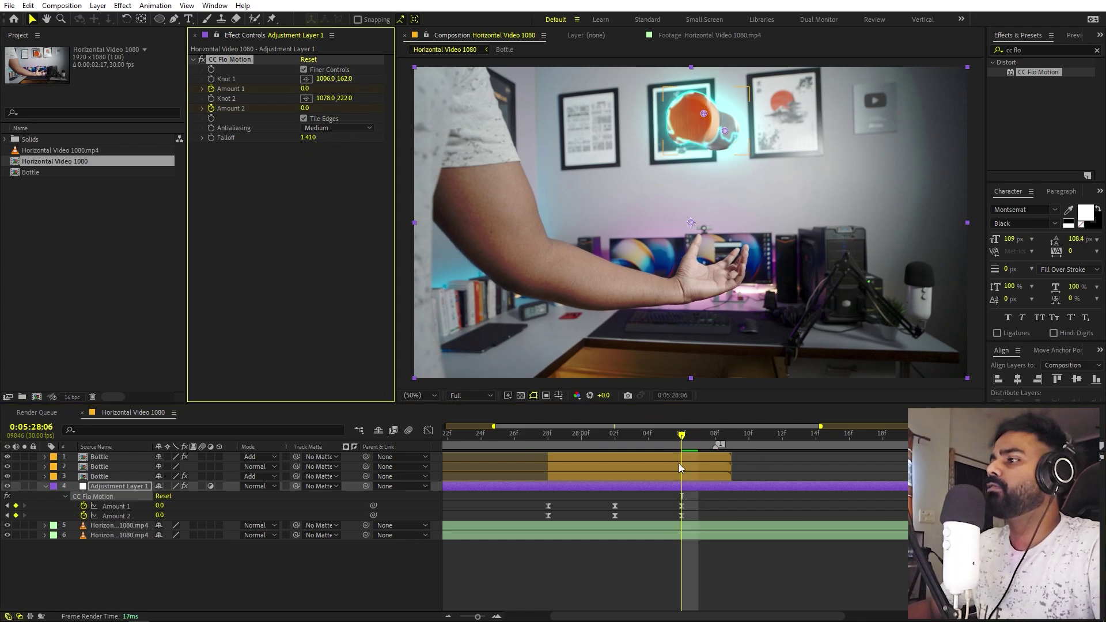
drag(639, 427, 613, 448)
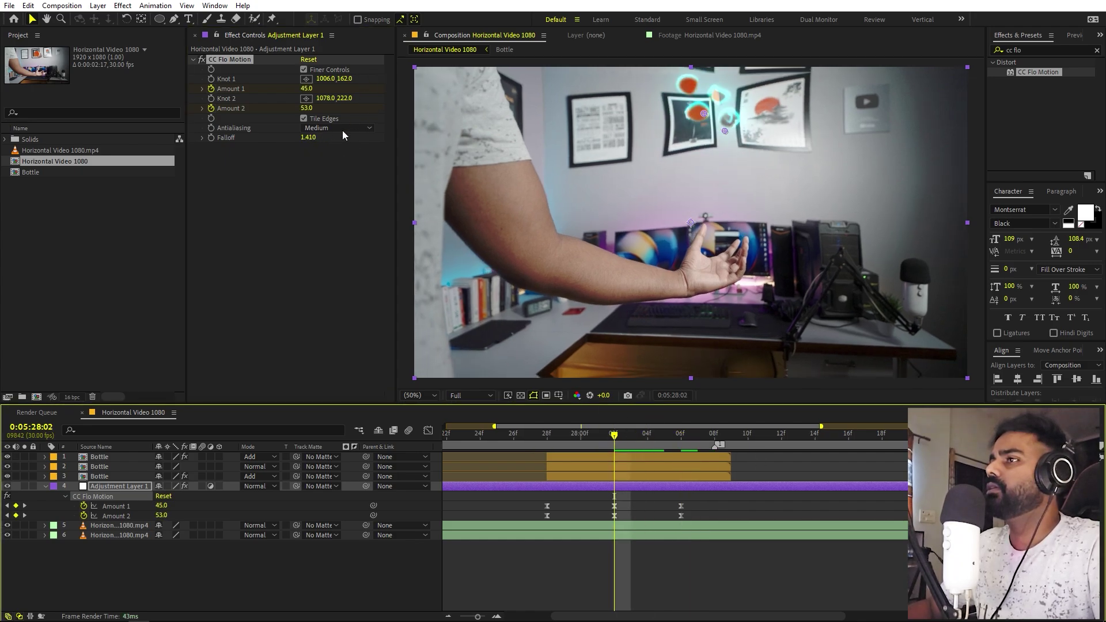
click(311, 147)
mouse_move(311, 138)
mouse_down()
mouse_move(283, 156)
mouse_move(318, 159)
mouse_up()
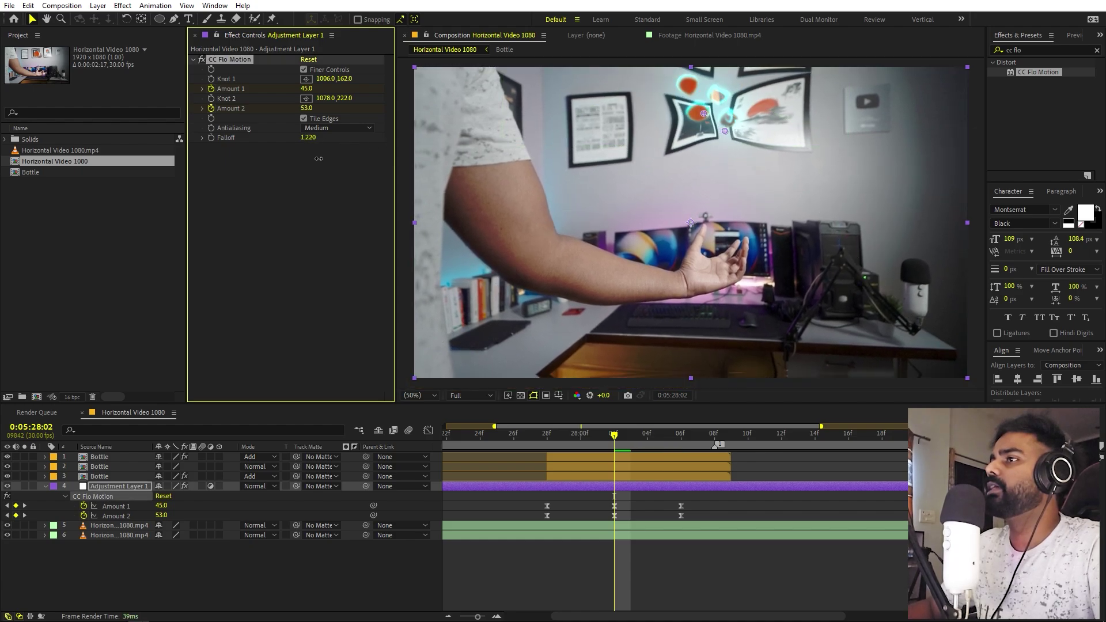
click(558, 443)
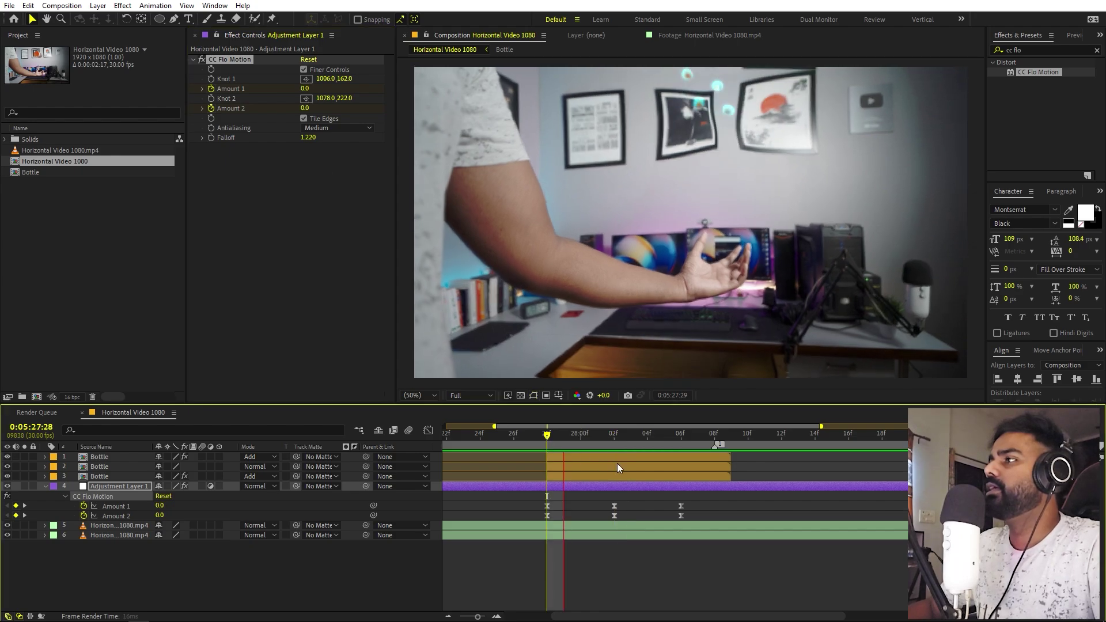
drag(617, 448, 686, 447)
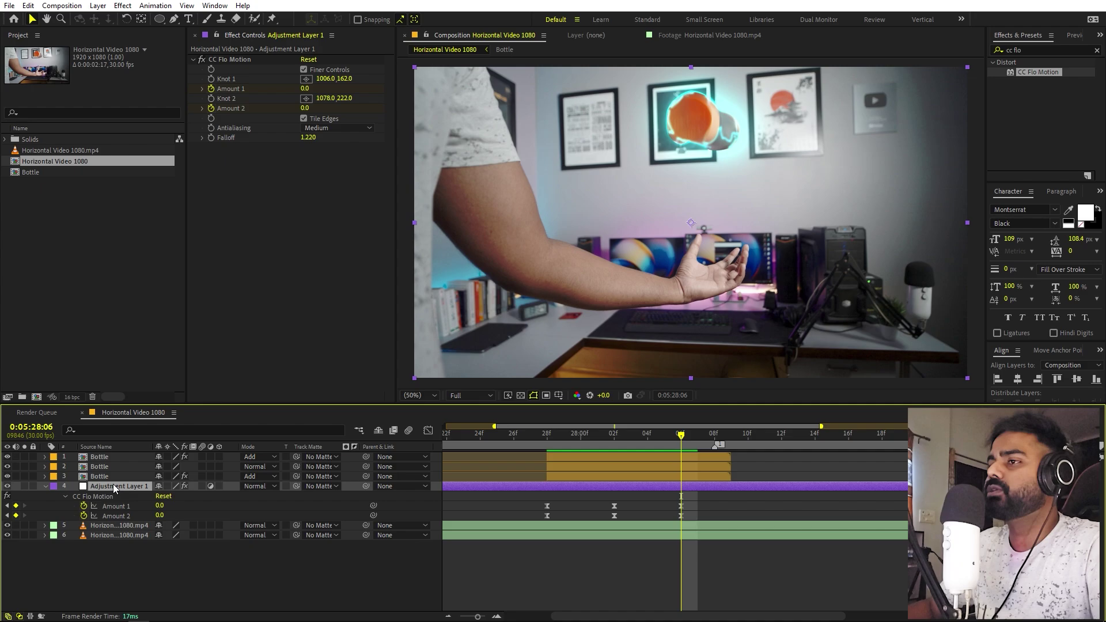
Create a second adjustment layer directly above the CC Flo Motion adjustment layer
right_click(152, 564)
mouse_move(206, 436)
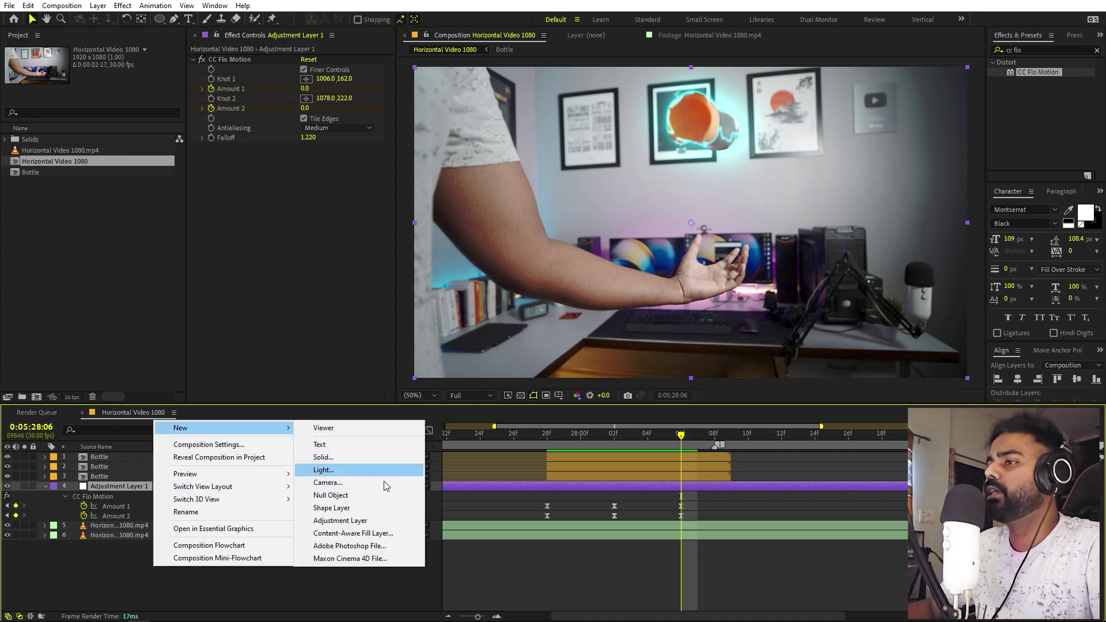
click(346, 520)
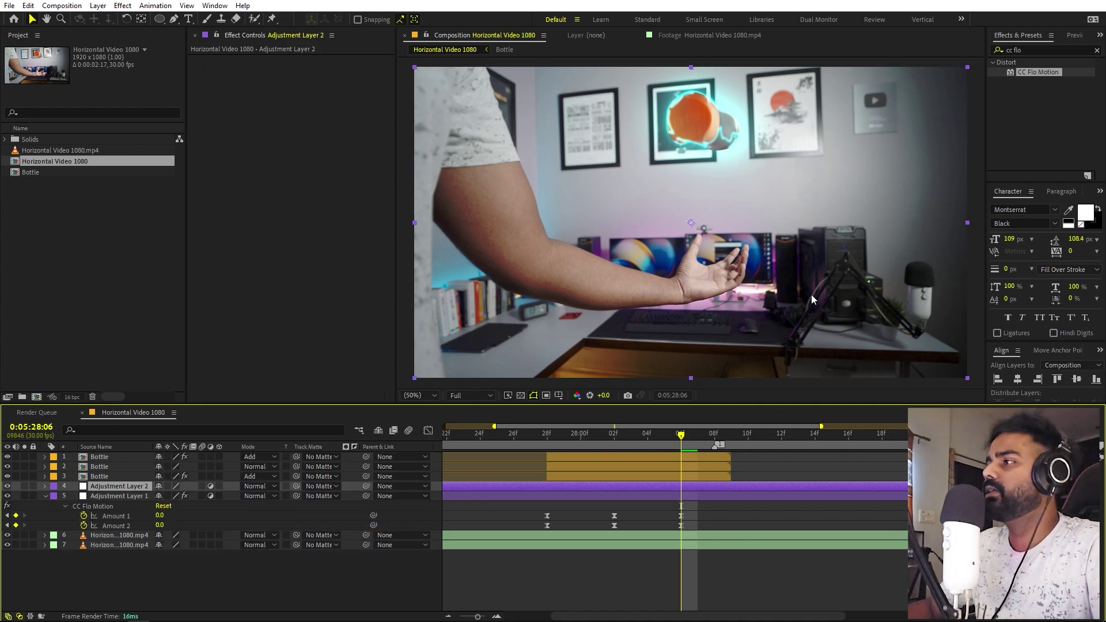
Apply the Bulge effect to the new adjustment layer and move the layer directly beneath the CC Flo Motion adjustment layer
click(1025, 50)
text(bu)
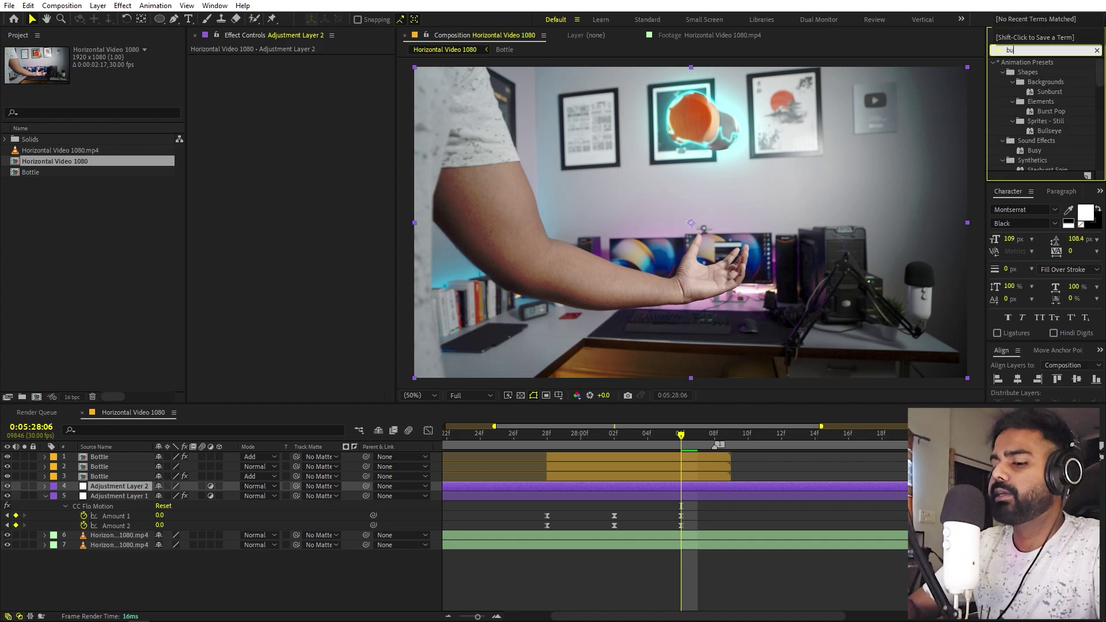
text(lg)
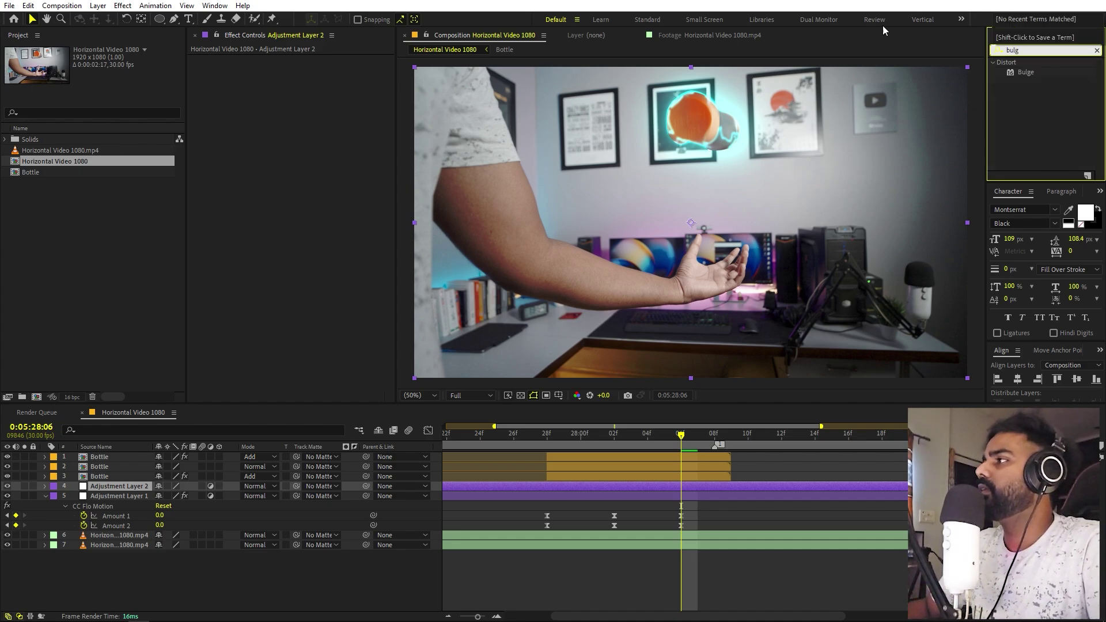
drag(1025, 72, 122, 531)
drag(513, 442, 629, 445)
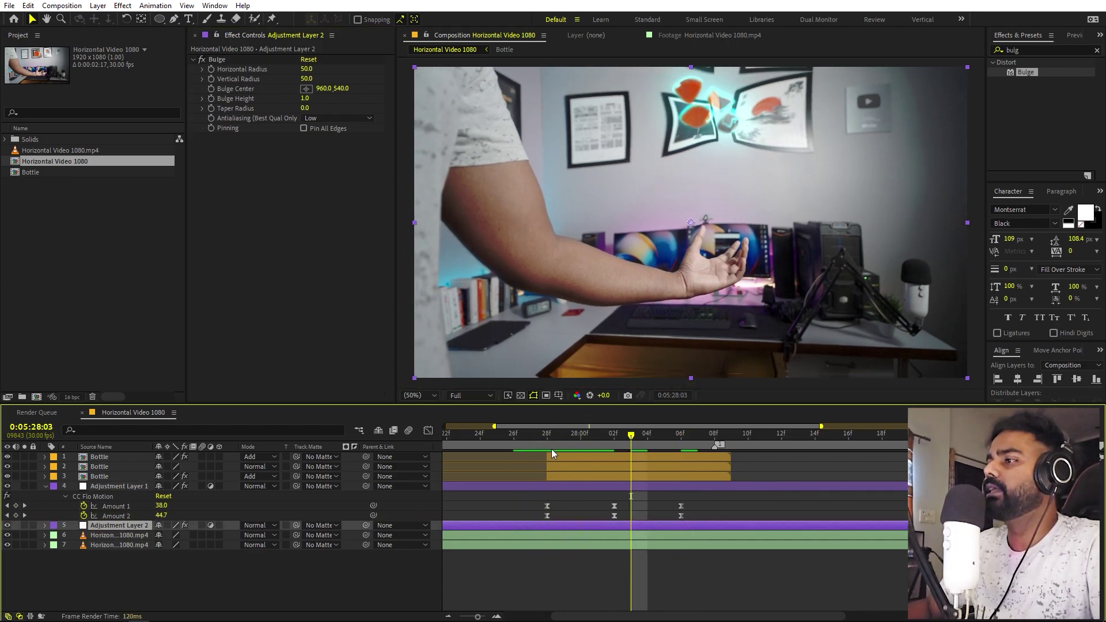
At 0:05:27:25, set Bulge's Horizontal Radius to 212 and Vertical Radius to 232, and enable Pin All Edges
drag(551, 448, 597, 460)
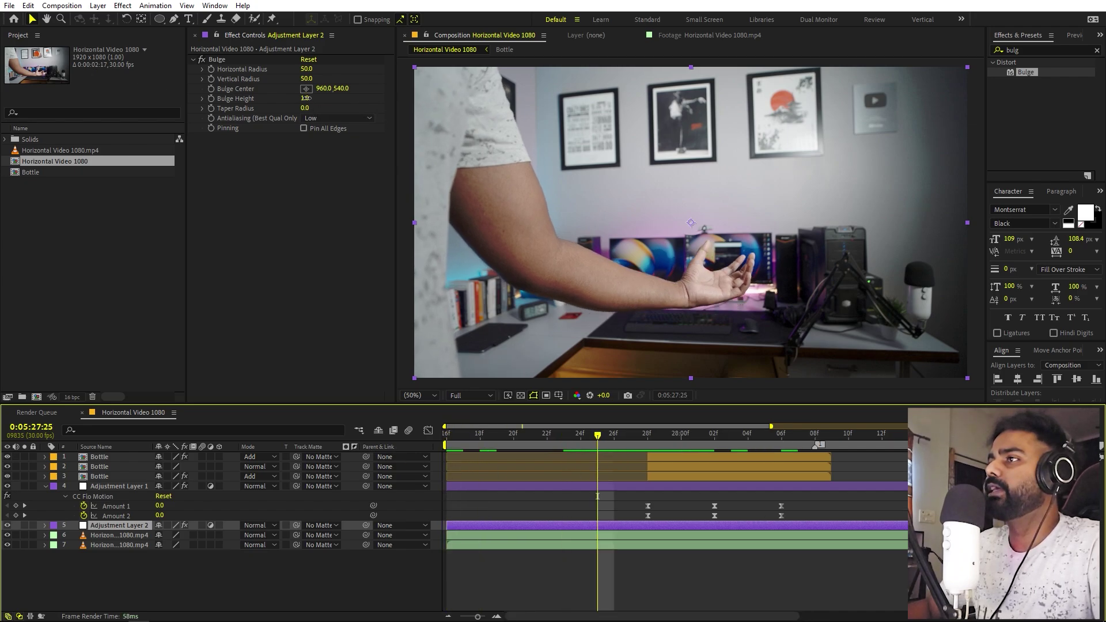
drag(306, 97, 390, 82)
key(ctrl+z)
drag(306, 78, 391, 82)
drag(308, 68, 381, 178)
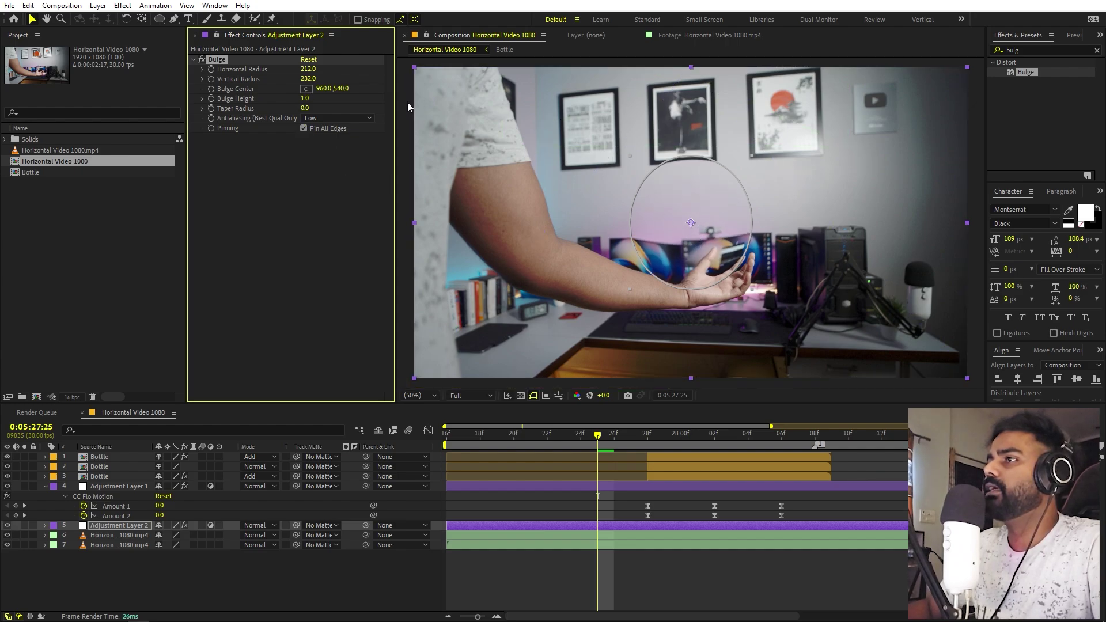
Place the Bulge Center at 1028, 224 over the middle picture frame where the bottle appears
click(306, 88)
click(705, 132)
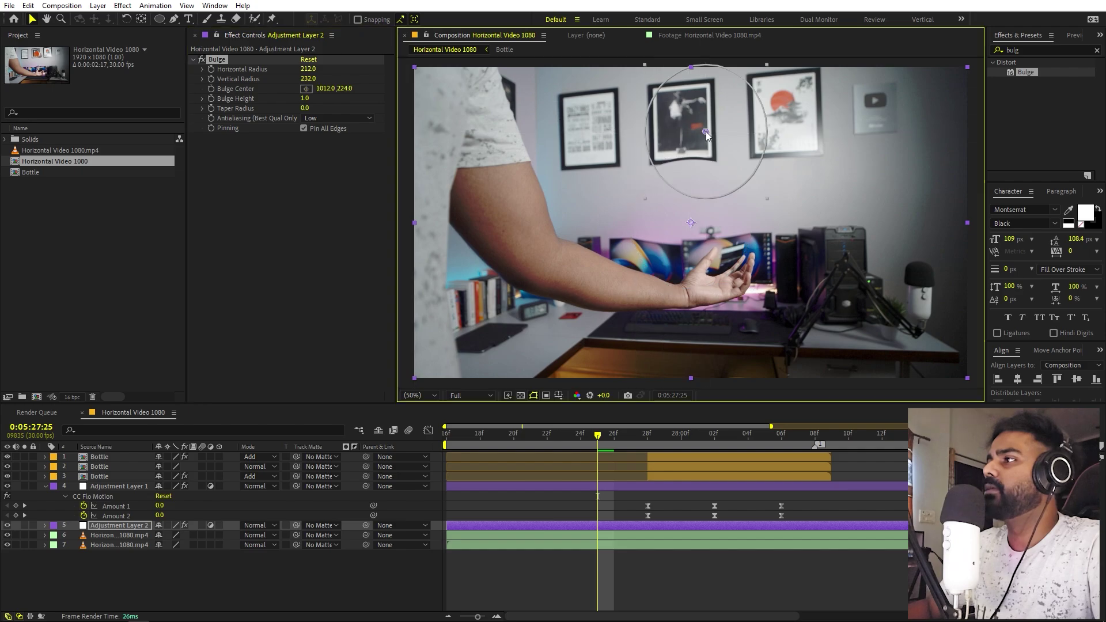
click(693, 439)
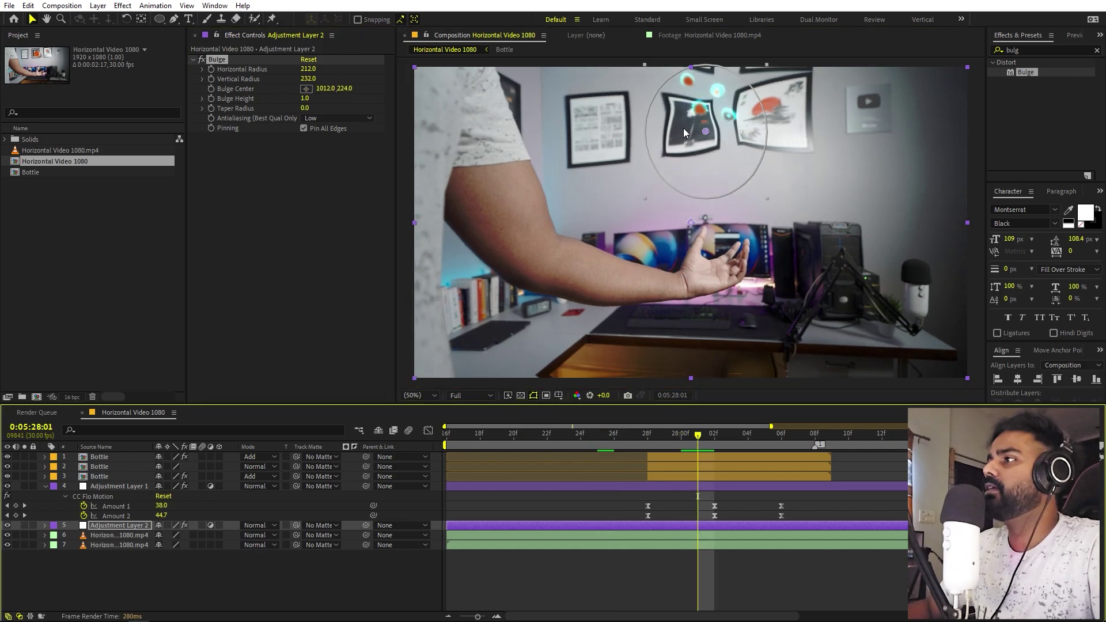
drag(708, 131, 710, 131)
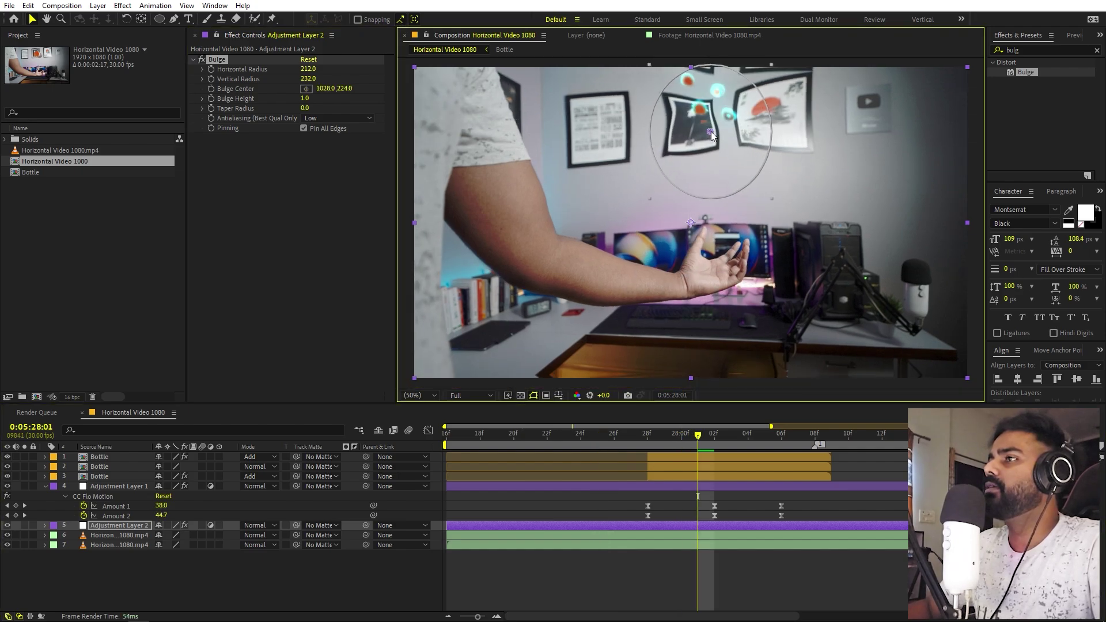
click(265, 199)
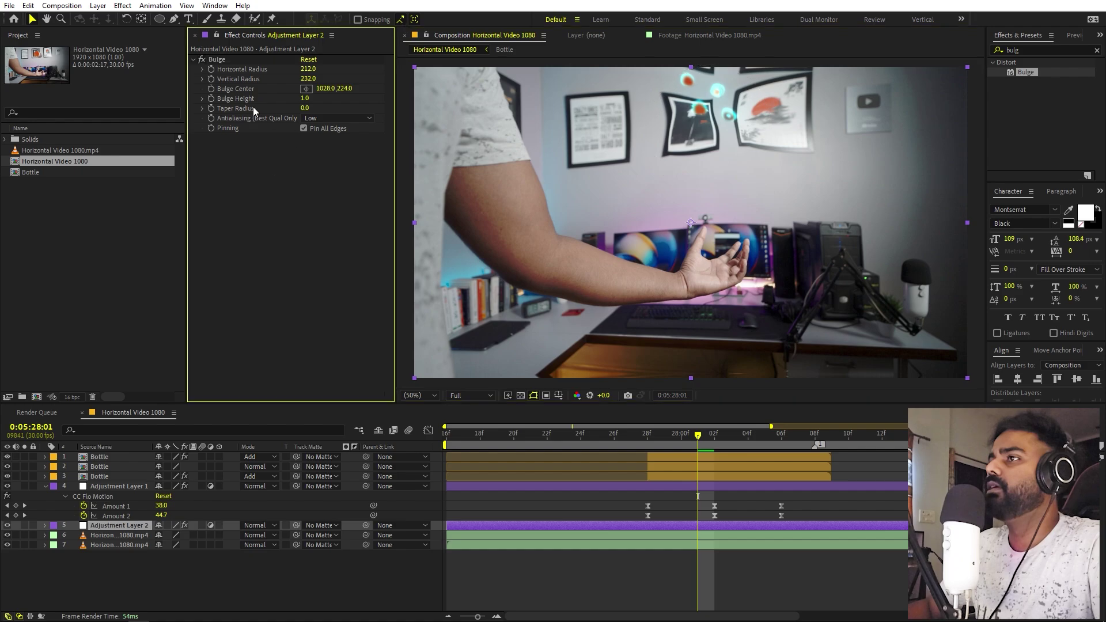
Set Bulge Height to 0 and start keyframing it at 0:05:27:23, showing the keyframe under the layer
click(308, 99)
text(0)
key(Return)
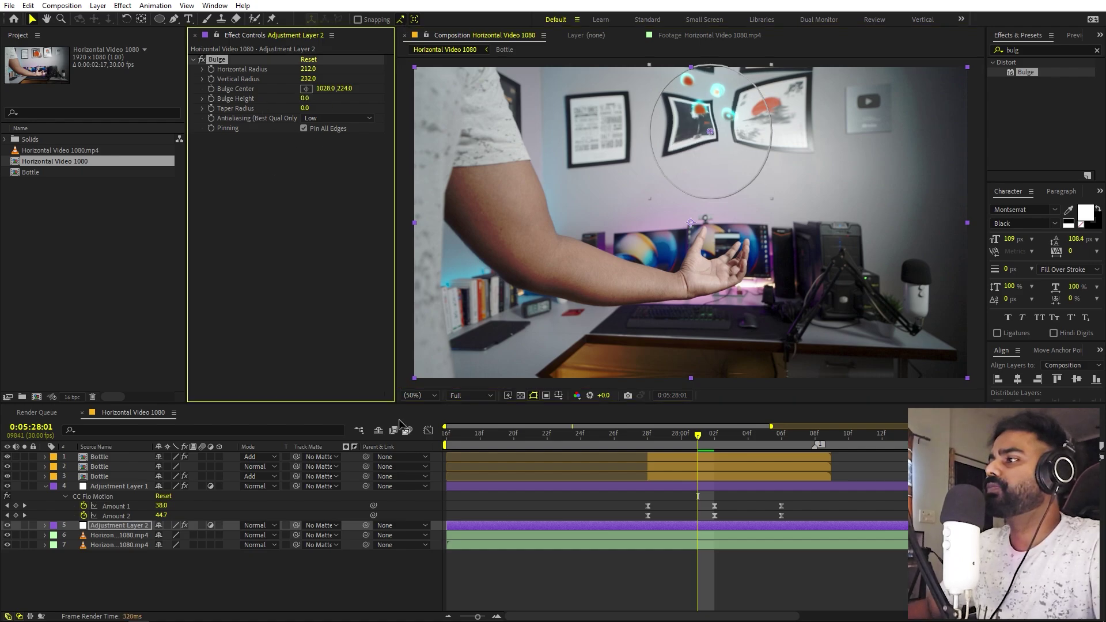
drag(583, 444, 563, 459)
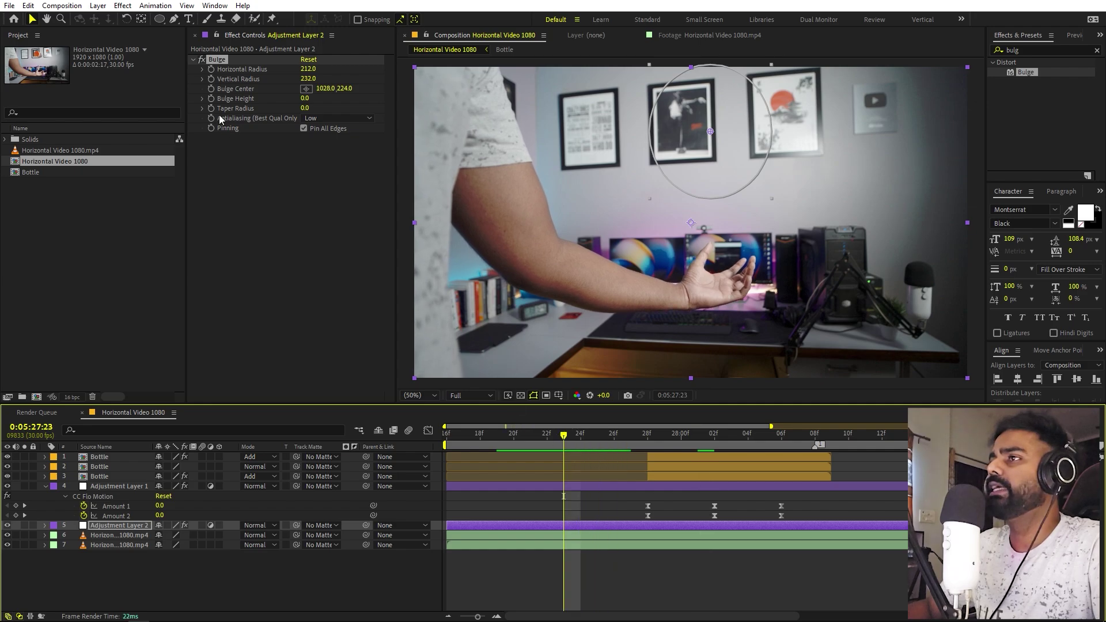
click(211, 98)
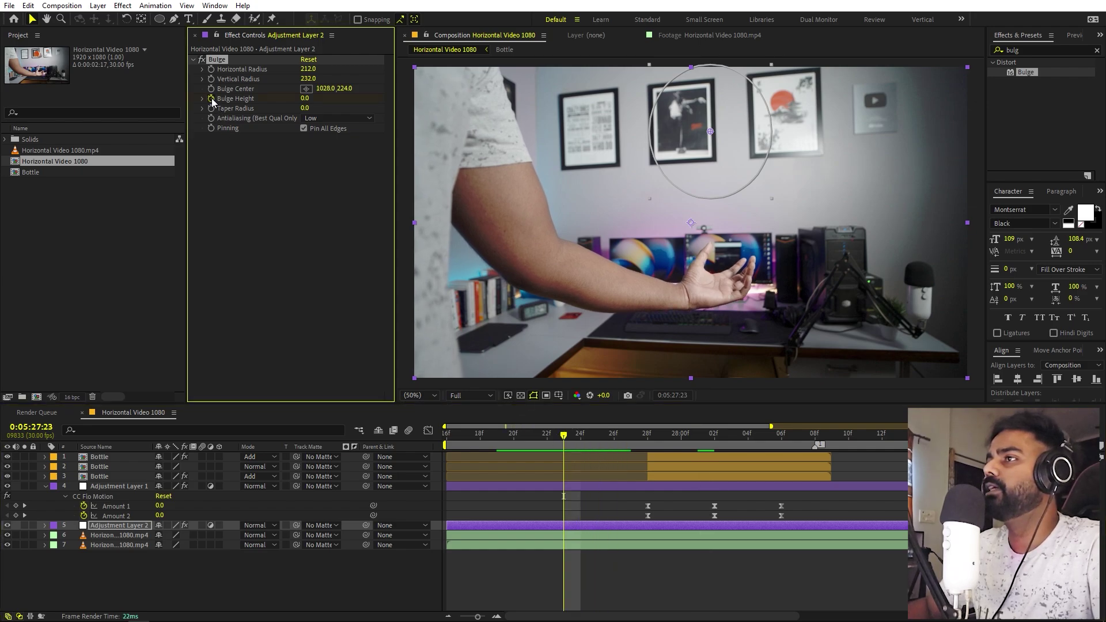
key(u)
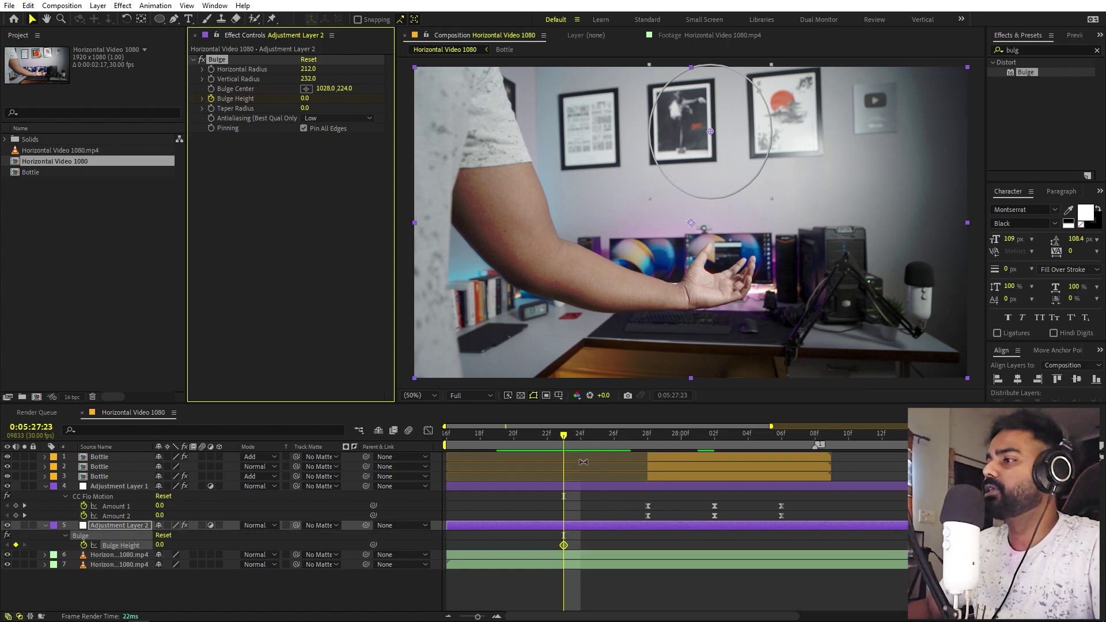
Keyframe Bulge Height at 1.0 at 0:05:27:26
drag(569, 438, 614, 436)
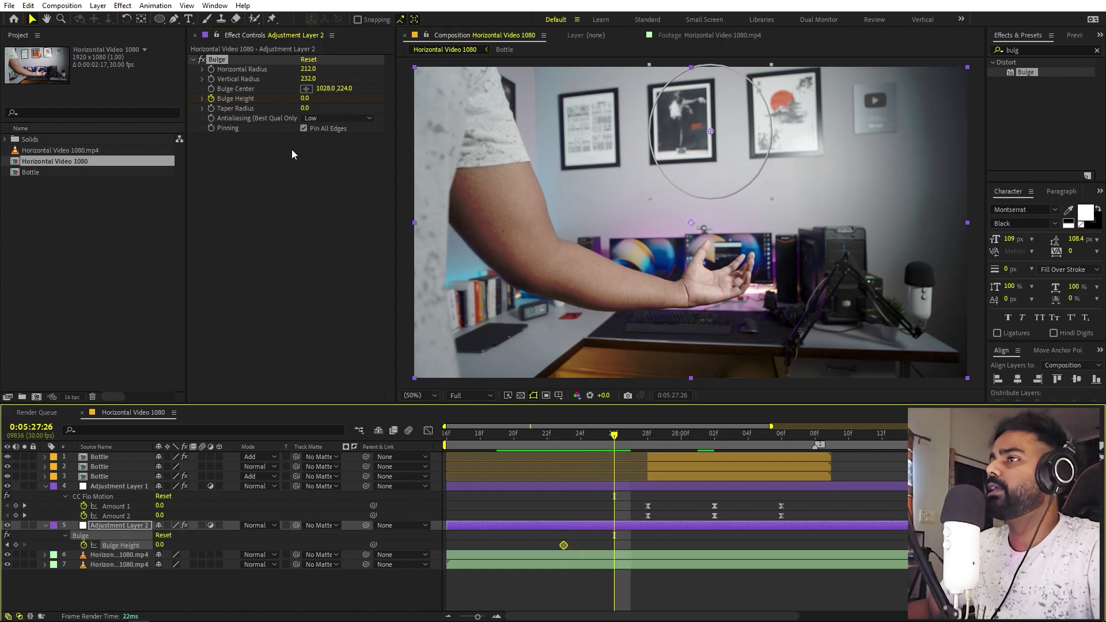
drag(305, 97, 372, 105)
click(618, 418)
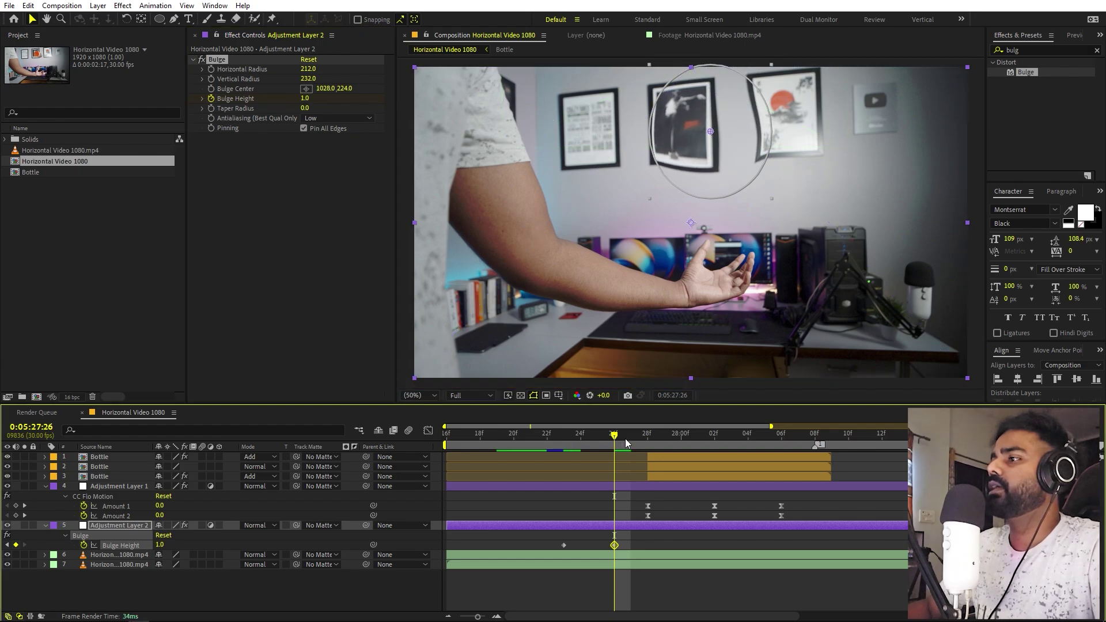
Keyframe Bulge Height at -2.0 at 0:05:27:28, trying about -3 first
key(Page_Down)
key(Page_Down)
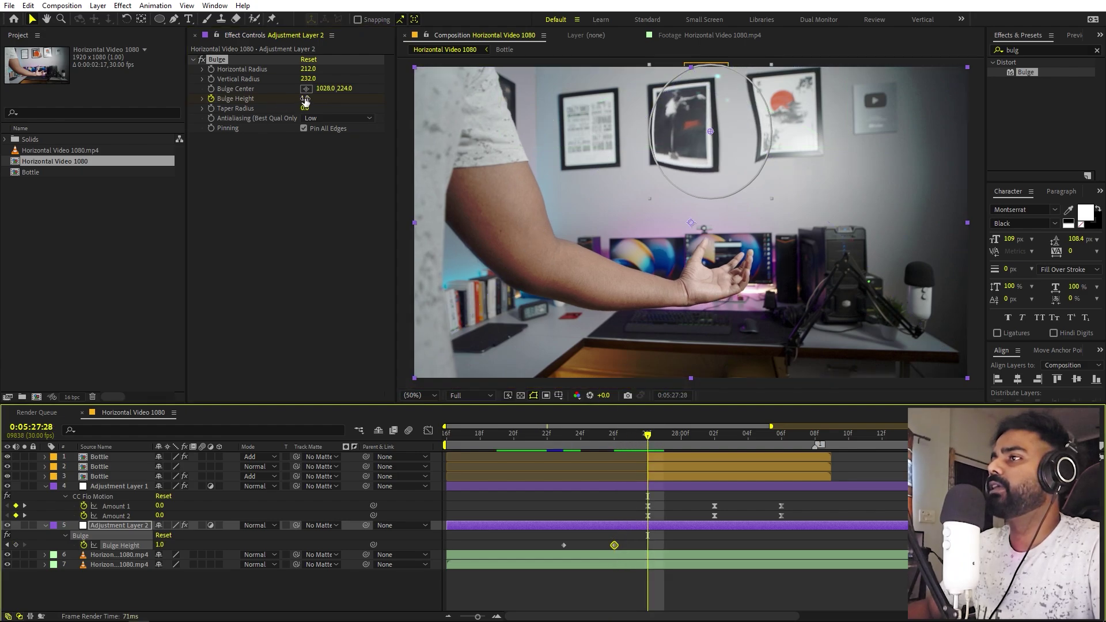
click(305, 99)
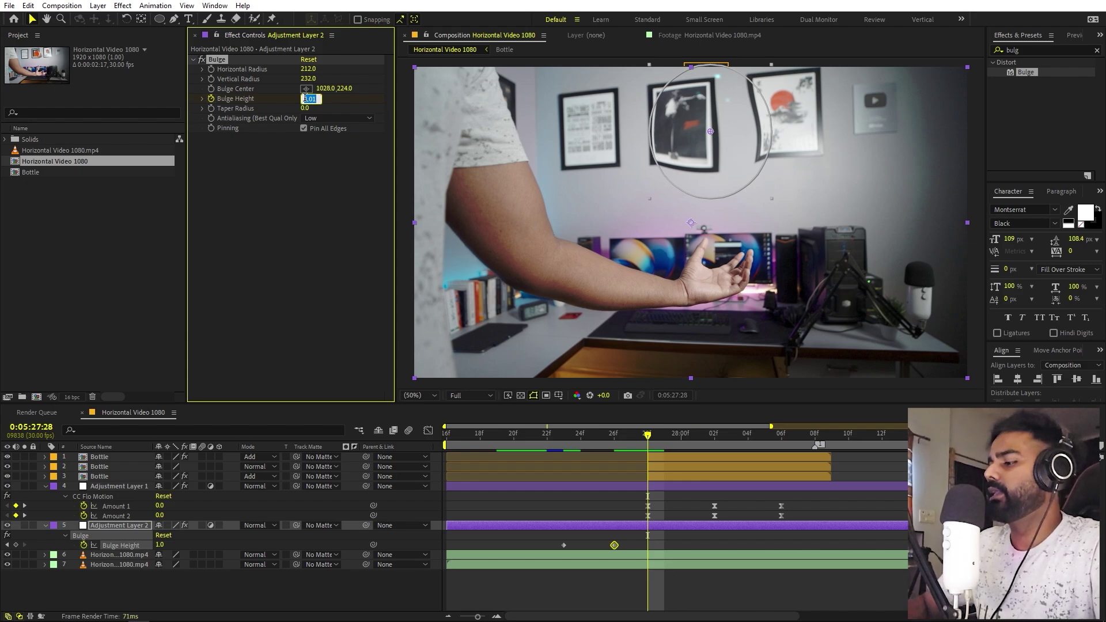
text(-3)
key(Return)
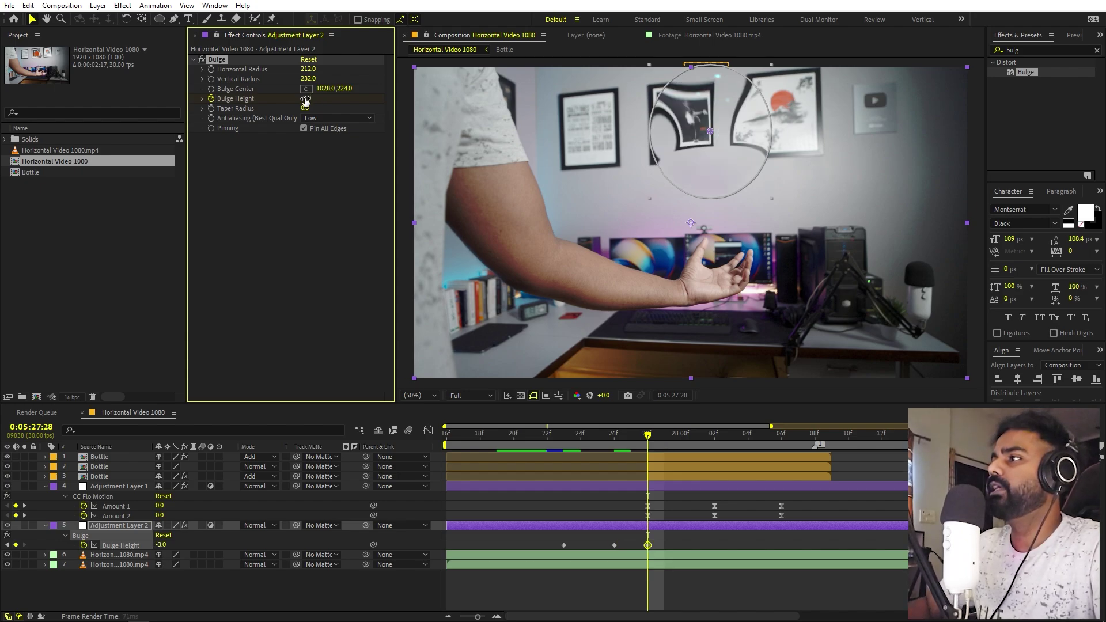
drag(300, 98, 293, 98)
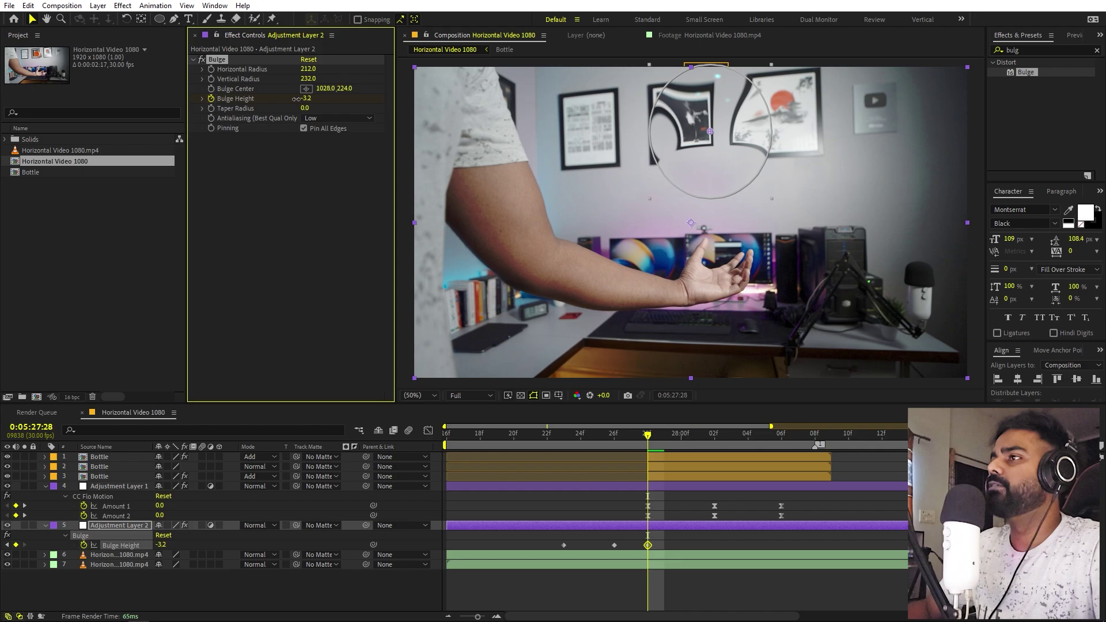
click(305, 100)
text(-2)
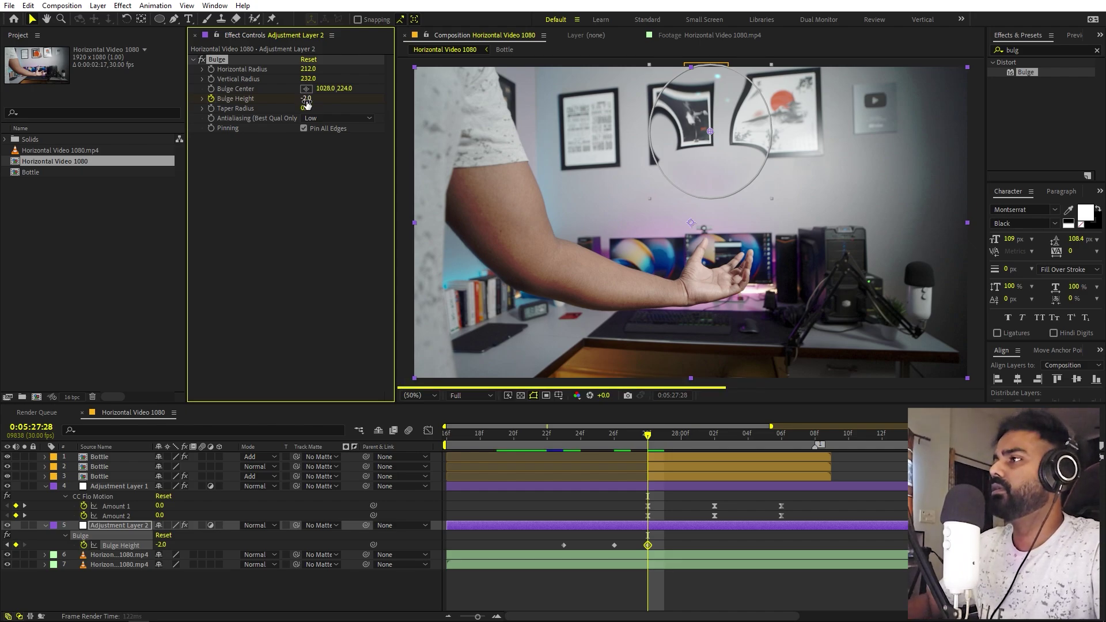
key(Return)
Keyframe Bulge Height at 2.0 at 0:05:28:02, and move that keyframe to 0:05:28:03
drag(648, 439, 694, 454)
key(k)
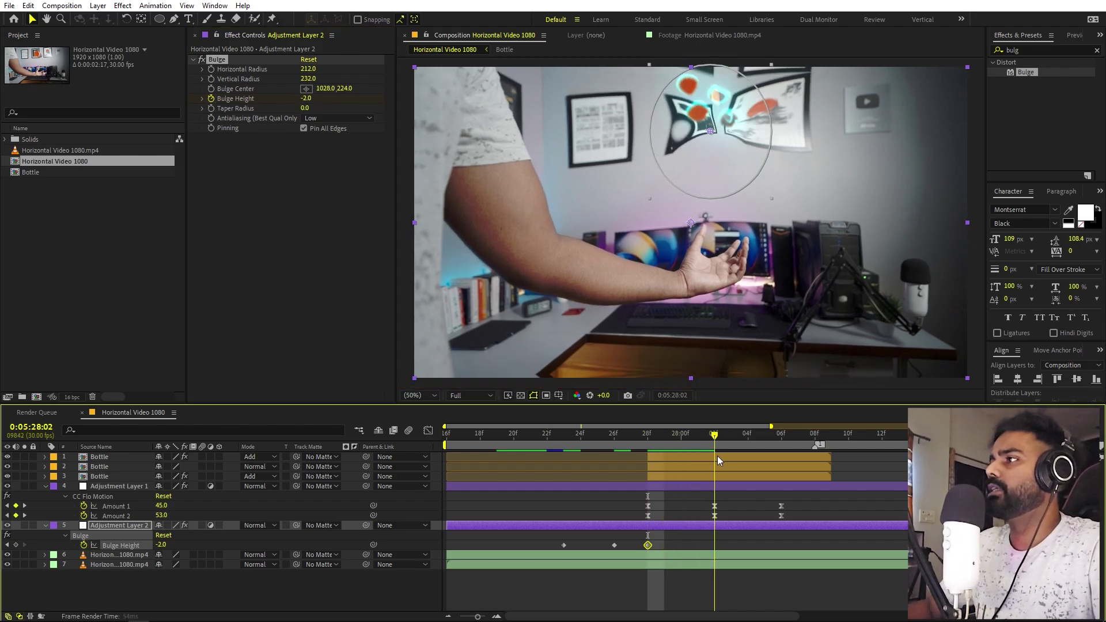
click(309, 99)
text(2)
key(Return)
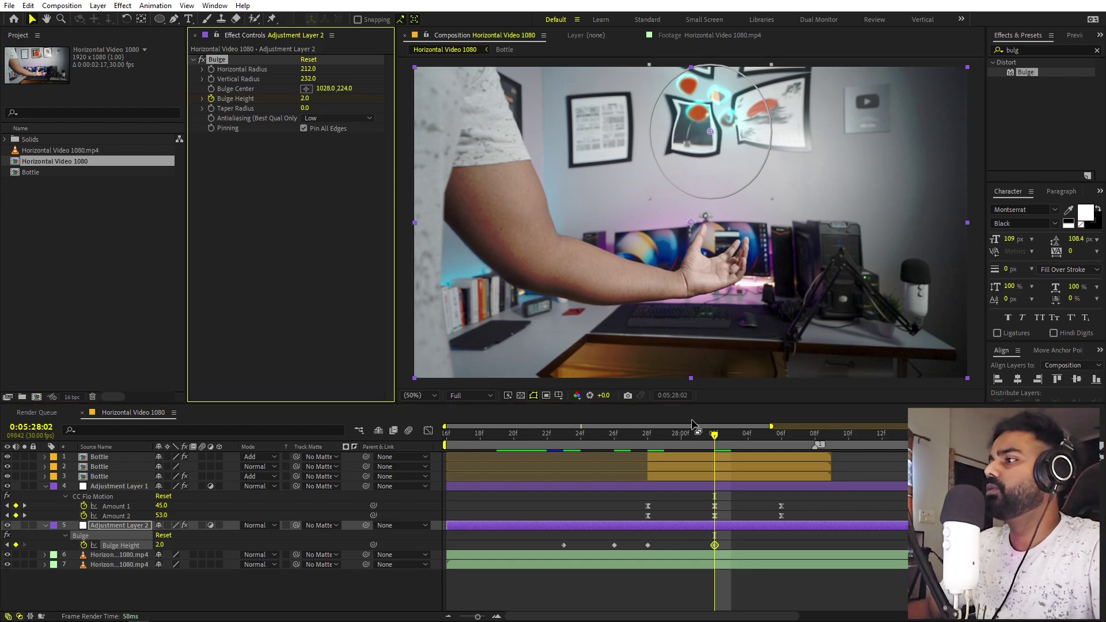
drag(729, 545, 748, 545)
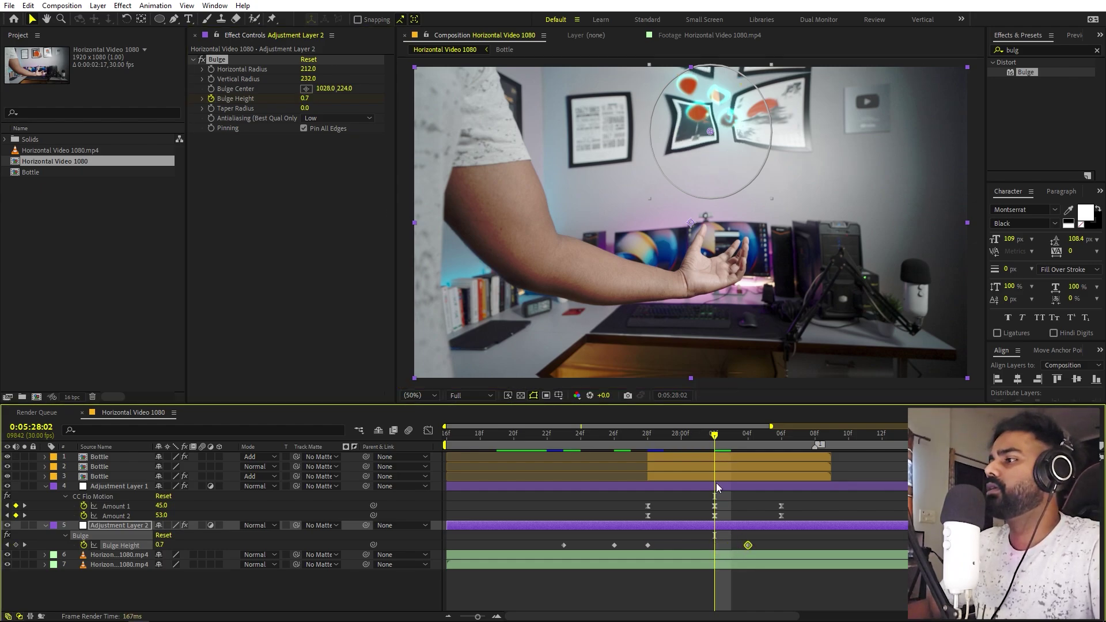
drag(708, 442, 794, 449)
click(752, 545)
drag(749, 545, 765, 545)
Keyframe Bulge Height at -1.0 at 0:05:28:08
drag(765, 444, 814, 452)
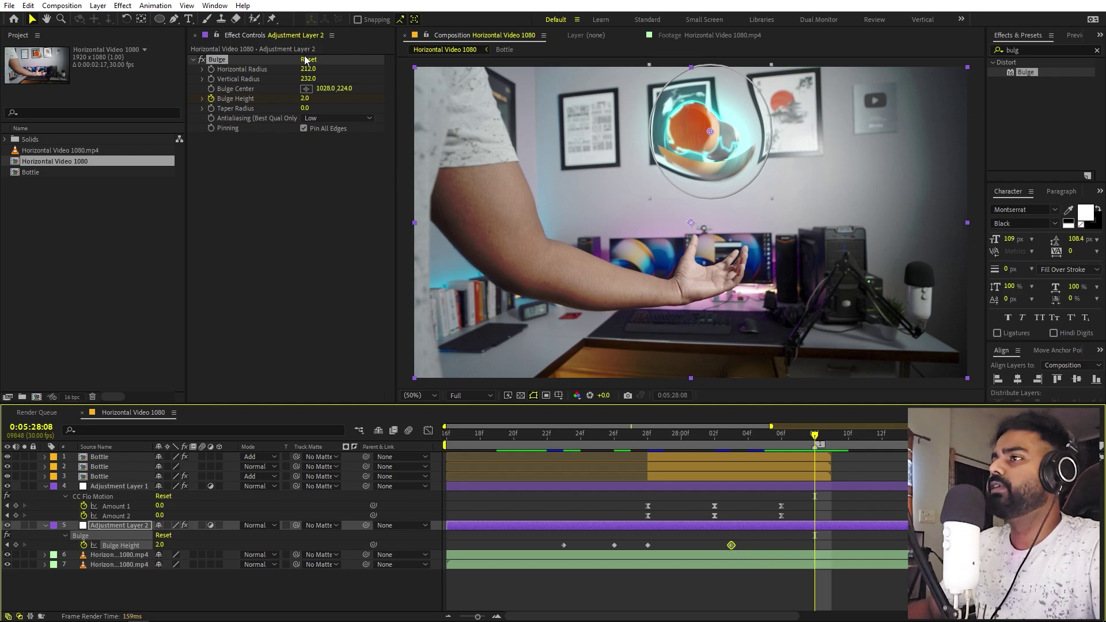
click(303, 98)
text(-1)
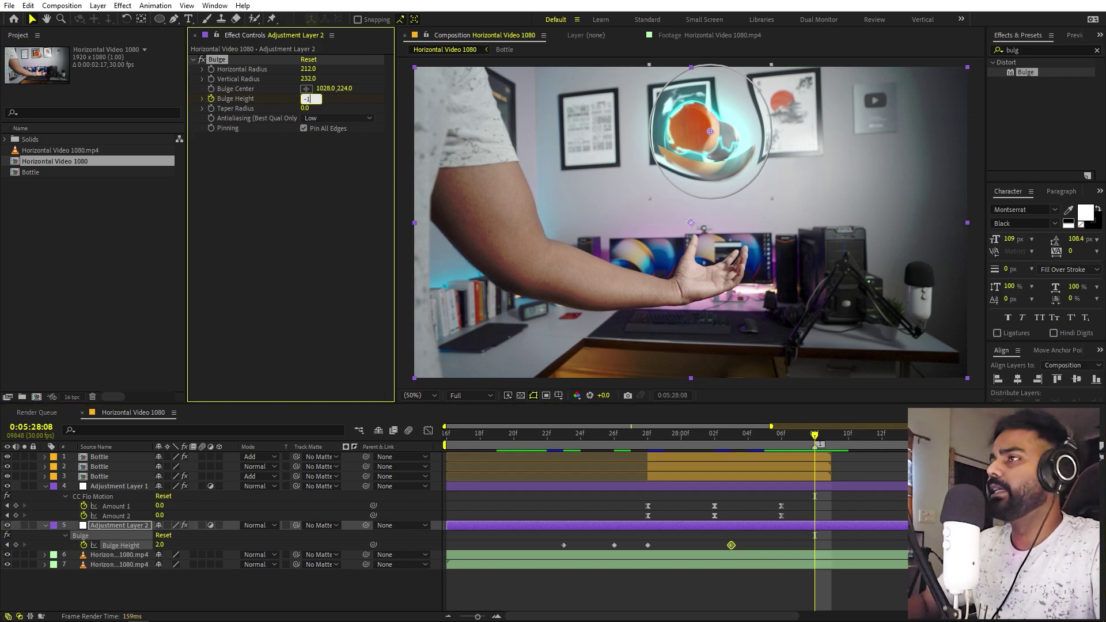
key(Return)
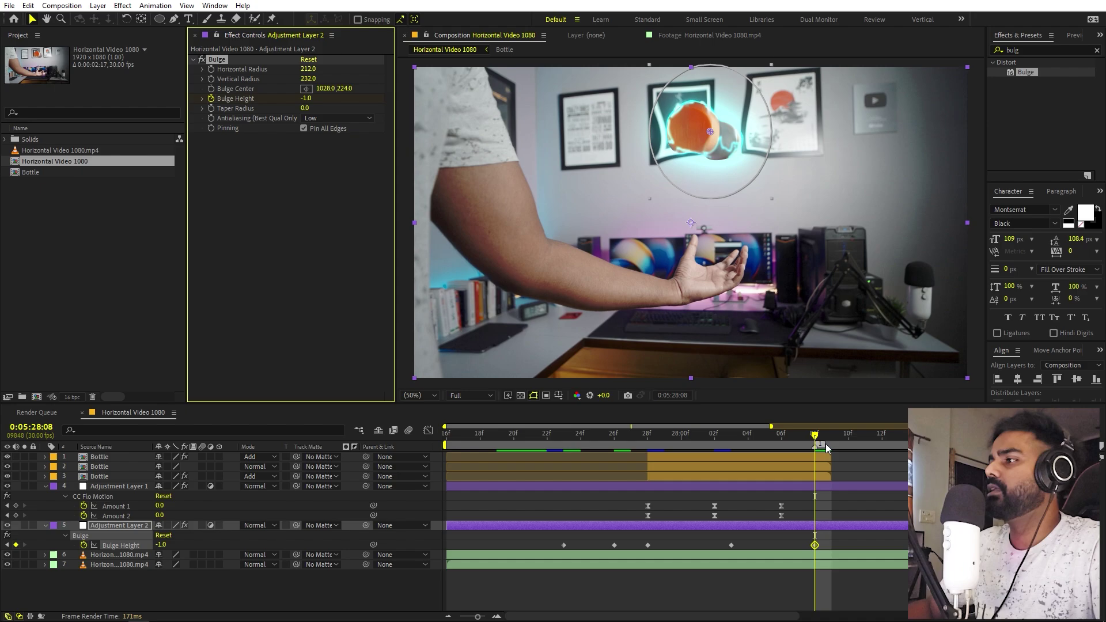
Keyframe Bulge Height at 0 at 0:05:28:12 and preview the warp from 0:05:27:16
drag(824, 444, 882, 445)
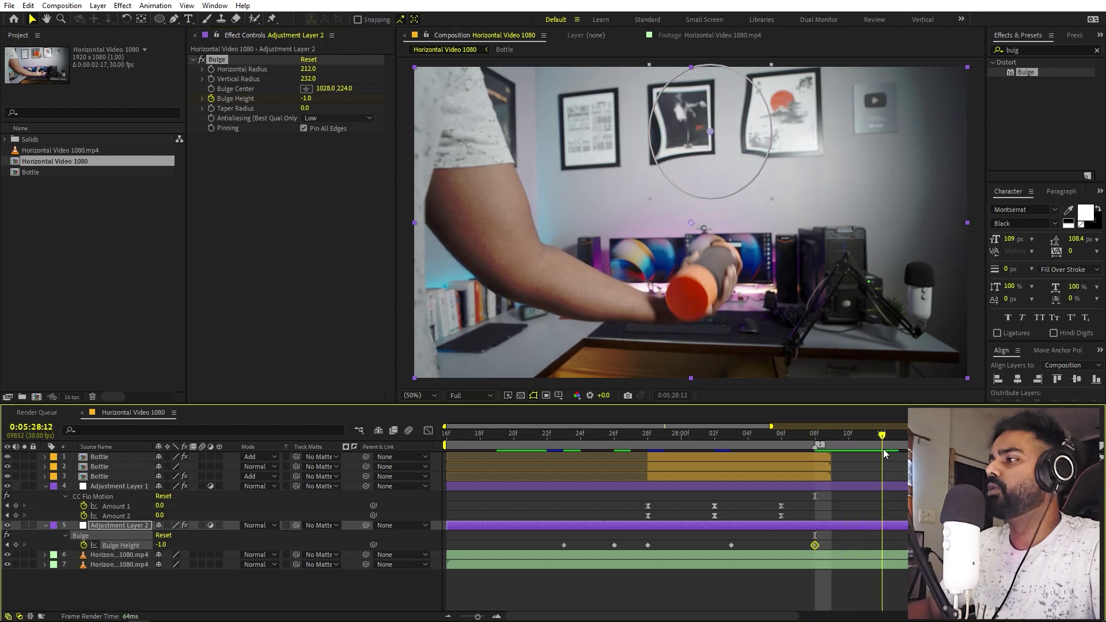
click(306, 98)
key(Return)
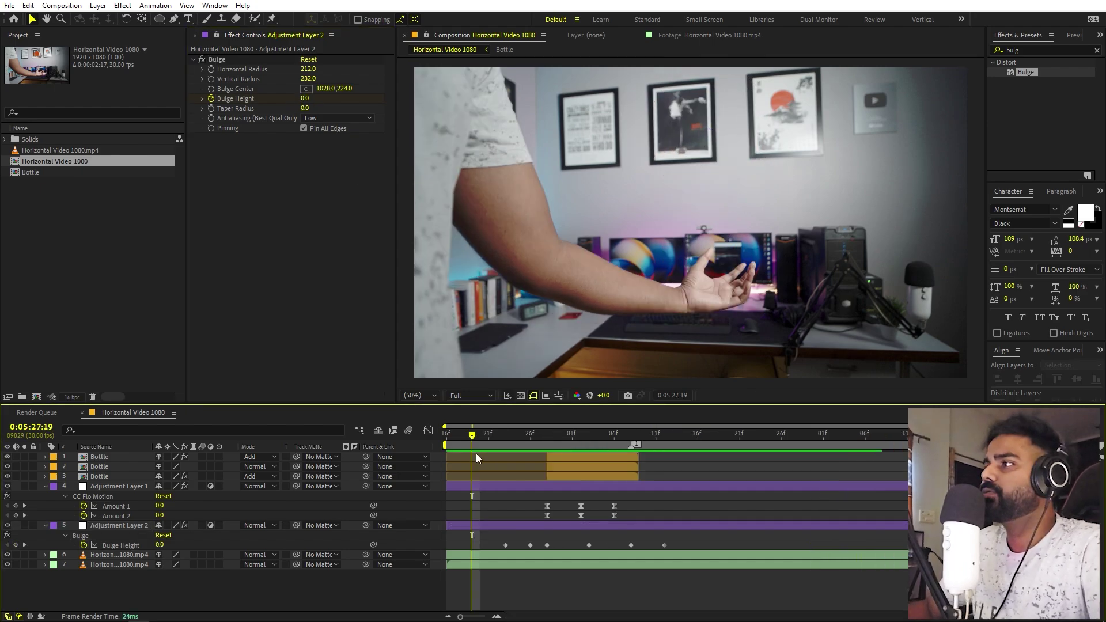
drag(475, 454, 413, 472)
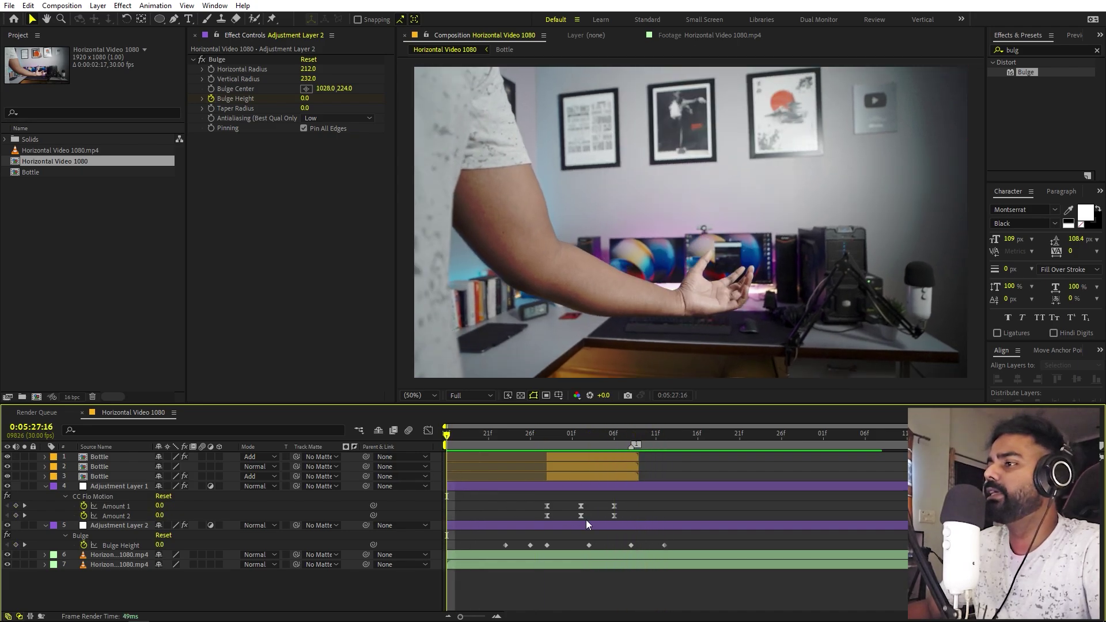
key(space)
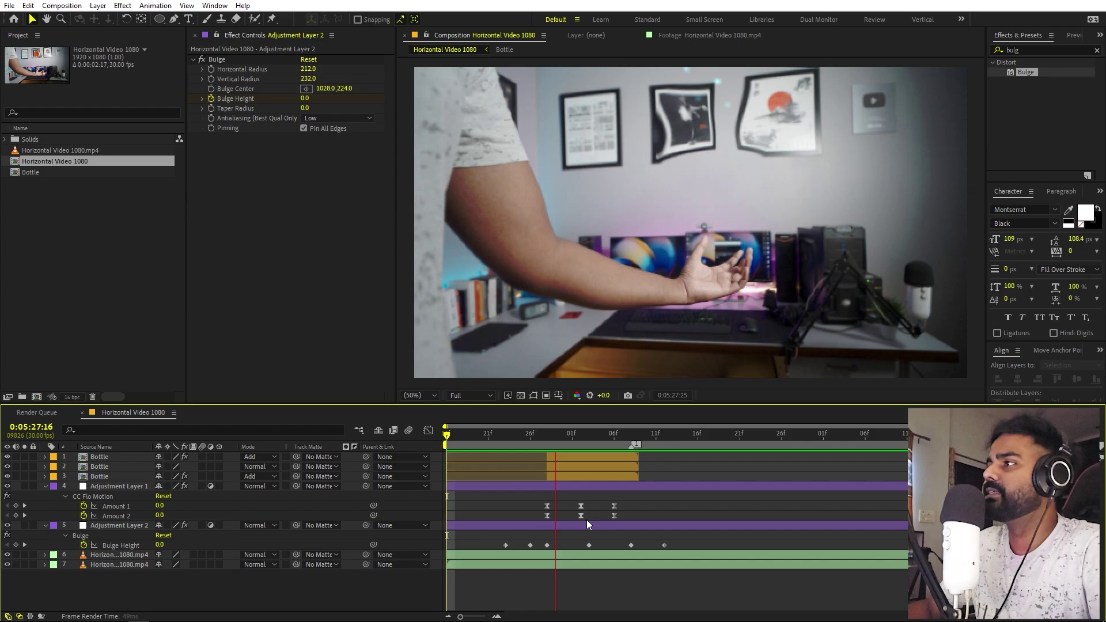
Reveal all Bottle layer keyframes and compress the mask path and position animation to run from 0:05:28:03 to 0:05:28:09
click(589, 457)
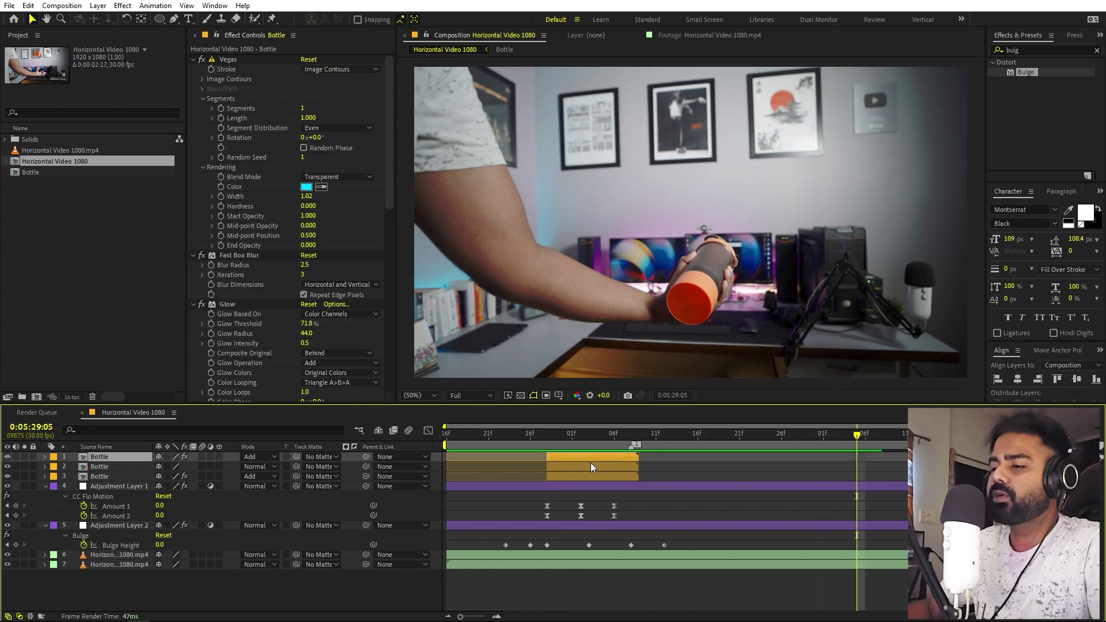
key(ctrl+a)
key(u)
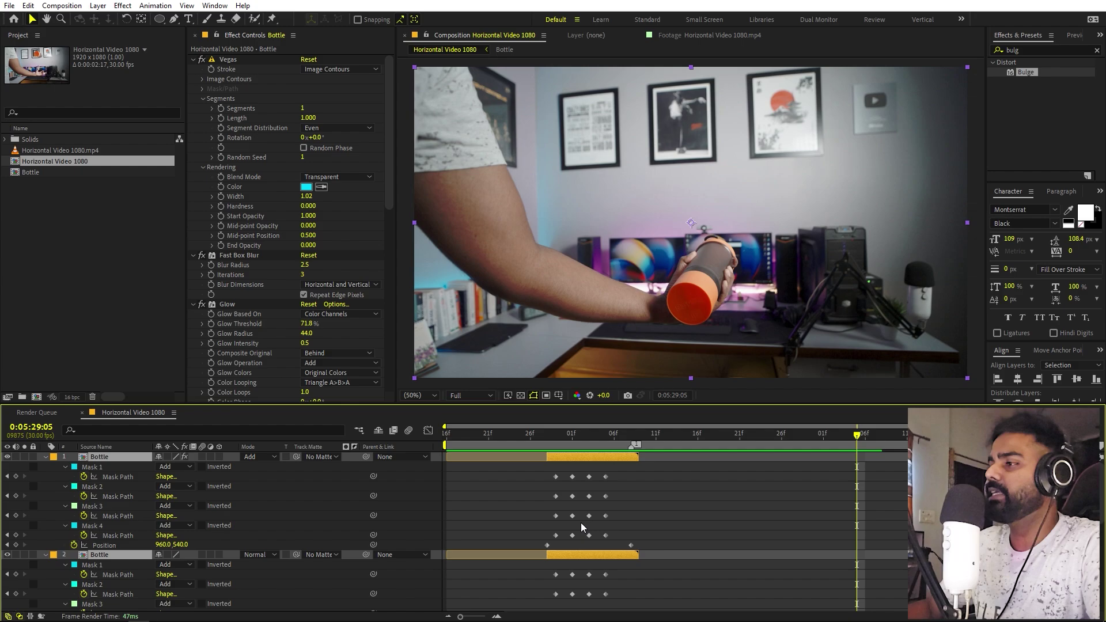
scroll(610, 506, down, 2)
scroll(610, 506, up, 2)
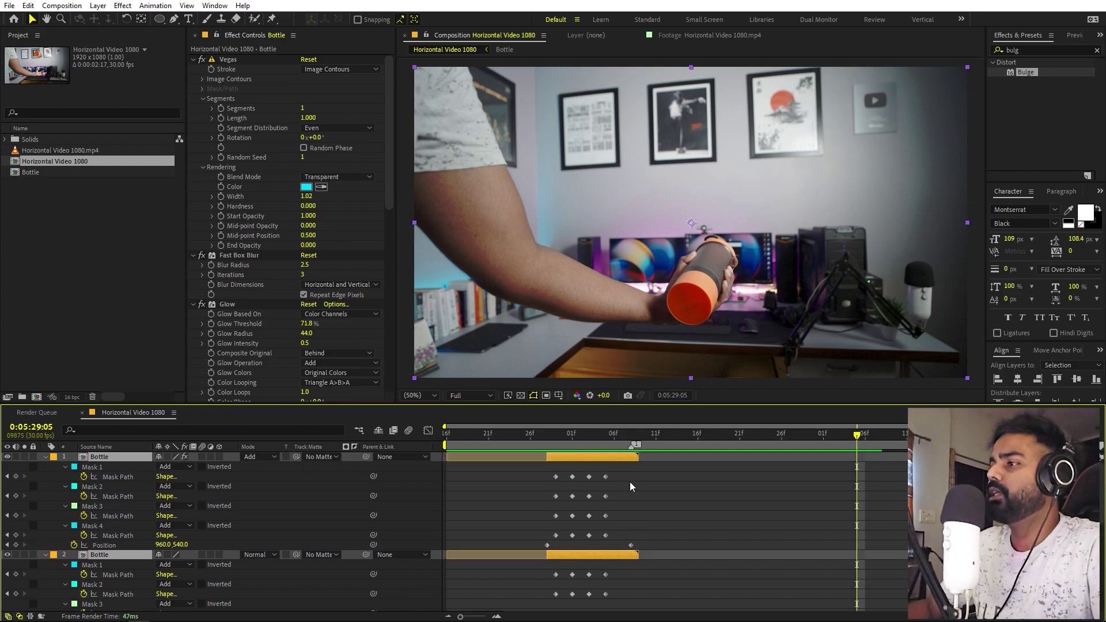
click(654, 475)
drag(654, 474, 538, 517)
scroll(539, 516, up, 5)
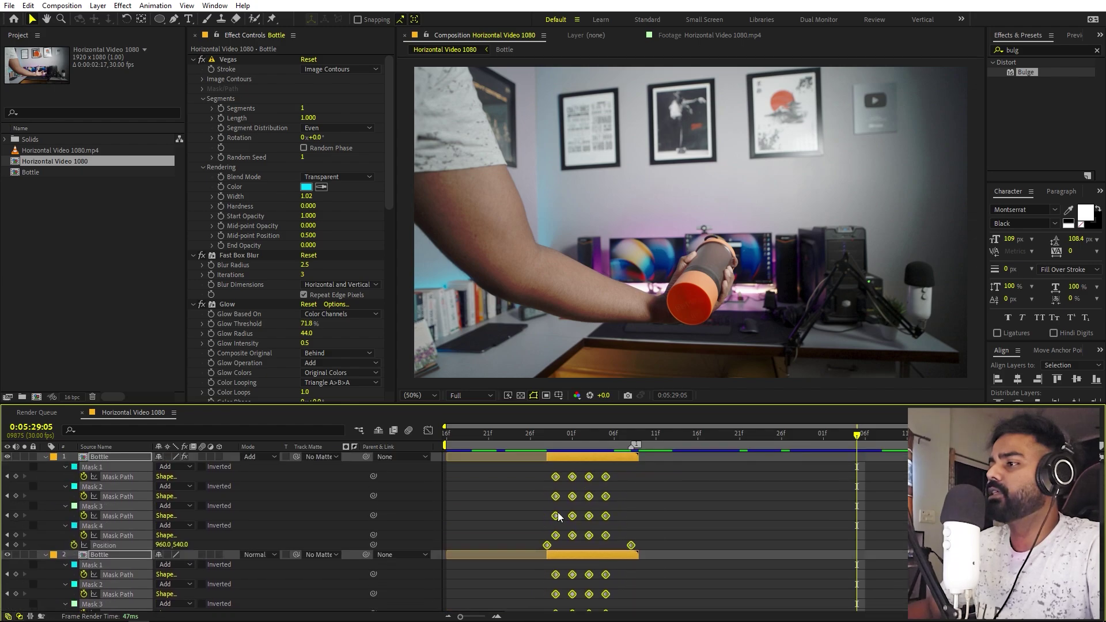
mouse_move(631, 544)
mouse_down()
mouse_move(600, 544)
mouse_move(638, 546)
mouse_up()
Preview the retimed bottle animation from 0:05:28:01, and again from 0:05:27:28
click(573, 444)
key(space)
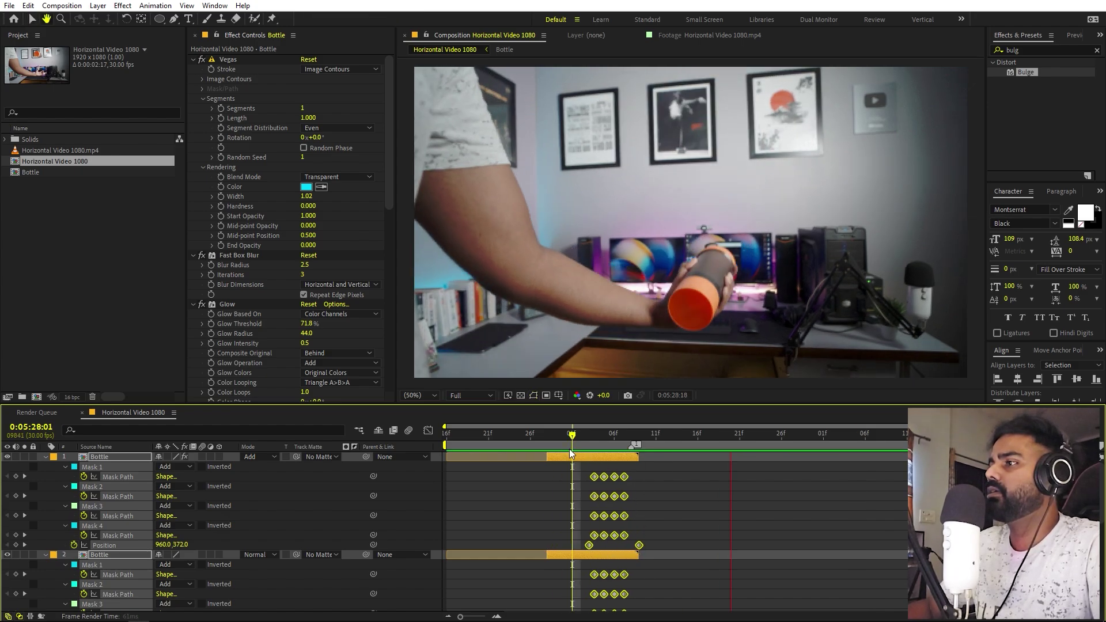
drag(573, 440, 547, 447)
key(space)
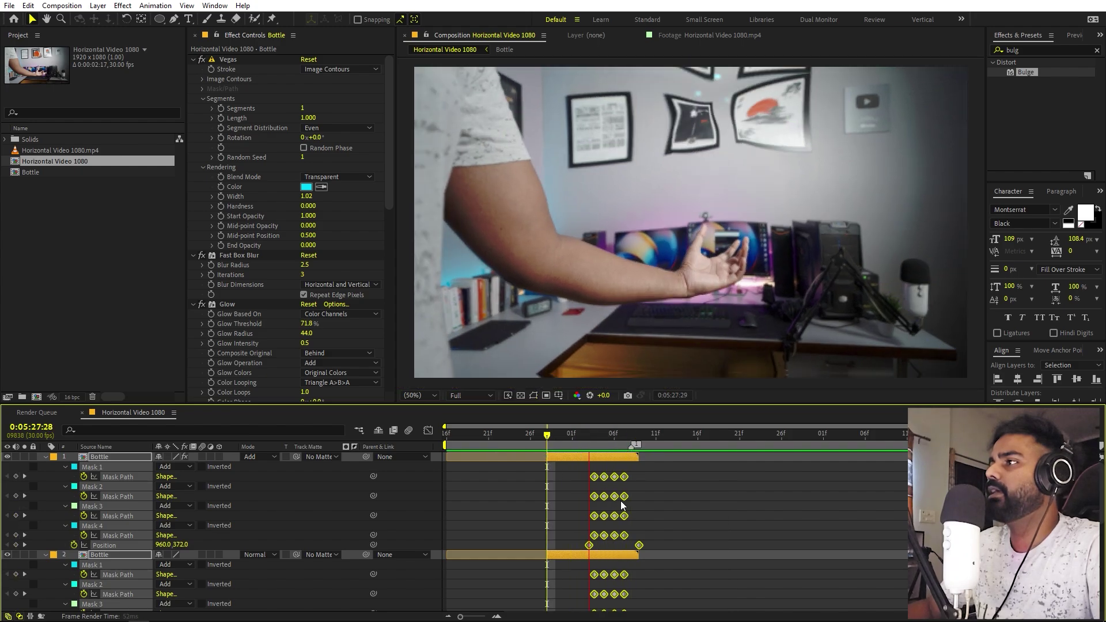
Trim the start of all three Bottle layers to 0:05:28:03 and collapse their keyframed properties
click(589, 444)
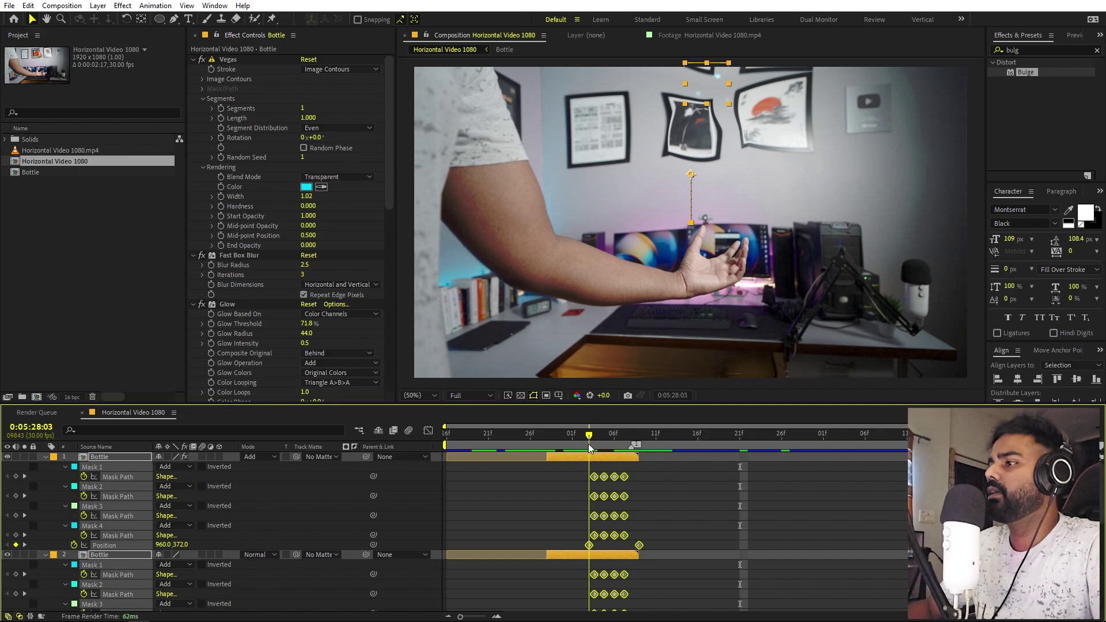
click(548, 482)
click(550, 459)
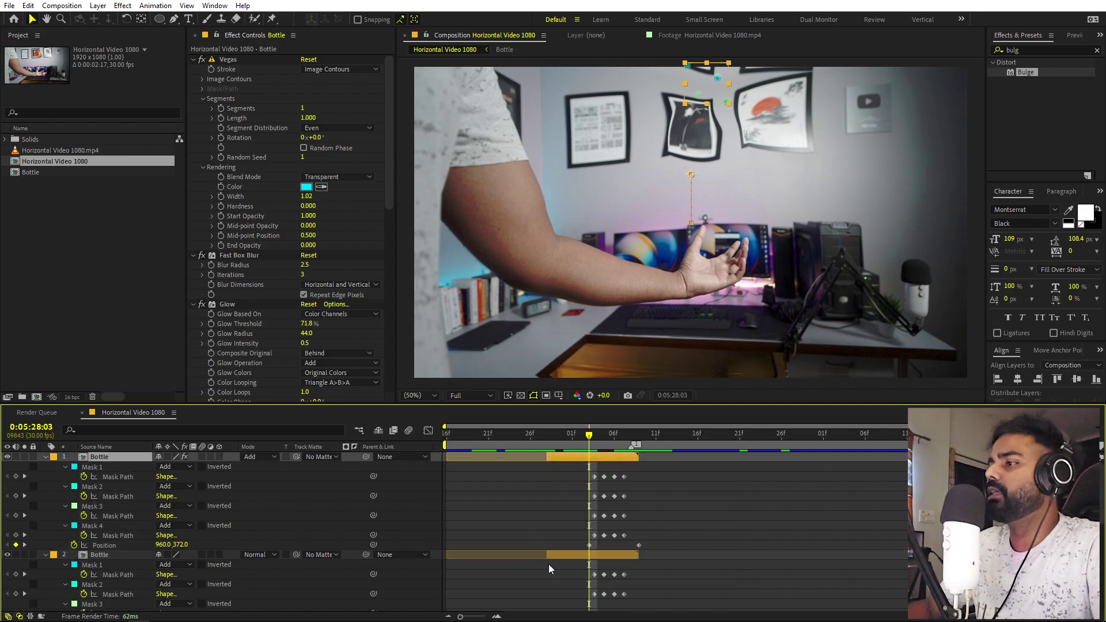
scroll(548, 562, down, 3)
shift+click(552, 563)
drag(546, 564, 586, 564)
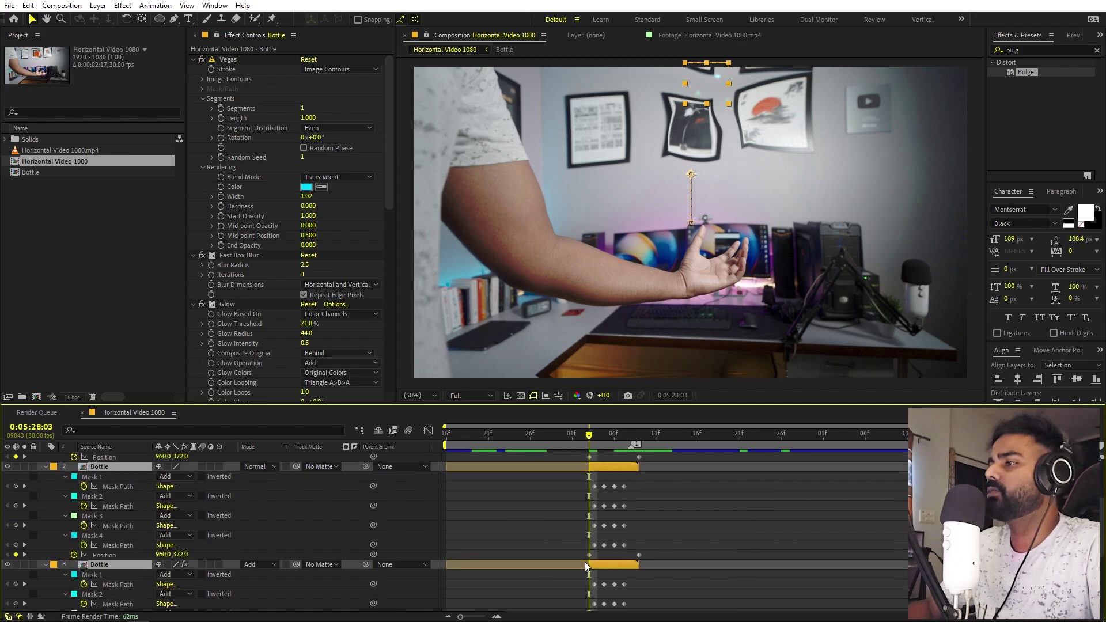
key(u)
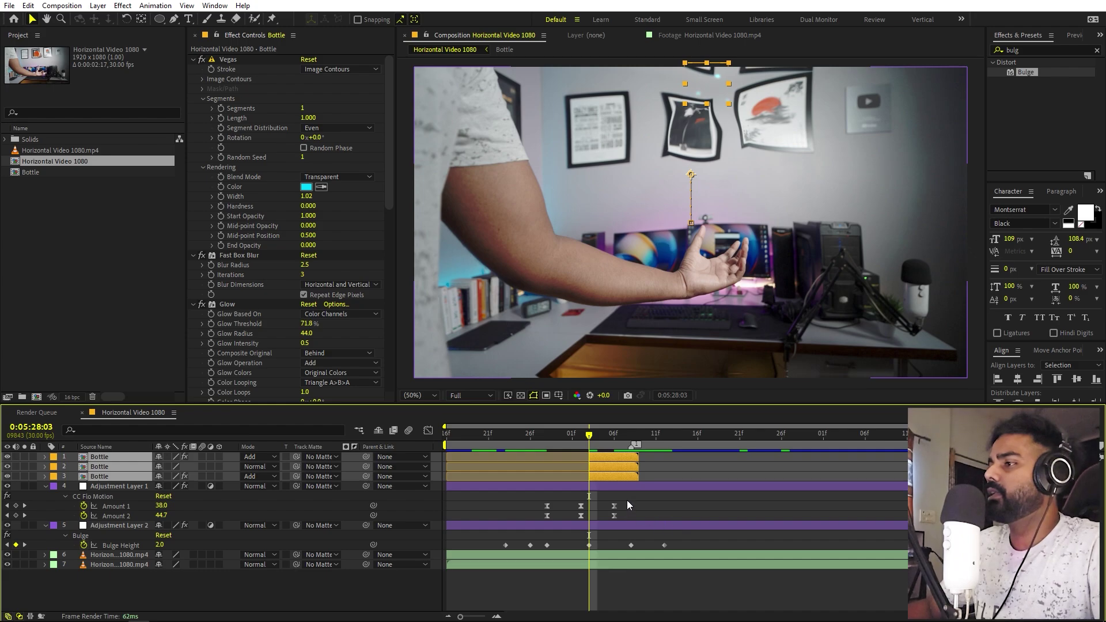
Shift the CC Flo Motion keyframes to start at 0:05:28:01, and retime the Bulge Height keyframes to span 0:05:27:27 to 0:05:28:14
drag(629, 500, 574, 509)
drag(697, 545, 455, 549)
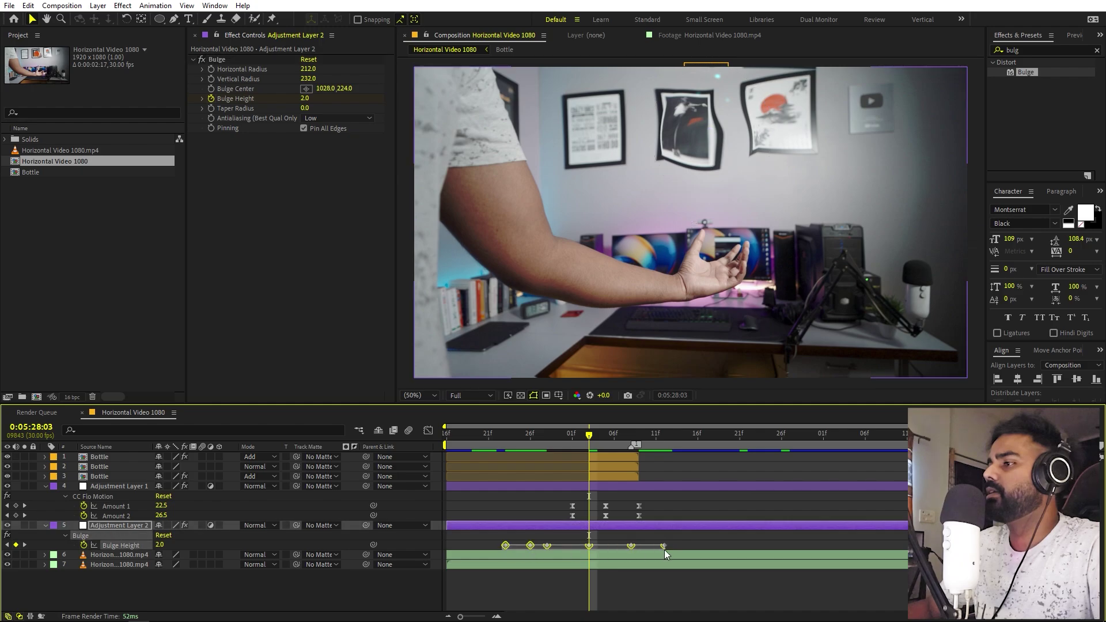
mouse_move(665, 547)
mouse_down()
mouse_move(690, 545)
mouse_move(681, 551)
mouse_up()
key(space)
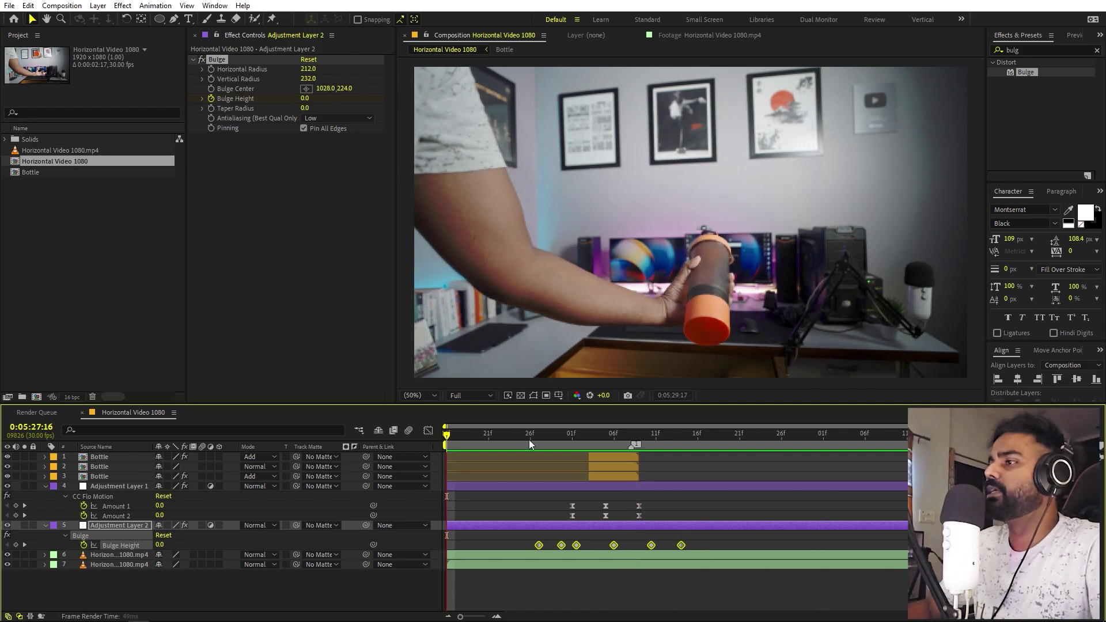
At 0:05:28:07, add a full-frame black solid as the topmost layer
click(686, 119)
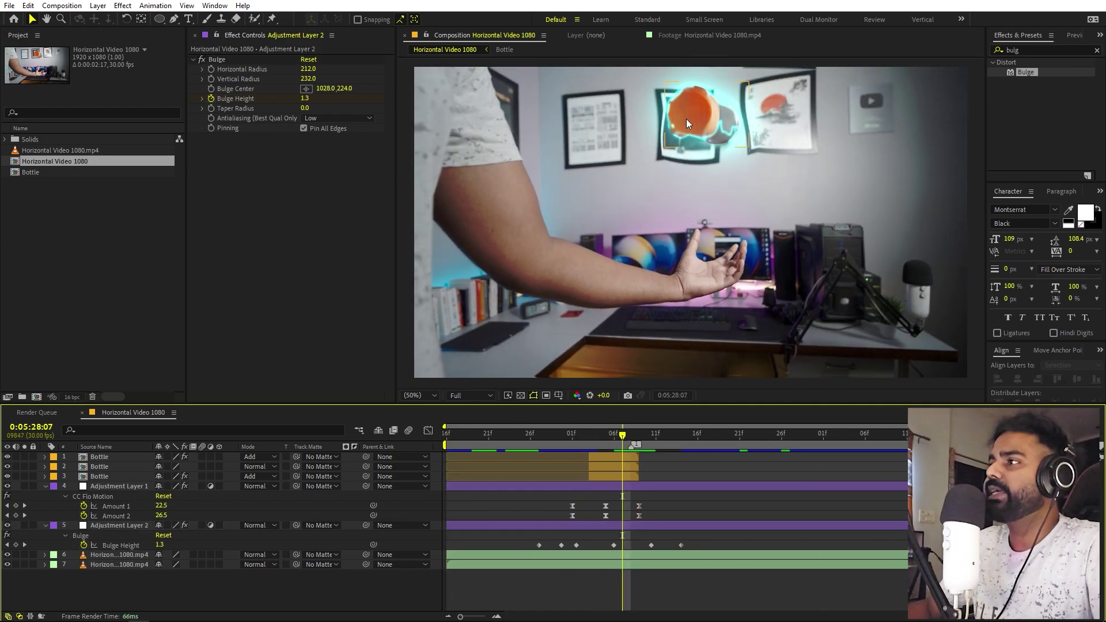
right_click(160, 438)
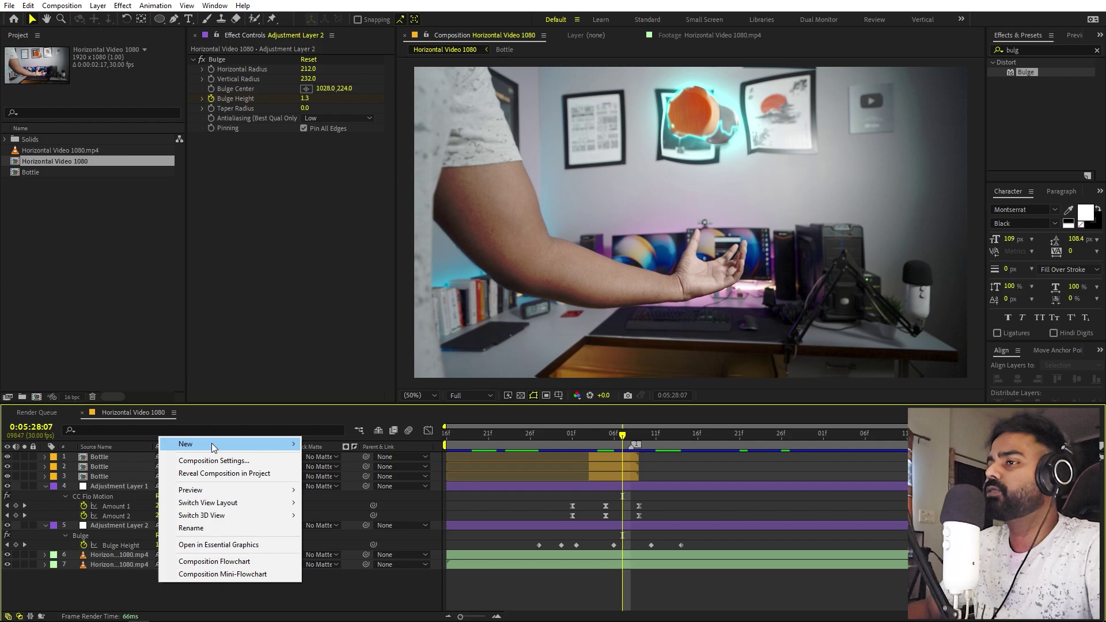
mouse_move(215, 445)
click(330, 474)
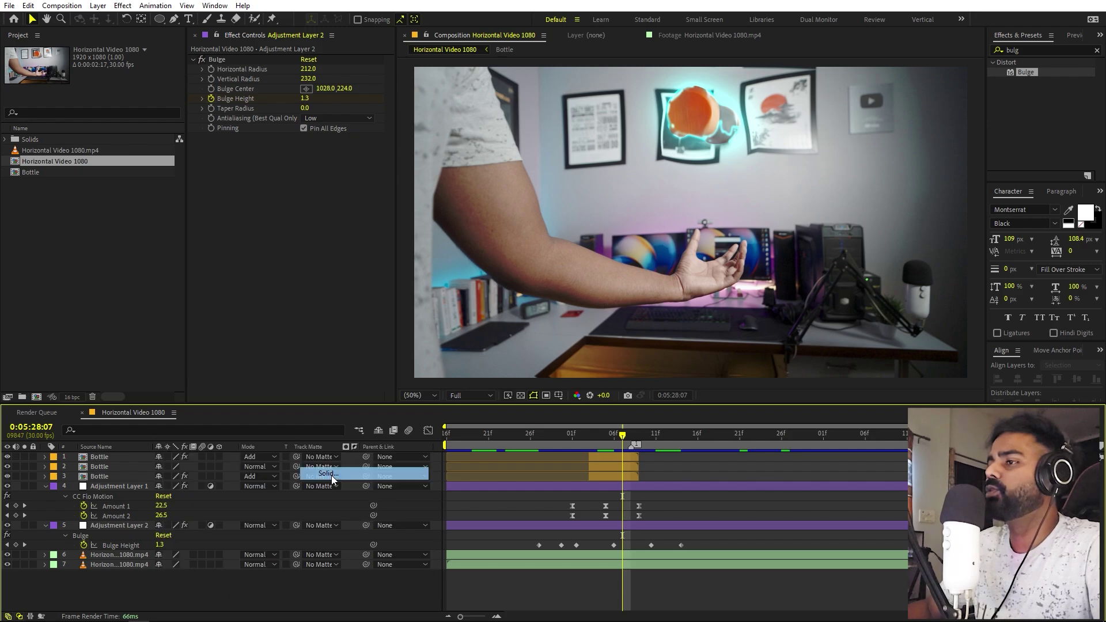
click(402, 337)
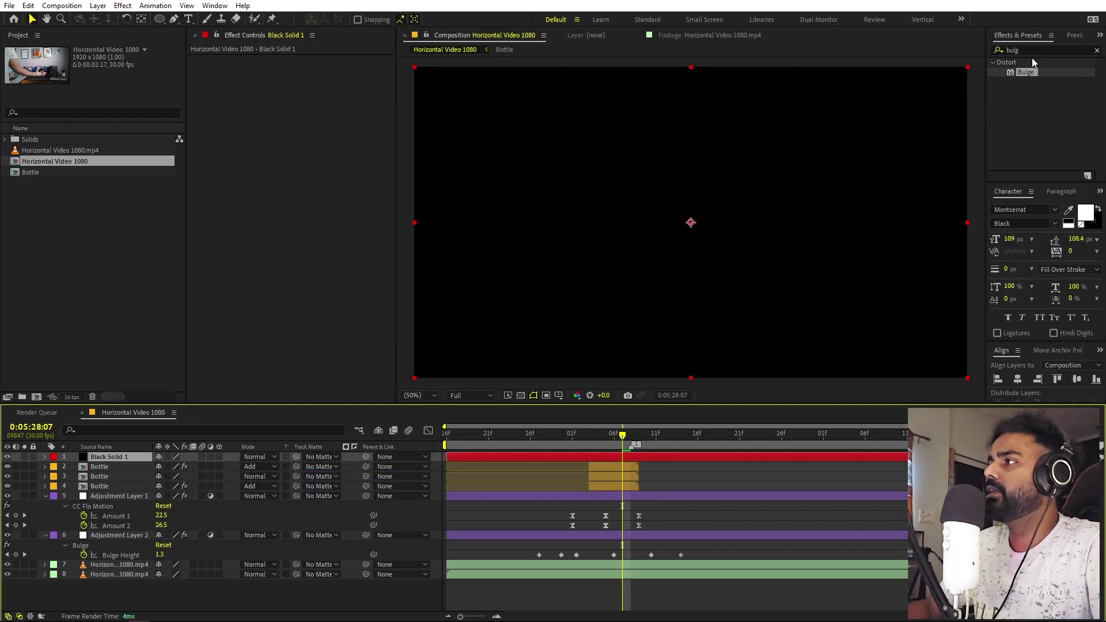
Apply Fractal Noise to the black solid with Contrast 274 and Brightness -10
key(ctrl+5)
text(fracta)
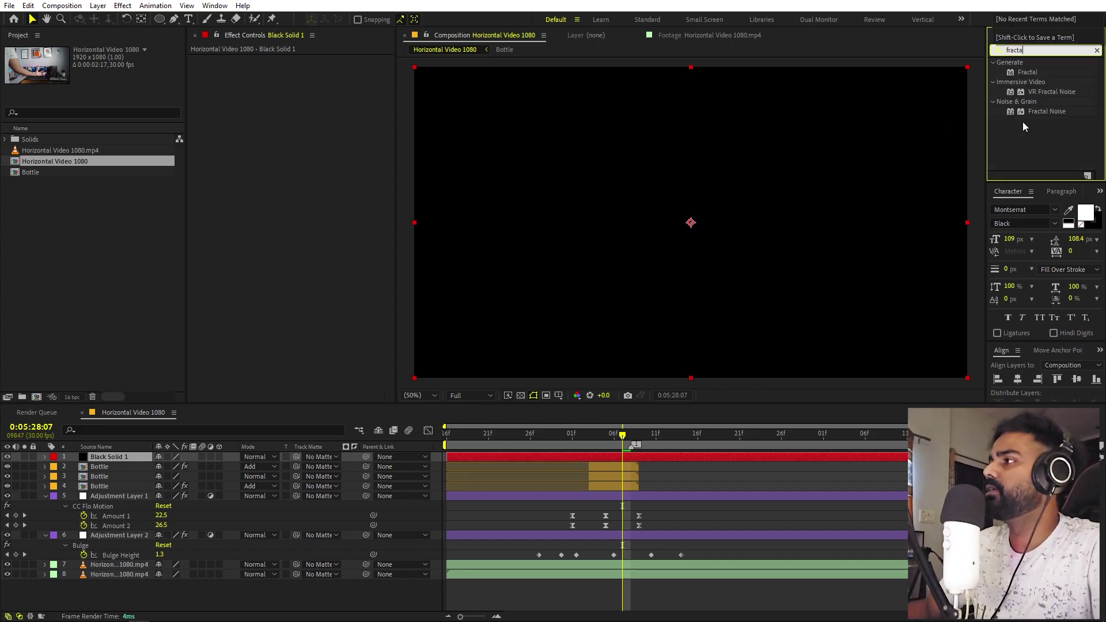
drag(1043, 111, 720, 190)
drag(309, 101, 387, 99)
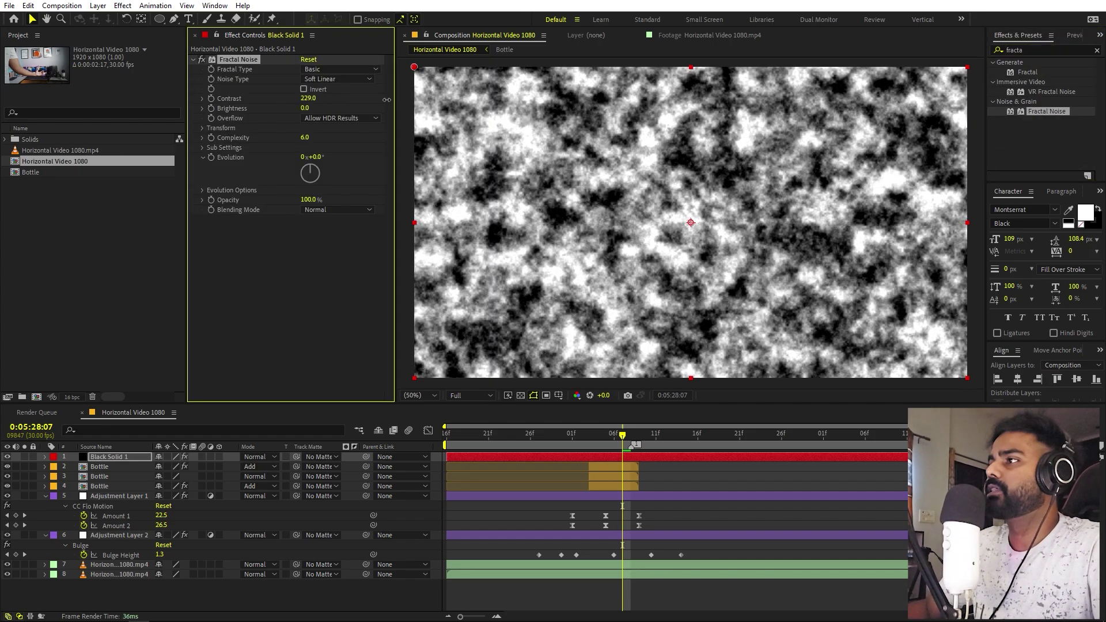
drag(299, 110, 339, 101)
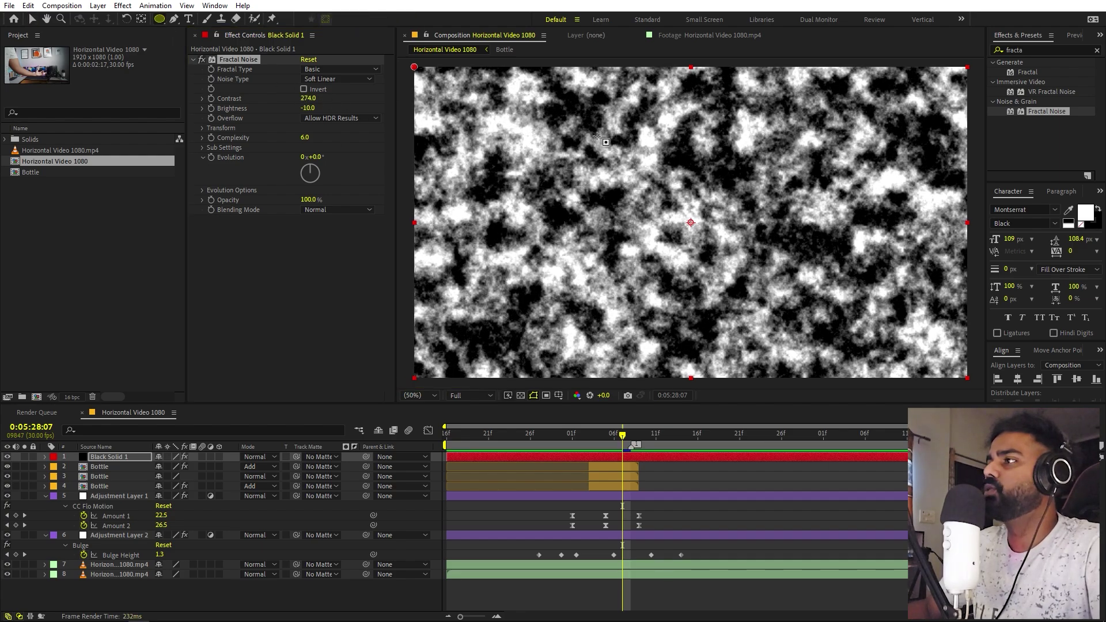
Draw an elliptical mask on the black solid over the floating bottle and set its Mask Feather to 125 pixels
drag(623, 95, 744, 247)
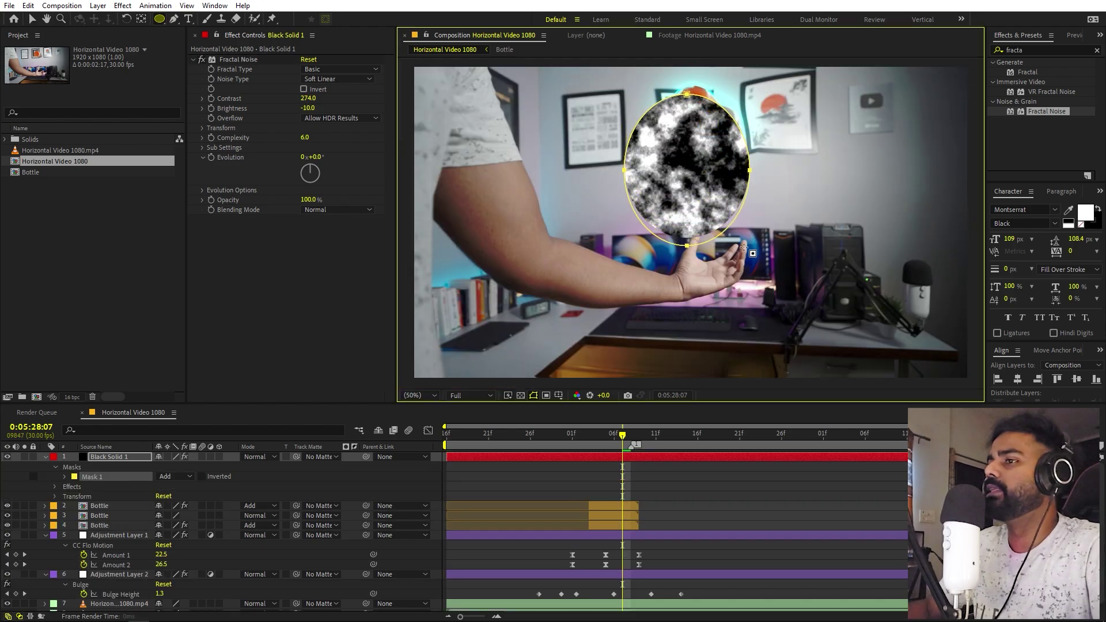
click(112, 454)
key(f)
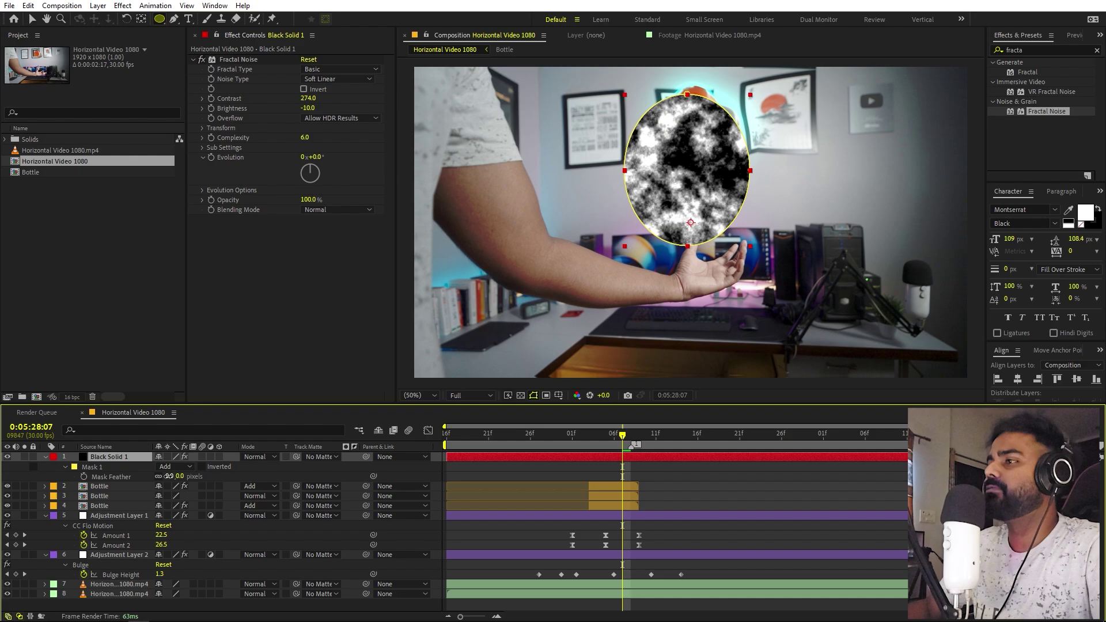
drag(169, 476, 251, 474)
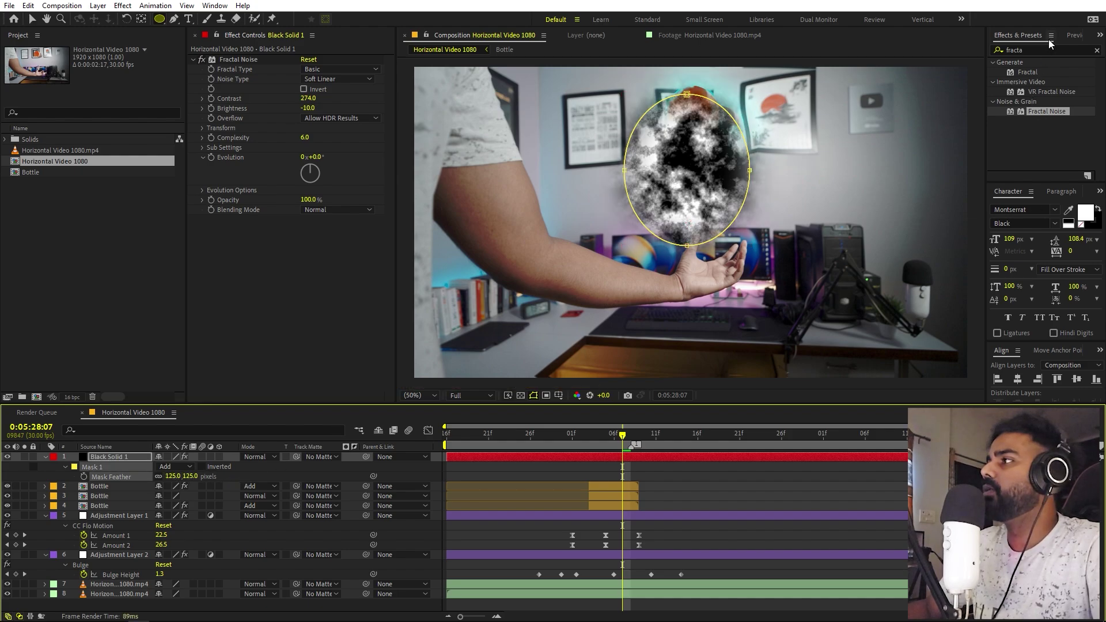
Apply CC Vector Blur to the black solid below Fractal Noise, with Amount 31 and Property Lightness
drag(1044, 51, 1000, 50)
text(cc v)
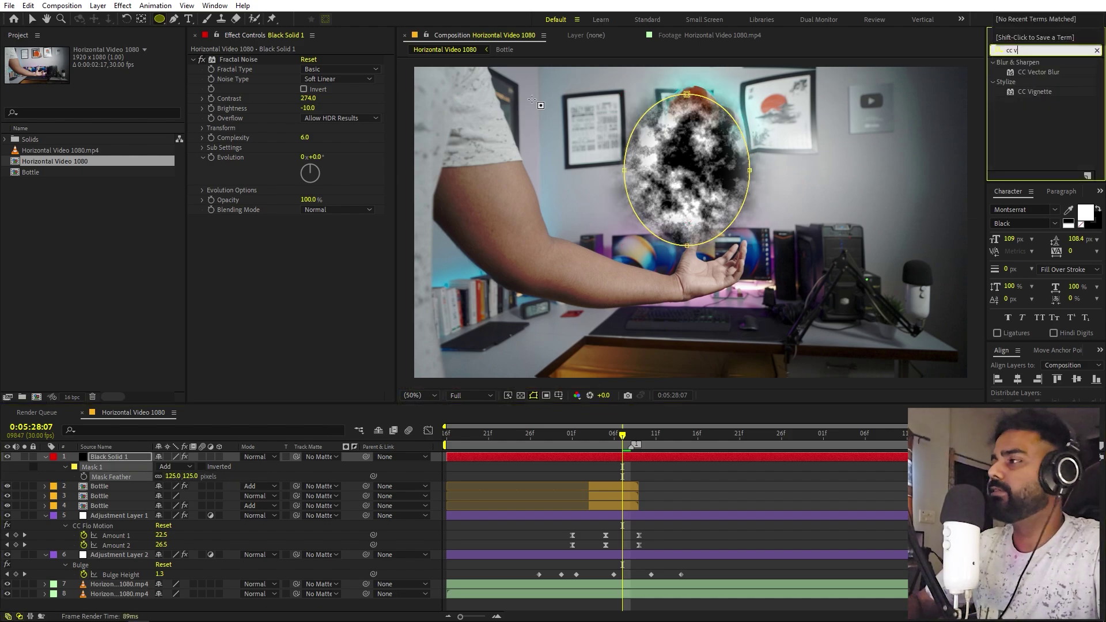
text(e)
drag(1038, 72, 324, 242)
scroll(618, 184, up, 2)
scroll(619, 182, down, 3)
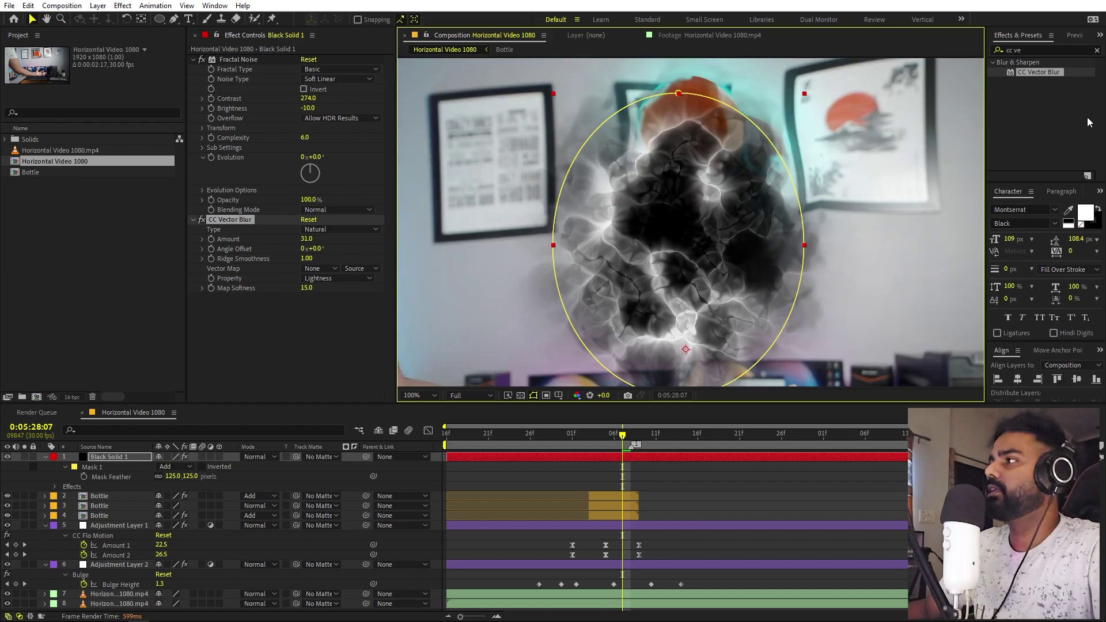
Apply Tint to the black solid and set Map White To to cyan 00F0FF
click(1042, 51)
text(tint)
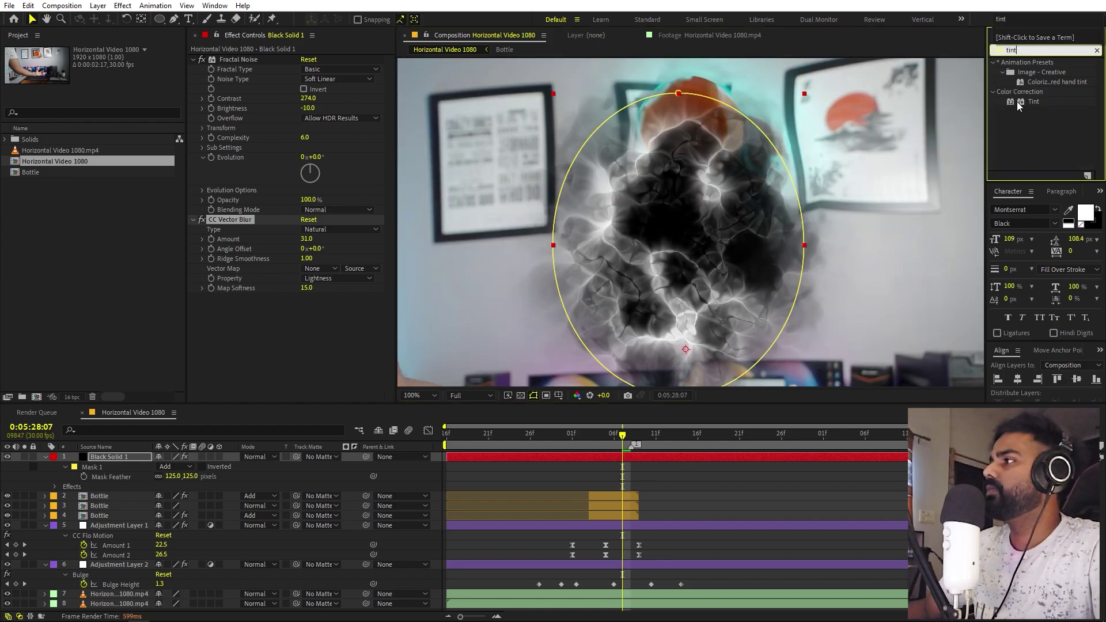
drag(1017, 101, 289, 320)
click(306, 317)
click(209, 308)
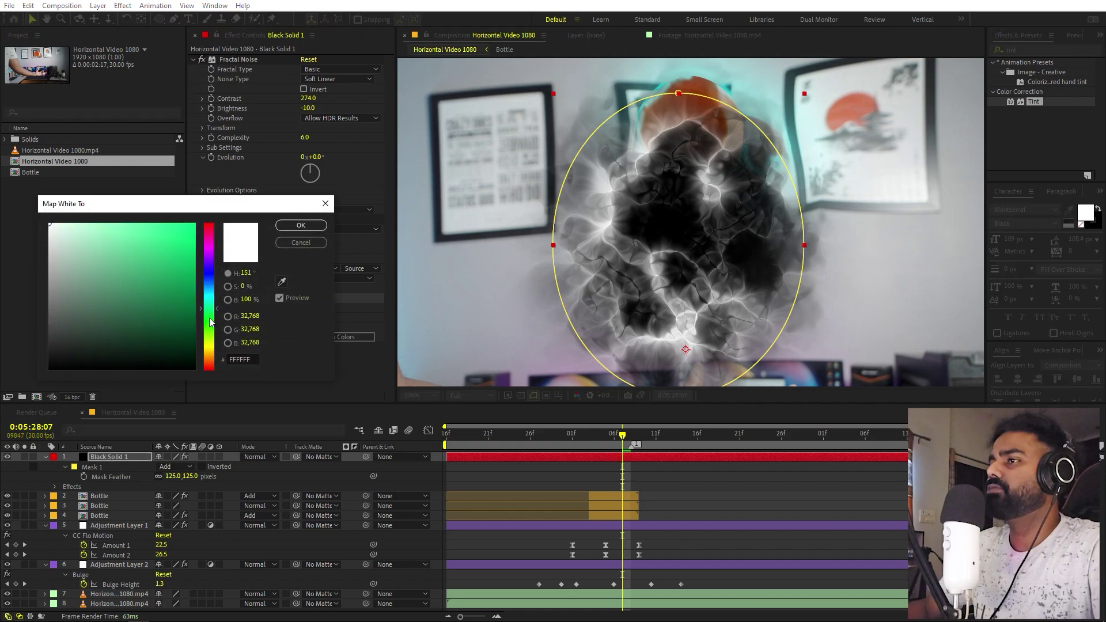
drag(193, 225, 222, 219)
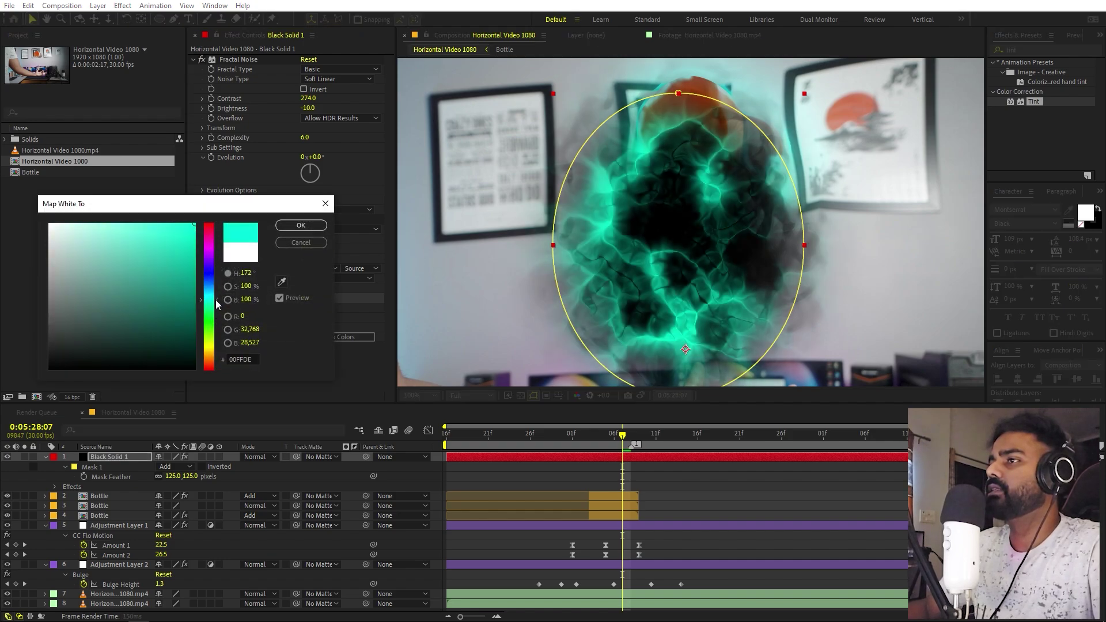
drag(216, 301, 216, 296)
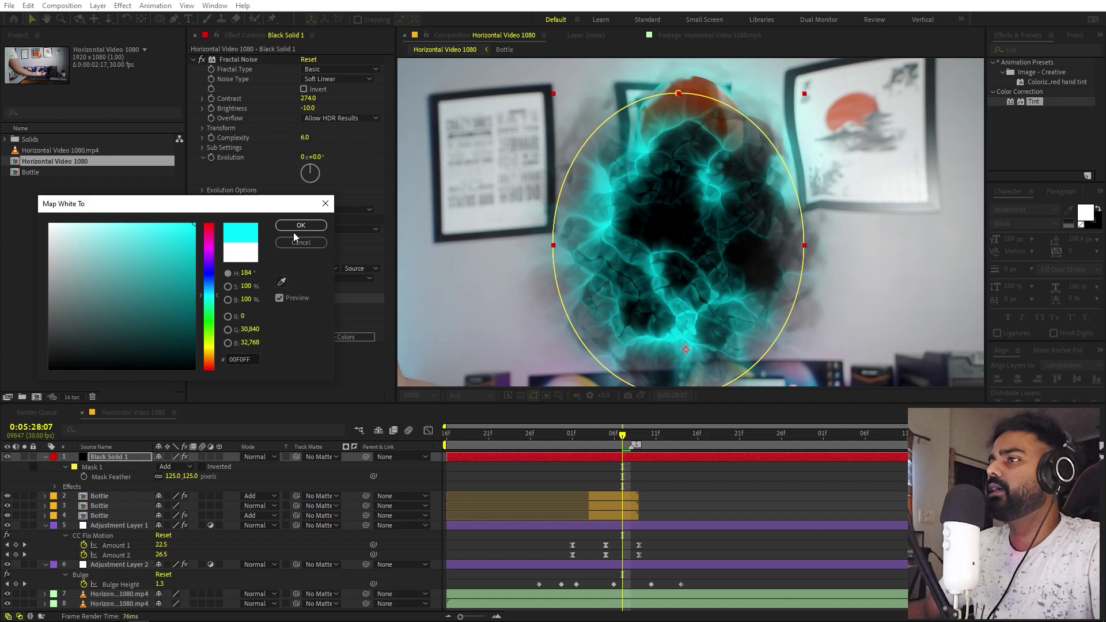
click(297, 227)
Set the black solid's blending mode to Add and move the layer directly beneath the three Bottle layers
click(253, 457)
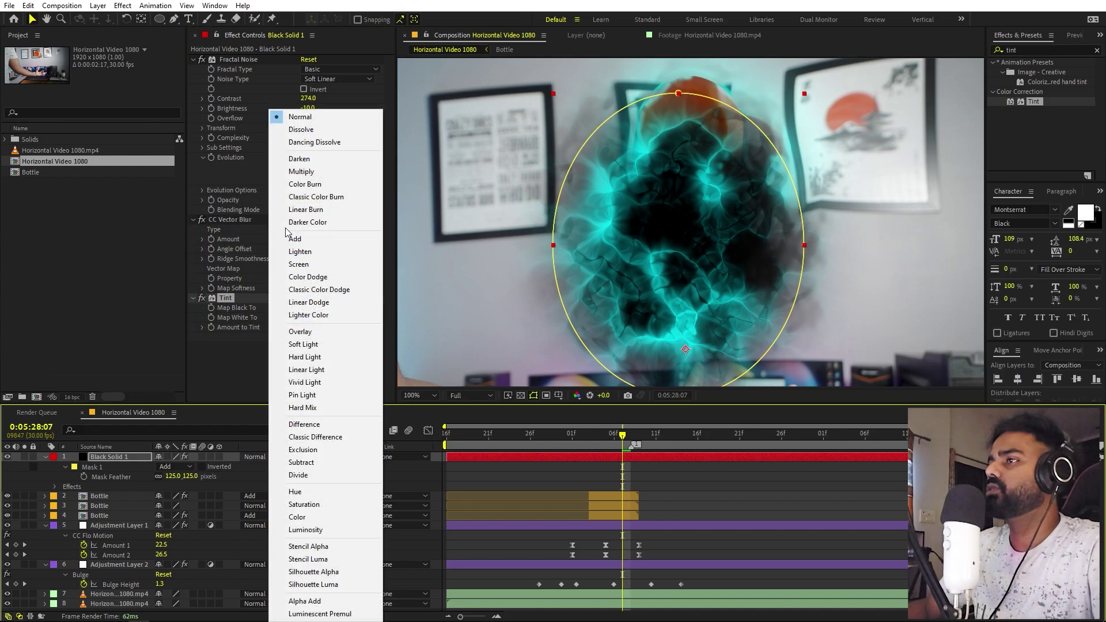
click(295, 239)
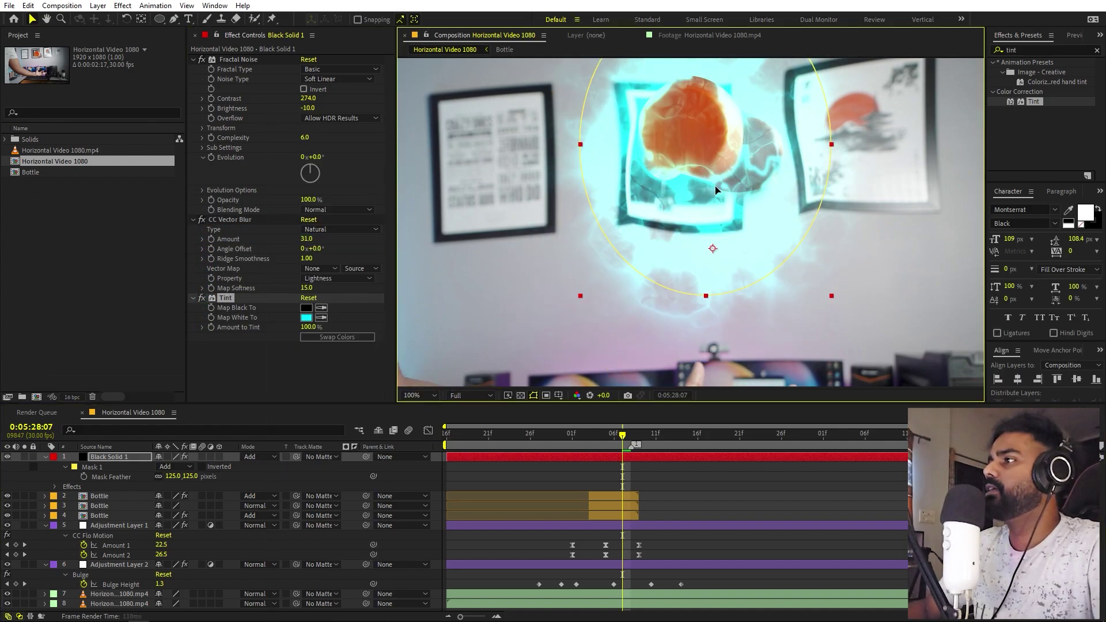
scroll(720, 199, down, 2)
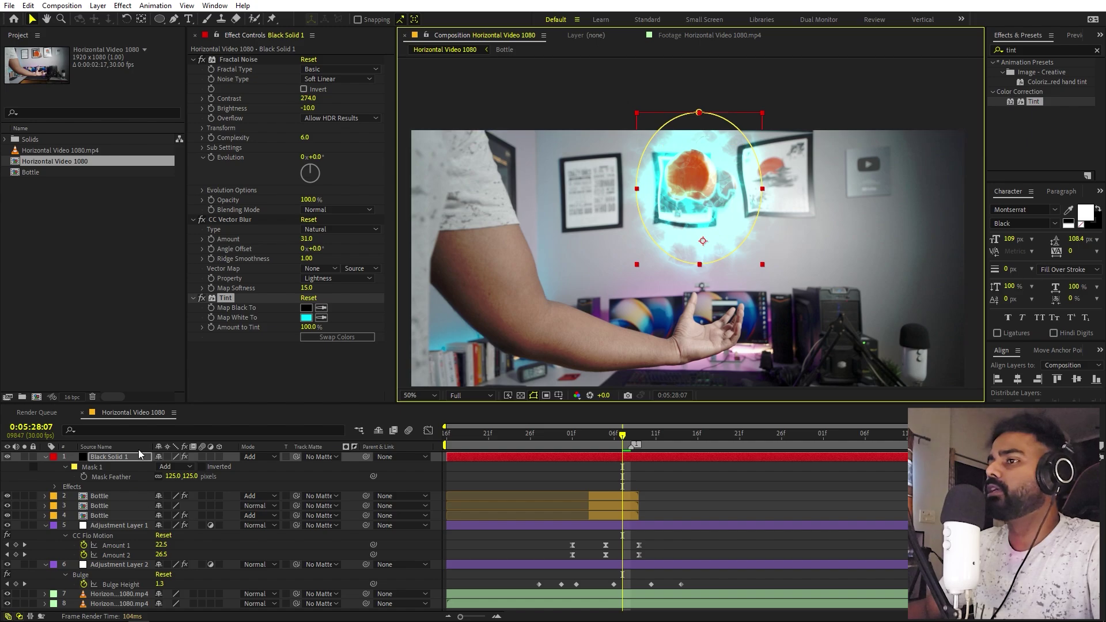
drag(137, 457, 126, 583)
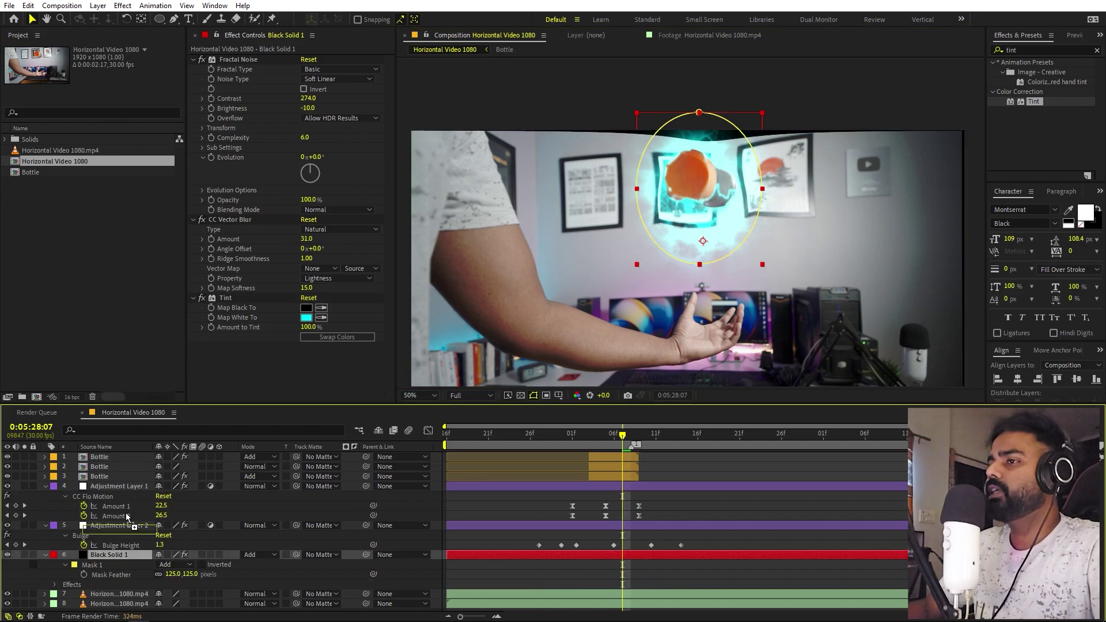
drag(126, 516, 122, 481)
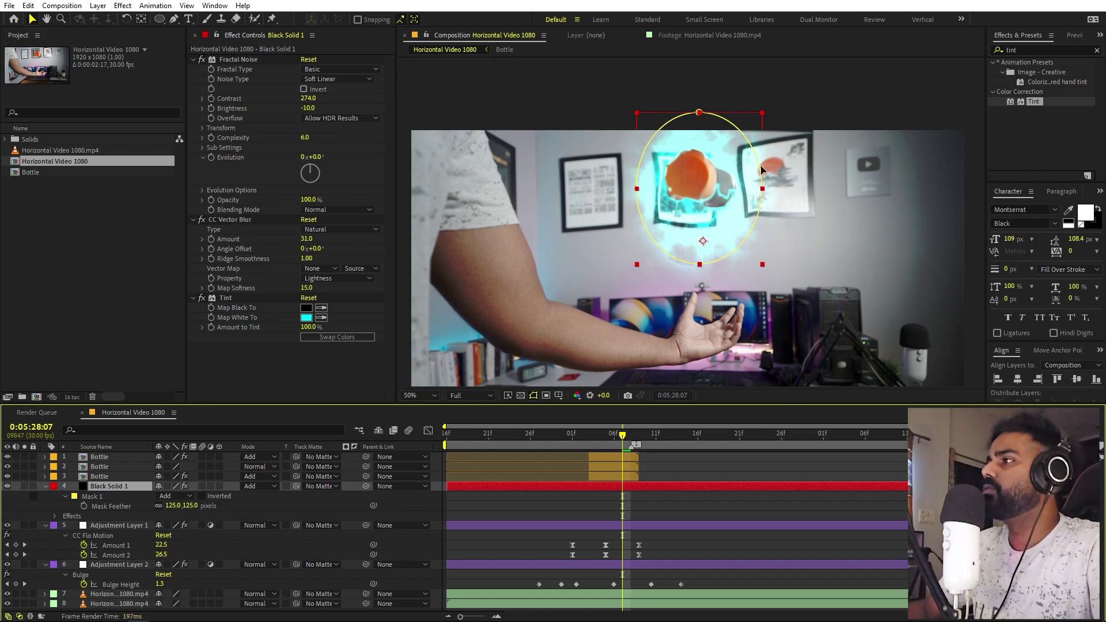
Shrink the black solid's elliptical mask and reposition it around the bottle
double_click(763, 191)
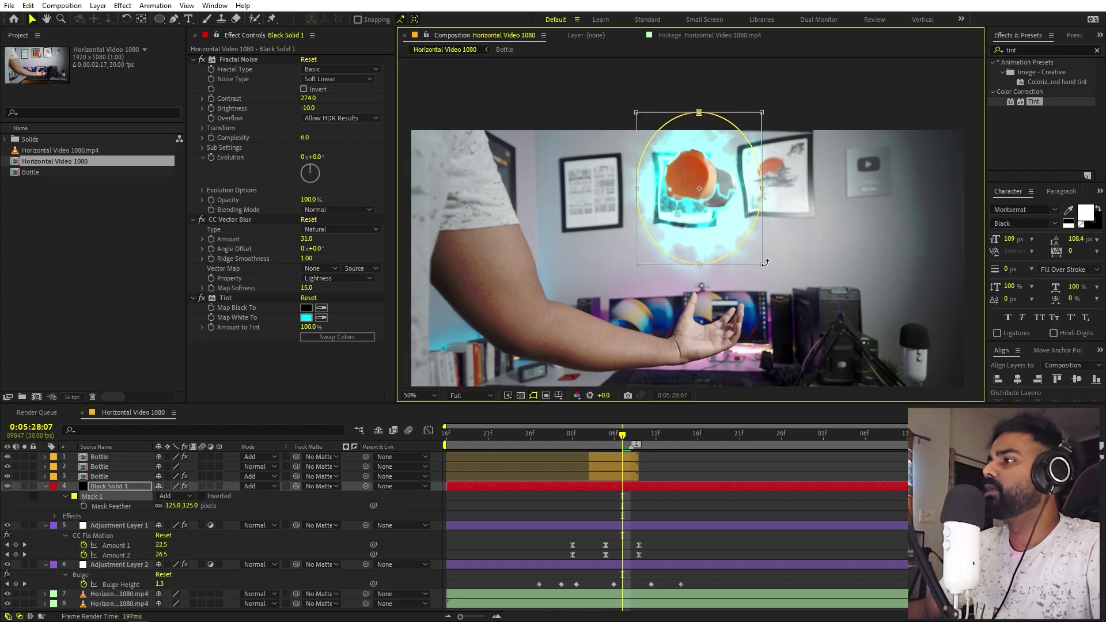
drag(762, 263, 742, 241)
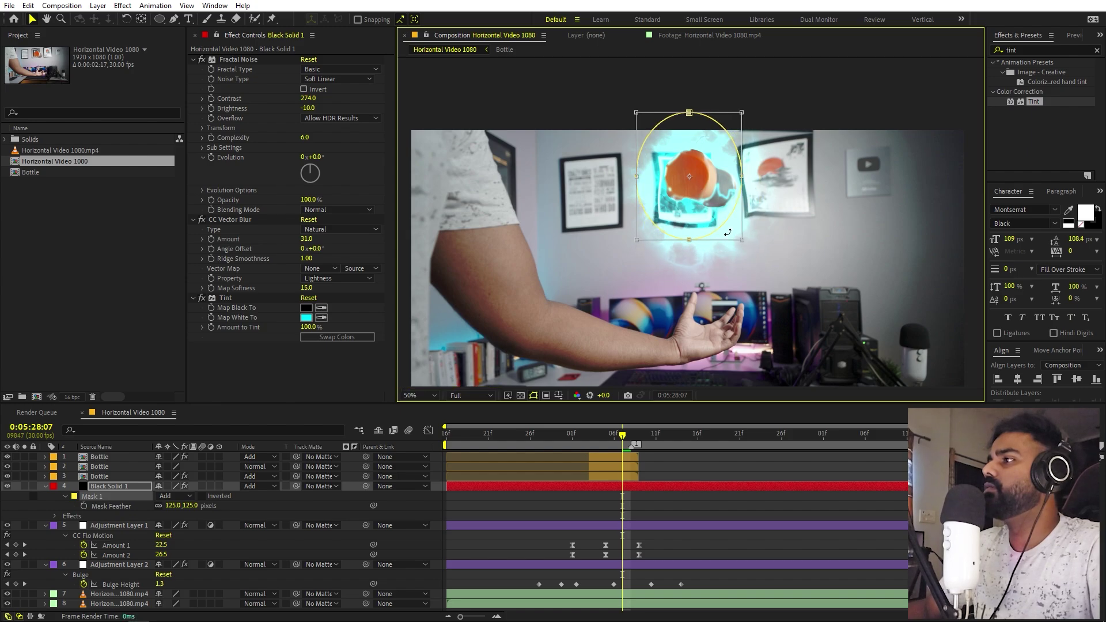
drag(682, 204, 699, 215)
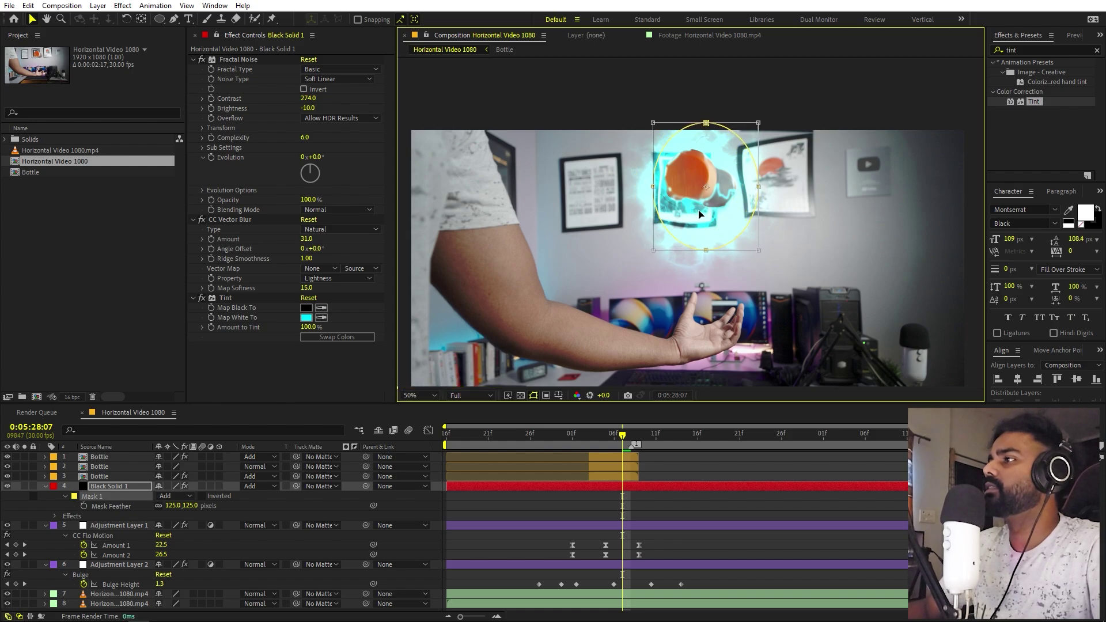
Keyframe the black solid's Opacity to 0% at 0:05:28:03, 87% at 0:05:28:06 and 0% at 0:05:28:09, and preview the fade
click(563, 485)
key(t)
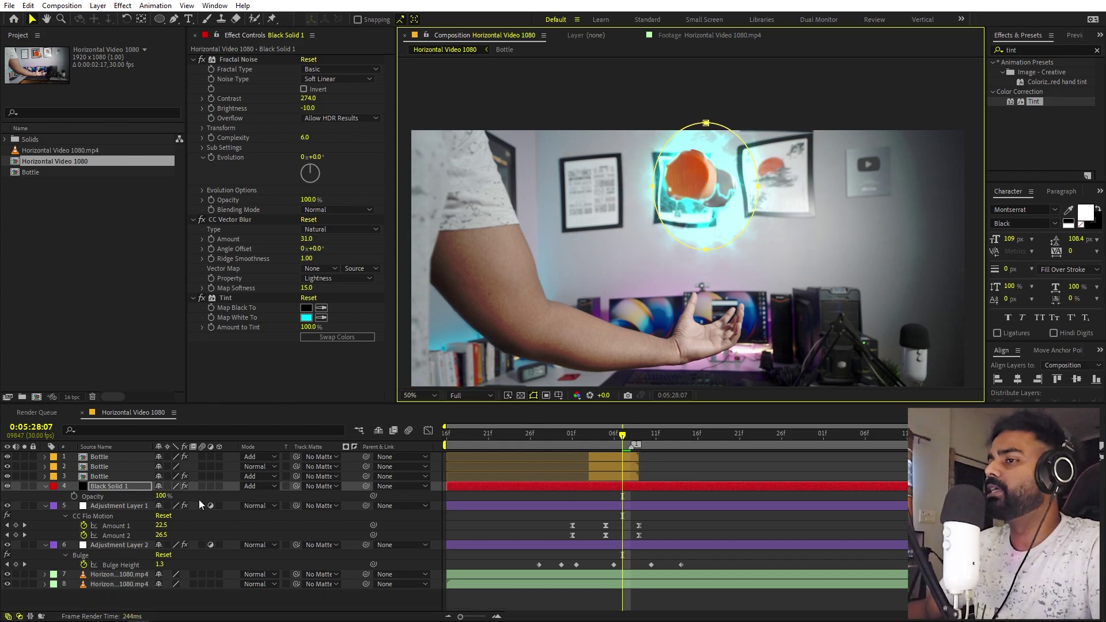
click(73, 497)
drag(622, 496, 589, 497)
drag(160, 495, 92, 496)
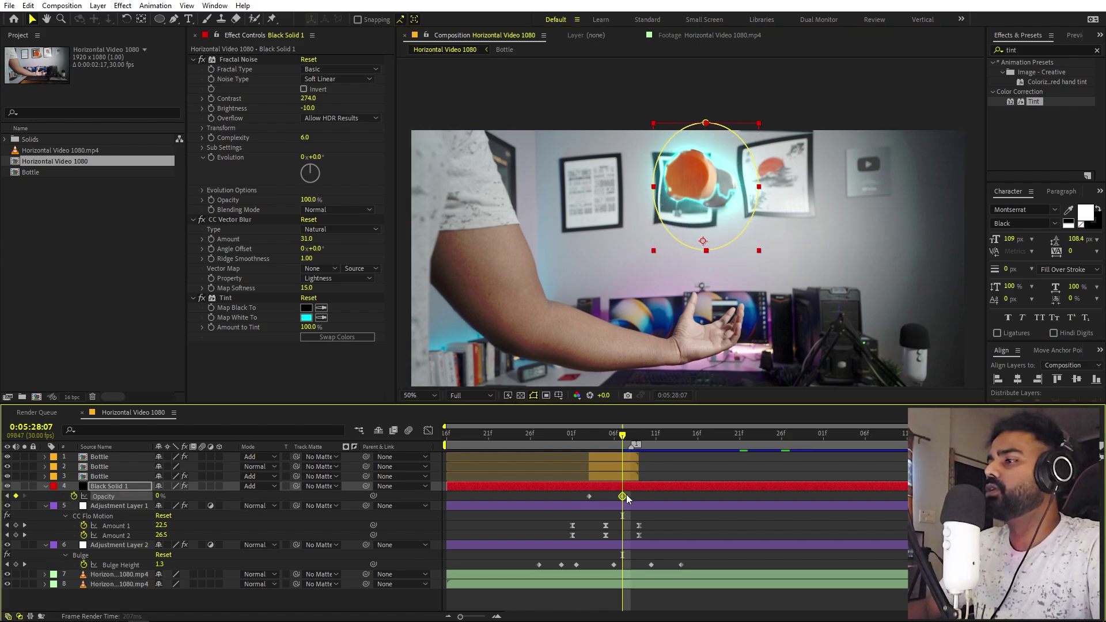
drag(620, 444, 588, 444)
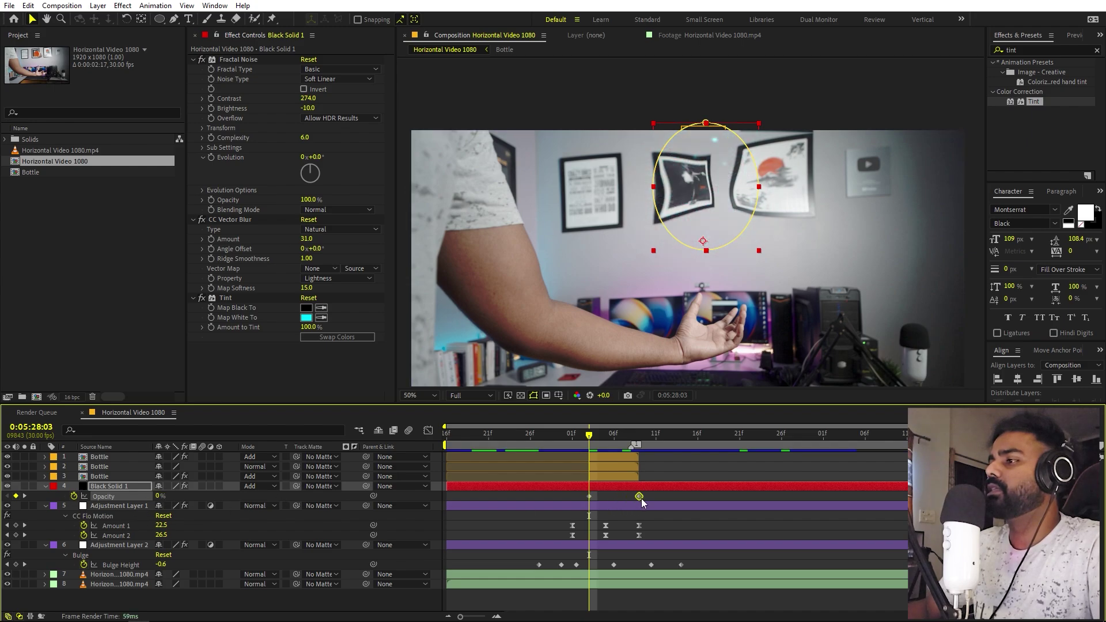
drag(630, 437, 614, 444)
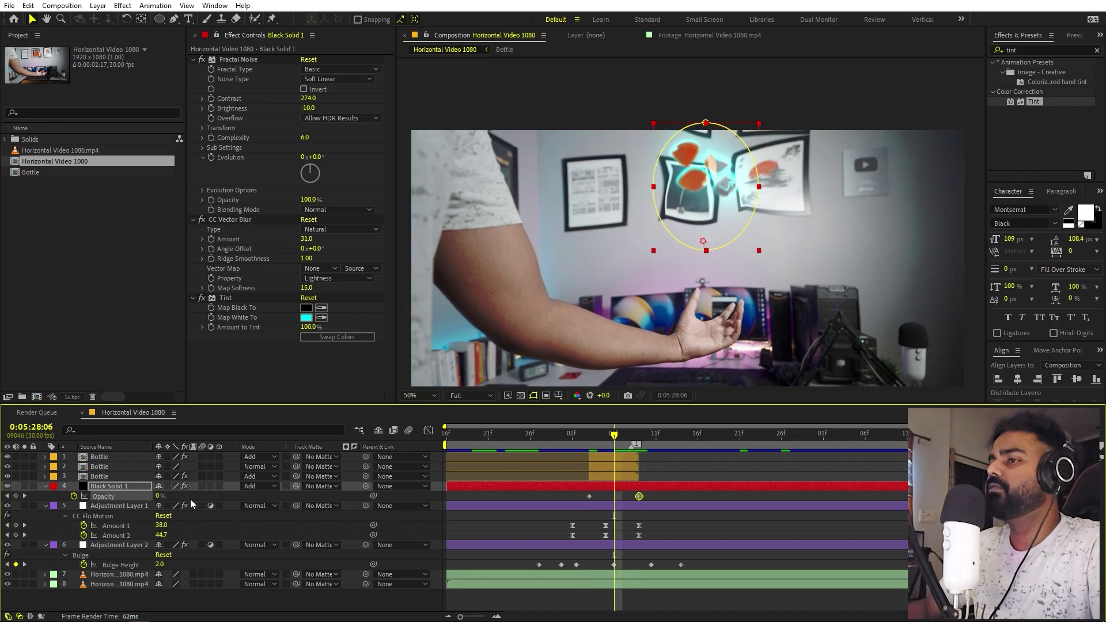
drag(159, 497, 179, 496)
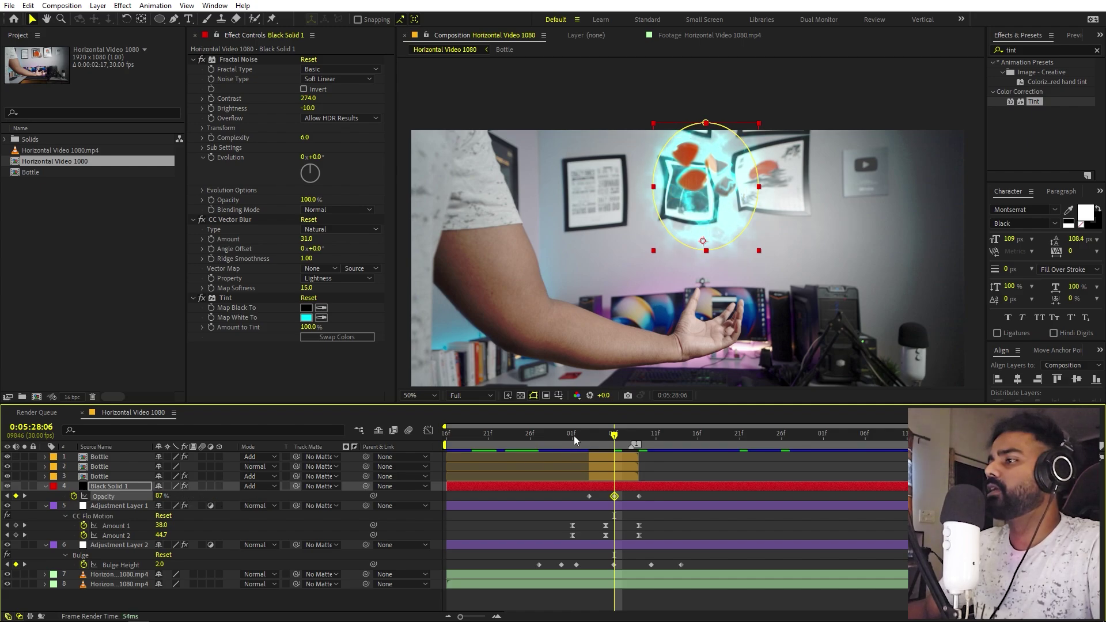
key(space)
click(589, 439)
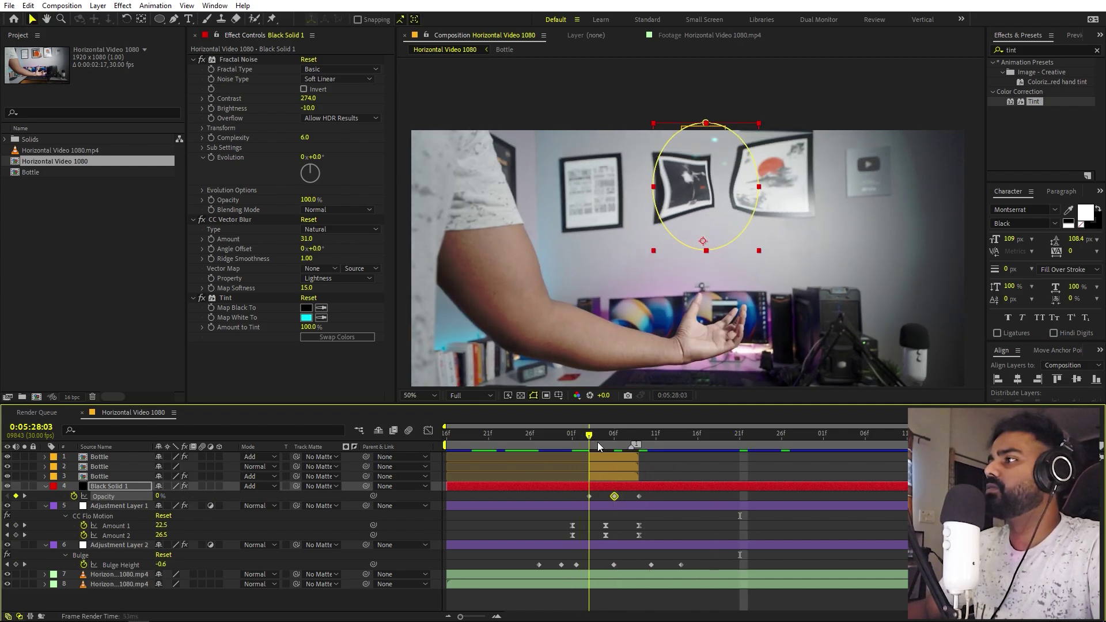
Keyframe the Fractal Noise Evolution from 0x+0.0° at 0:05:28:03 to 3x+259.0° at 0:05:28:09
drag(597, 446, 616, 446)
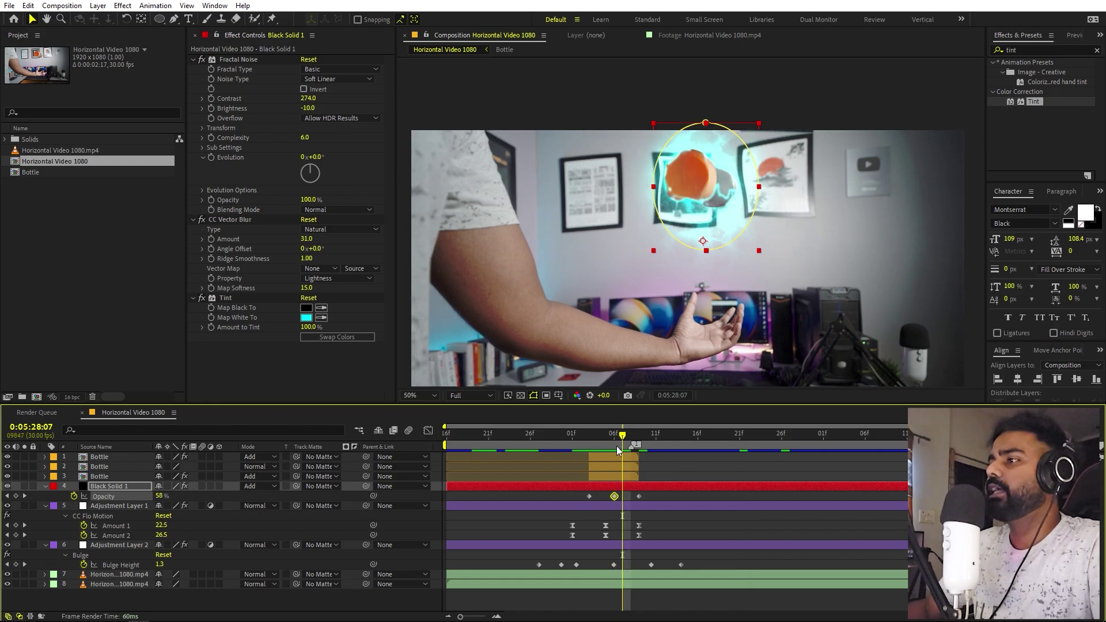
drag(316, 159, 424, 177)
key(ctrl+z)
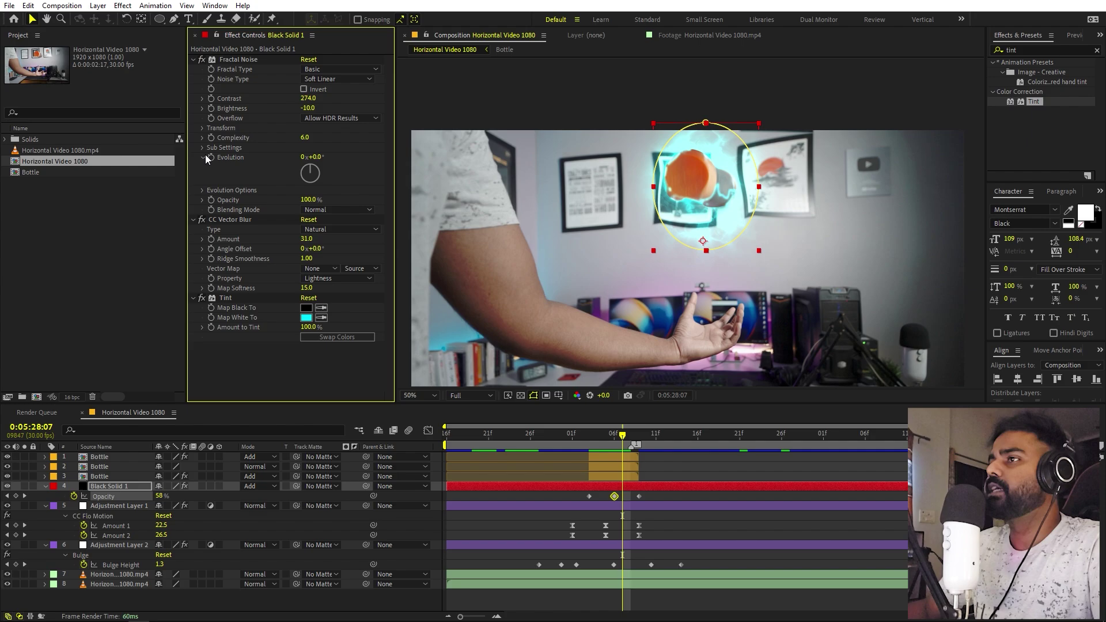
click(212, 158)
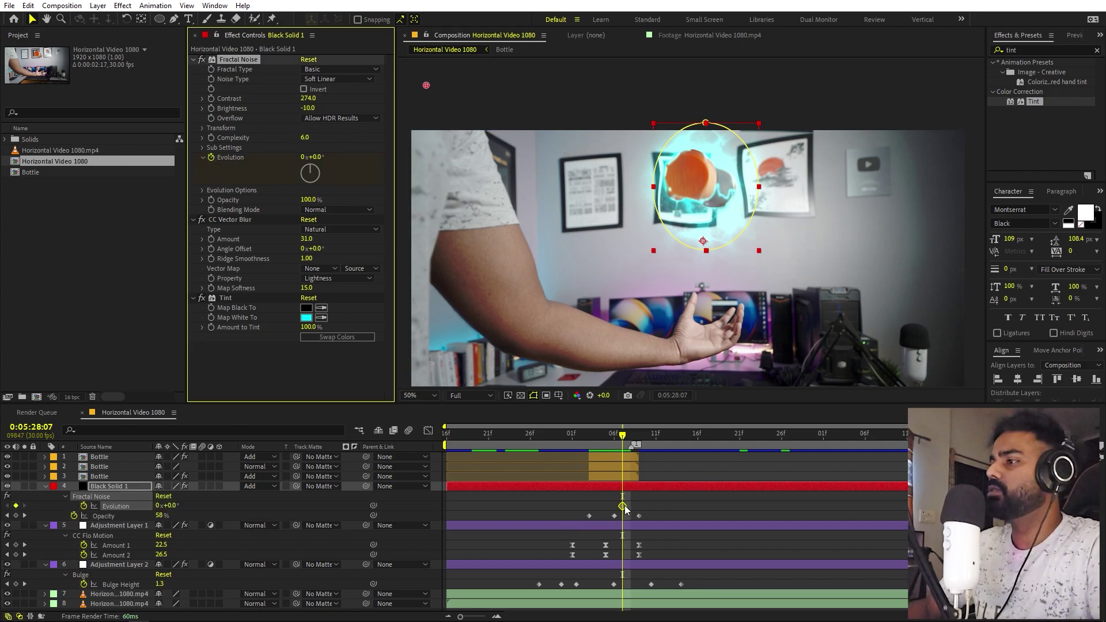
drag(623, 506, 612, 507)
drag(631, 436, 638, 436)
drag(348, 163, 392, 163)
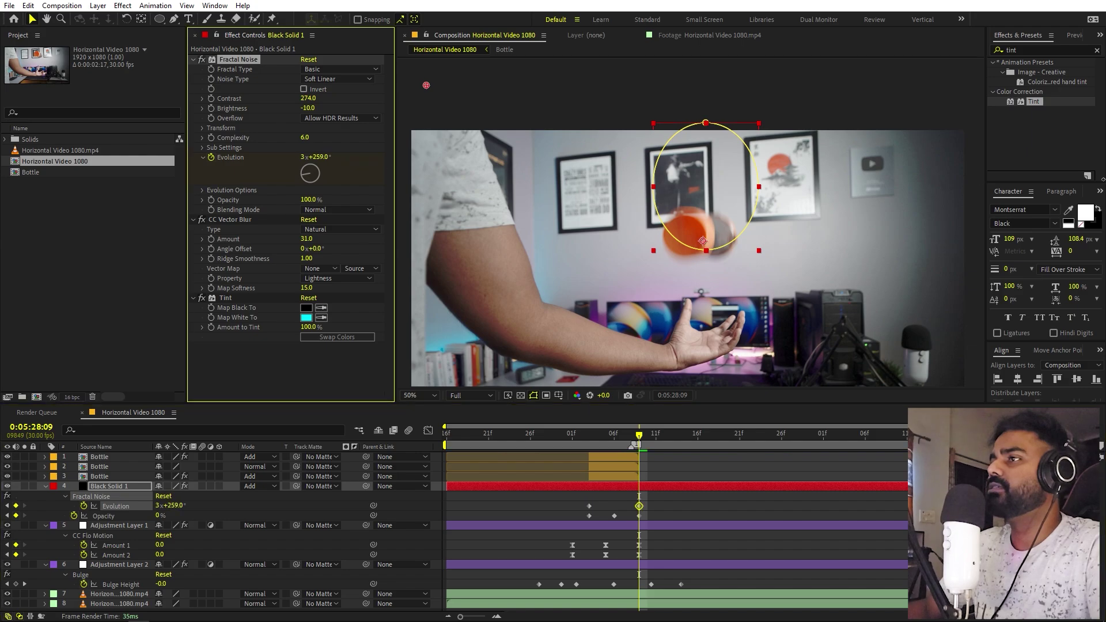
Retime the black solid's Evolution and Opacity keyframes to span 0:05:28:02 to 0:05:28:11, and preview the result
click(556, 436)
key(space)
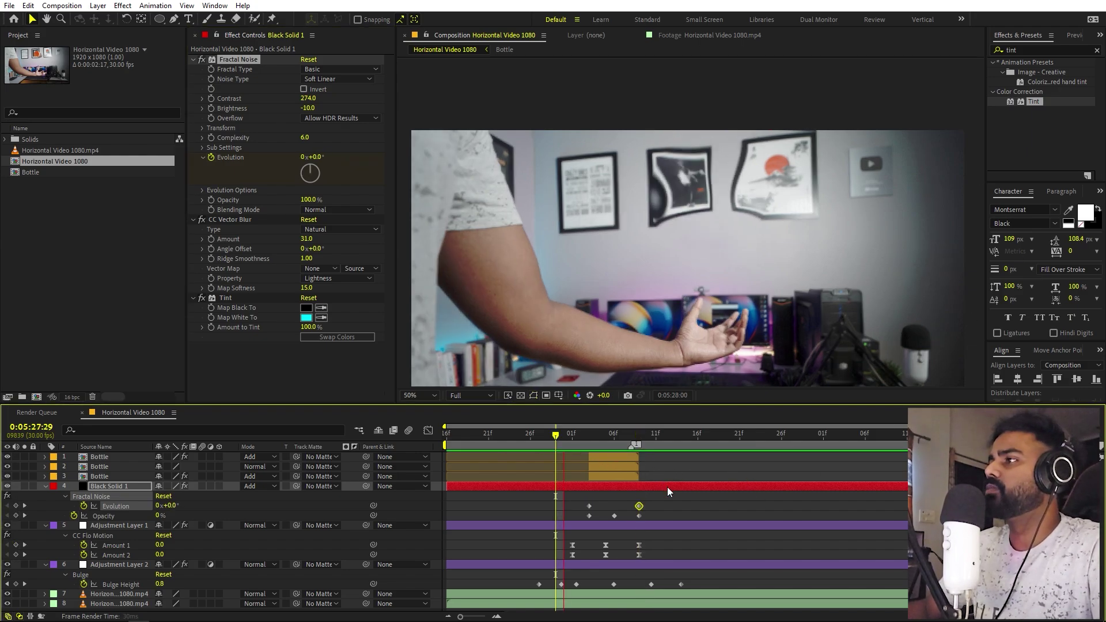
key(space)
drag(571, 440, 623, 438)
mouse_move(650, 506)
mouse_down()
mouse_move(564, 513)
mouse_move(664, 515)
mouse_up()
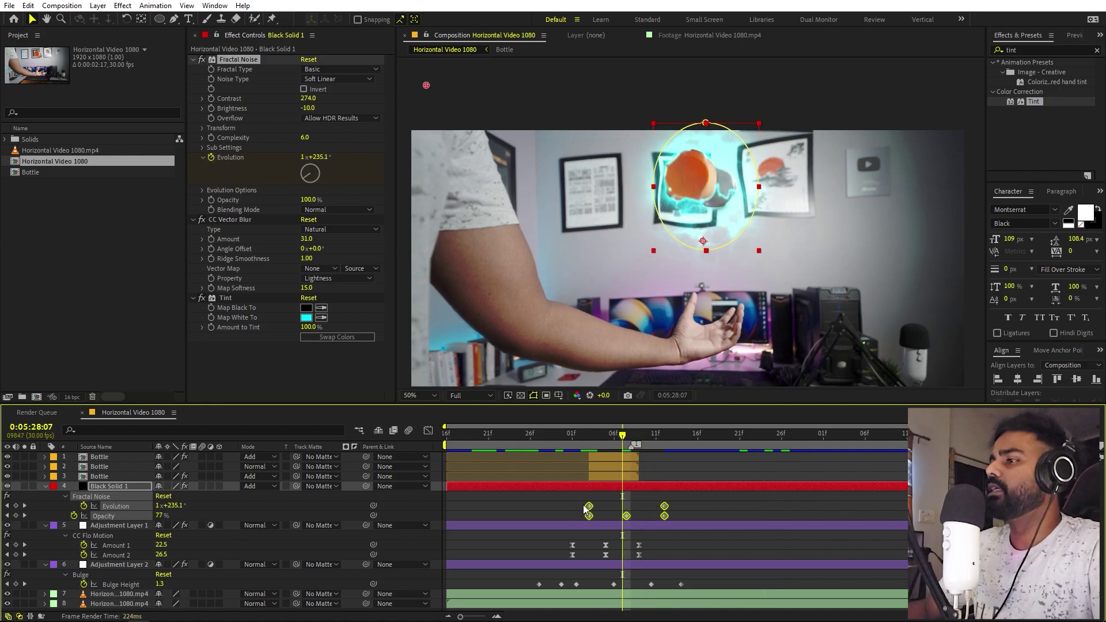
drag(588, 508, 581, 508)
click(547, 438)
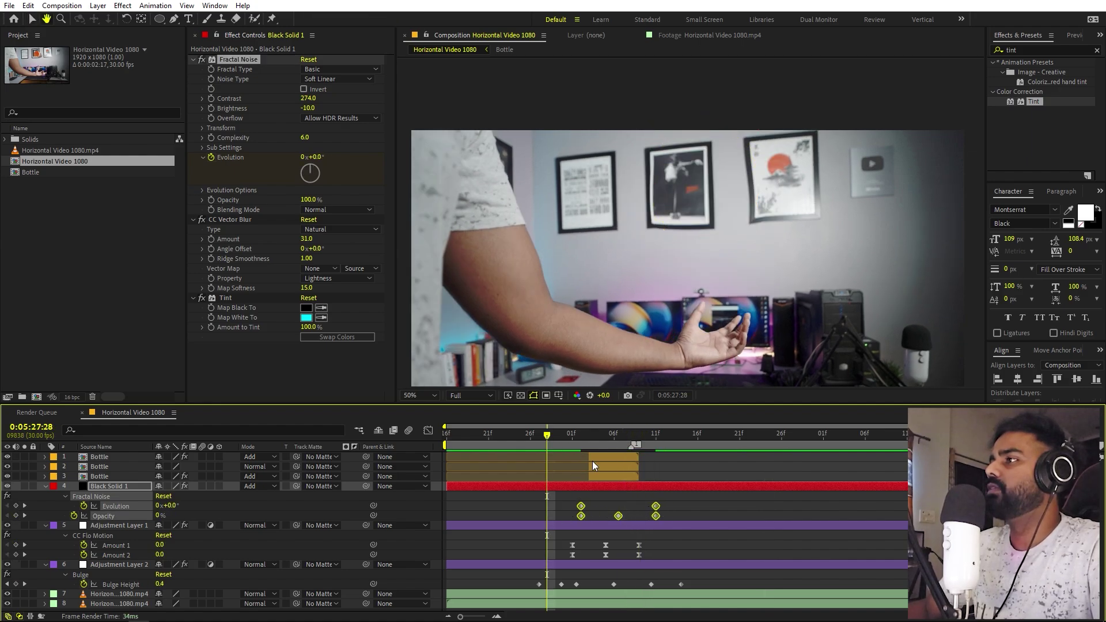
key(space)
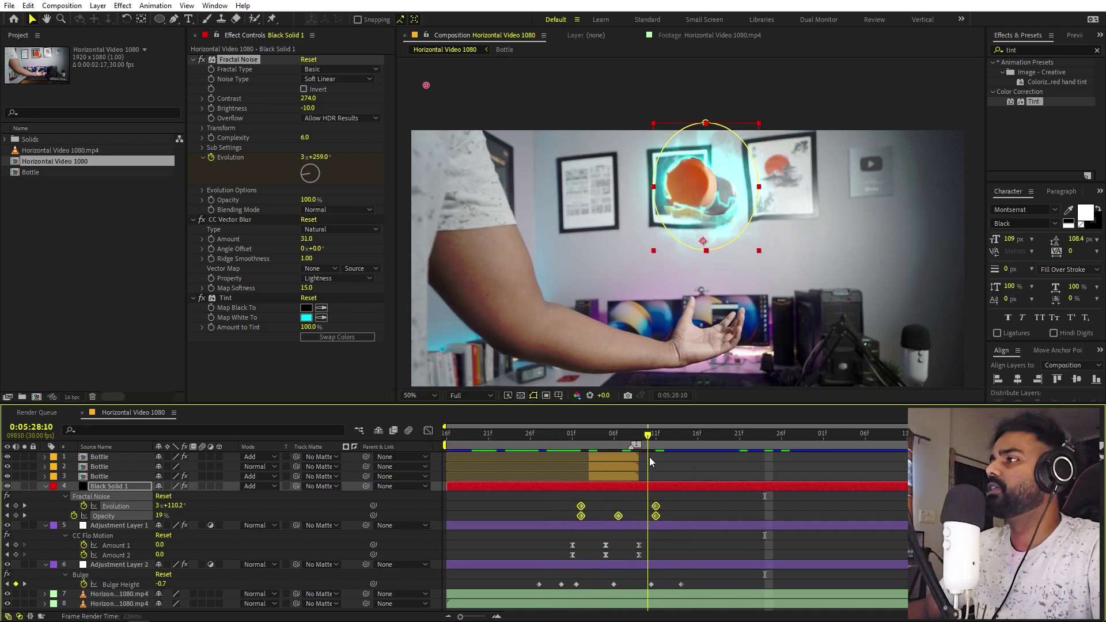
Extend the start of all three Bottle layers to 0:05:28:02, collapse the layer properties, and review the frames up to 0:05:28:12
drag(669, 457, 690, 520)
key(space)
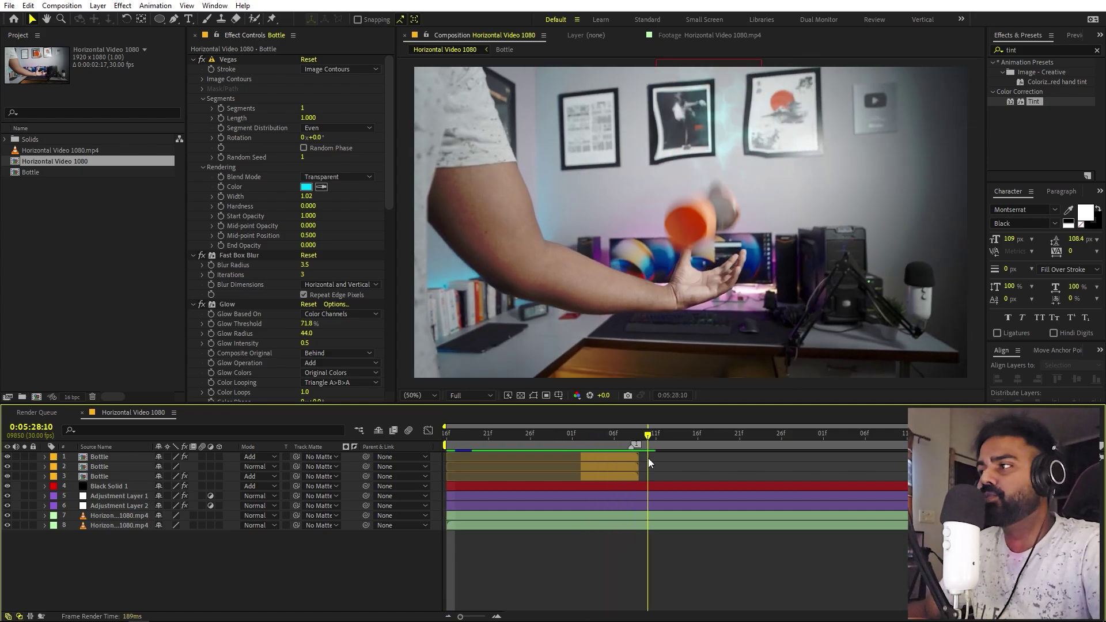
mouse_move(647, 458)
mouse_down()
mouse_move(588, 454)
mouse_move(624, 440)
mouse_move(663, 447)
mouse_up()
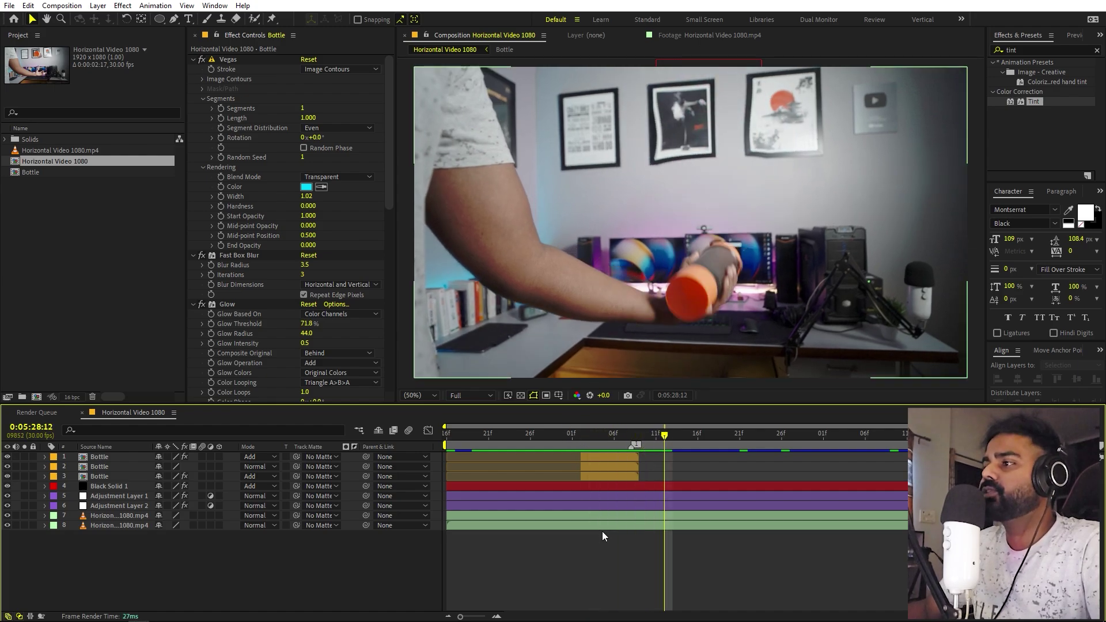